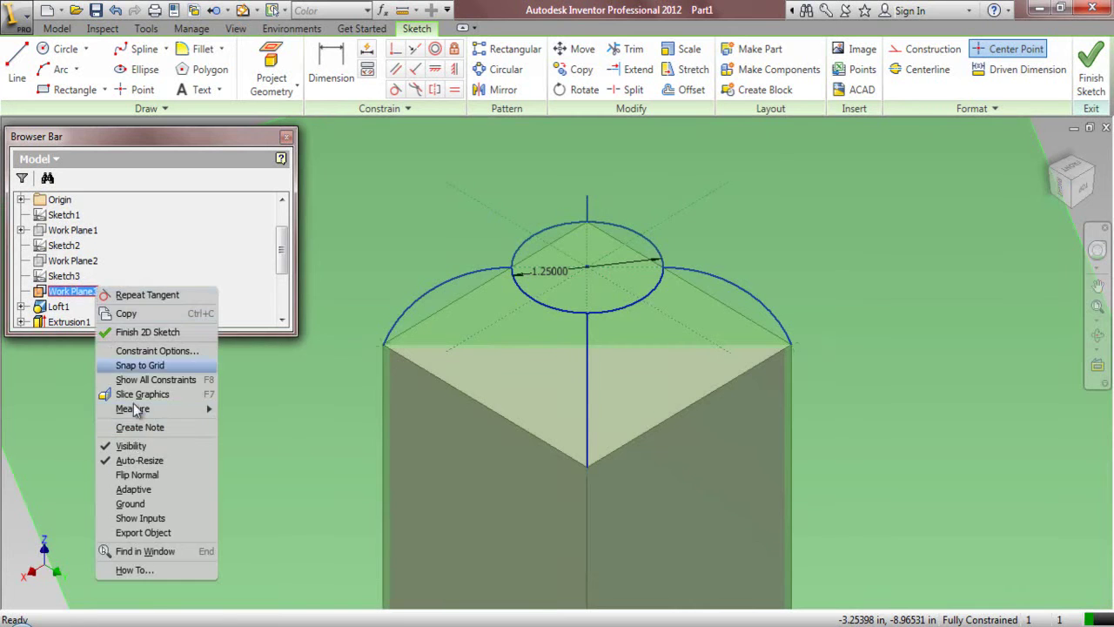
Step: Hide Work Plane3 and finish the arc sketch at the top of the body
left_click(177, 441)
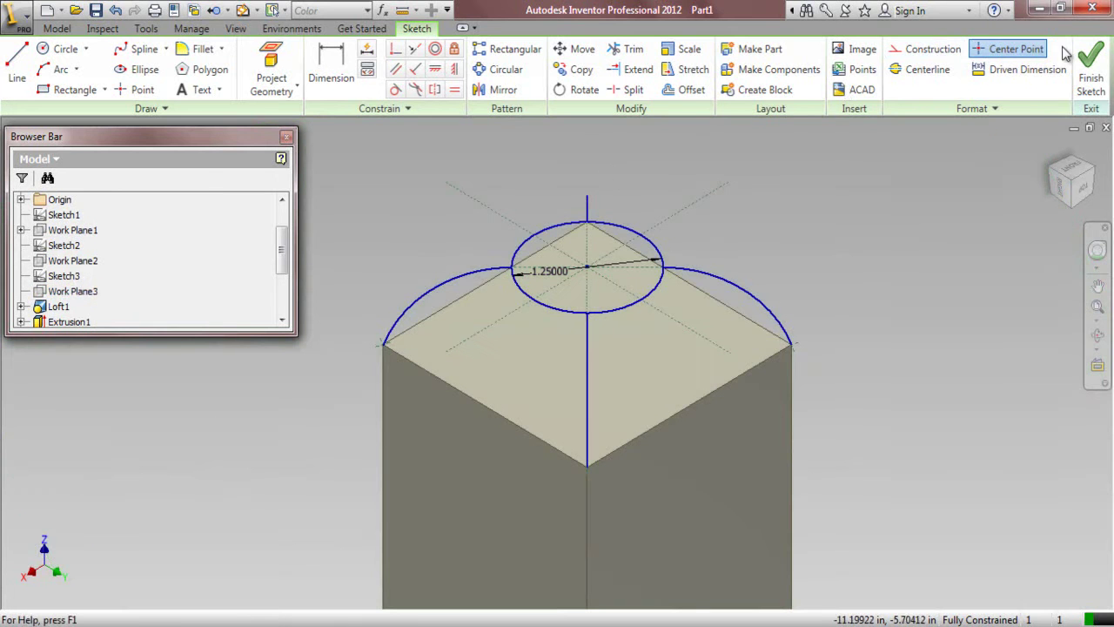
left_click(1091, 68)
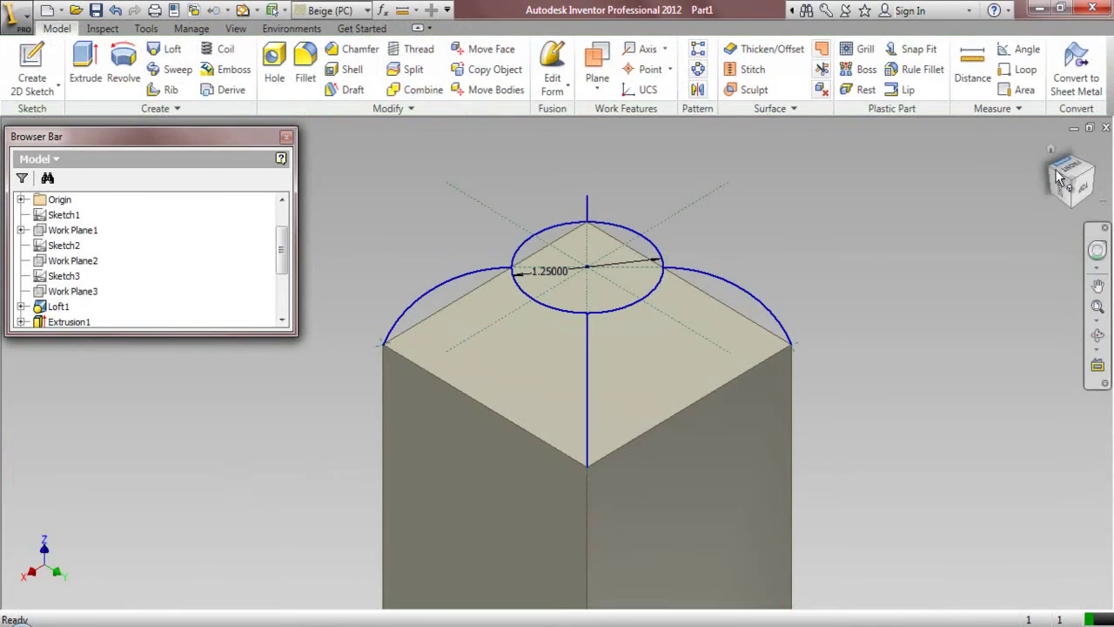
Step: Start a Loft with the body's square top face and the 1.25 in circle above it as sections
left_click(167, 49)
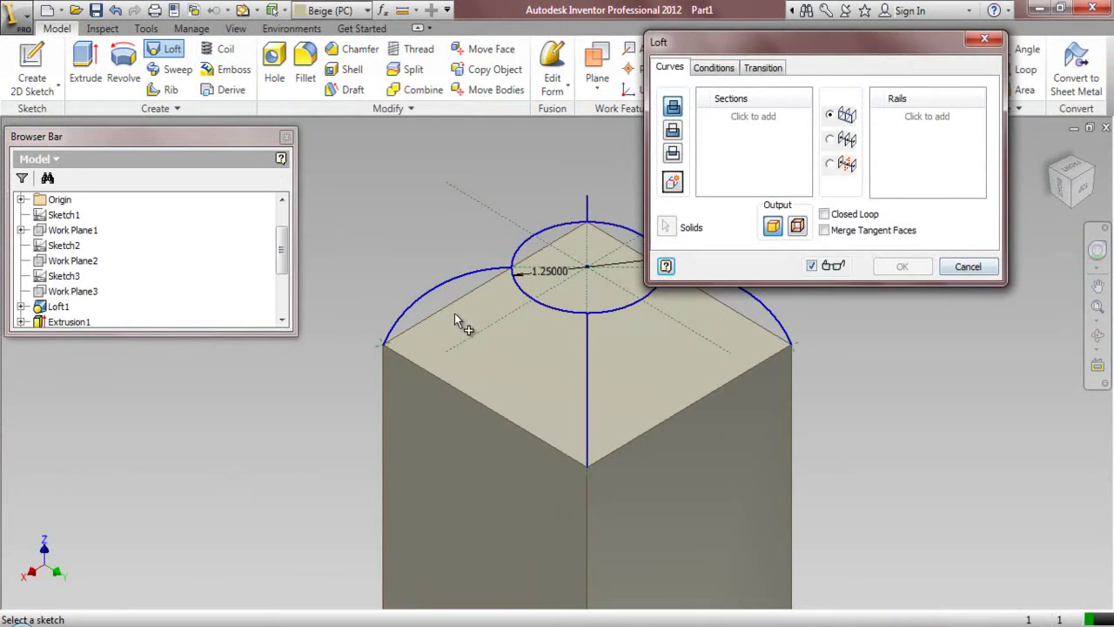
left_click(450, 307)
left_click(750, 131)
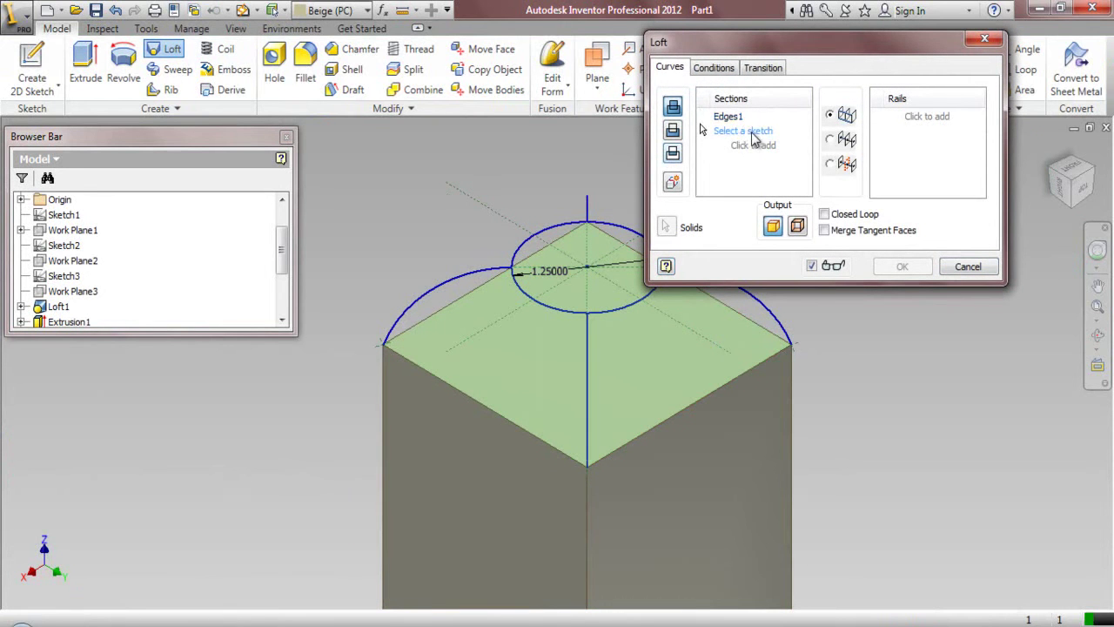
left_click(554, 225)
Step: Add the four corner arcs as loft rails and create the solid loft
left_click(912, 122)
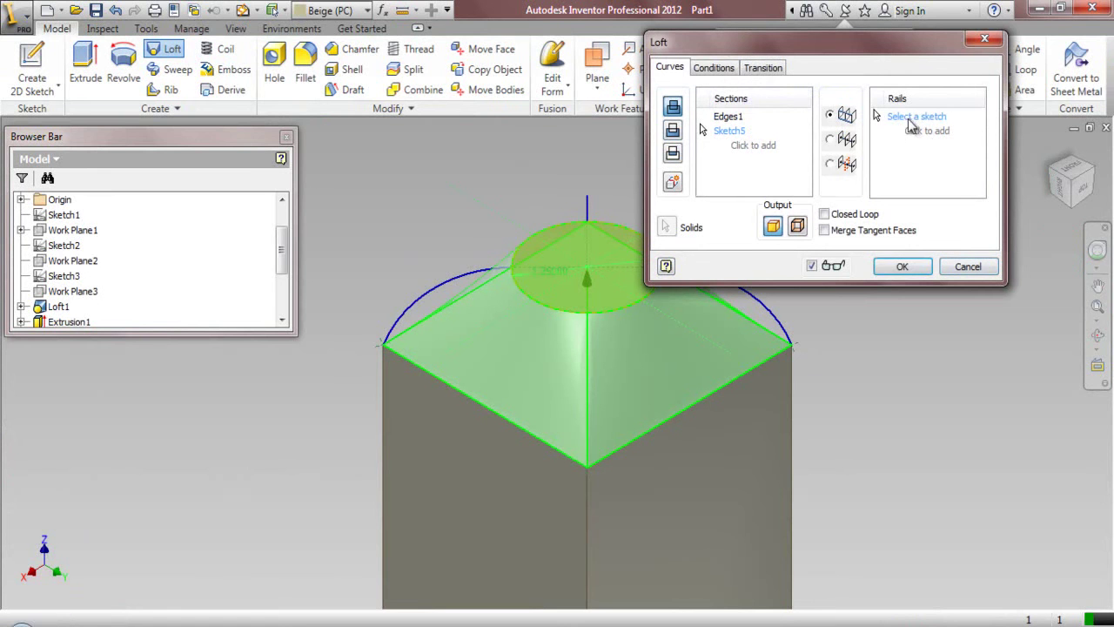
left_click(431, 286)
scroll(355, 319, "down", 3)
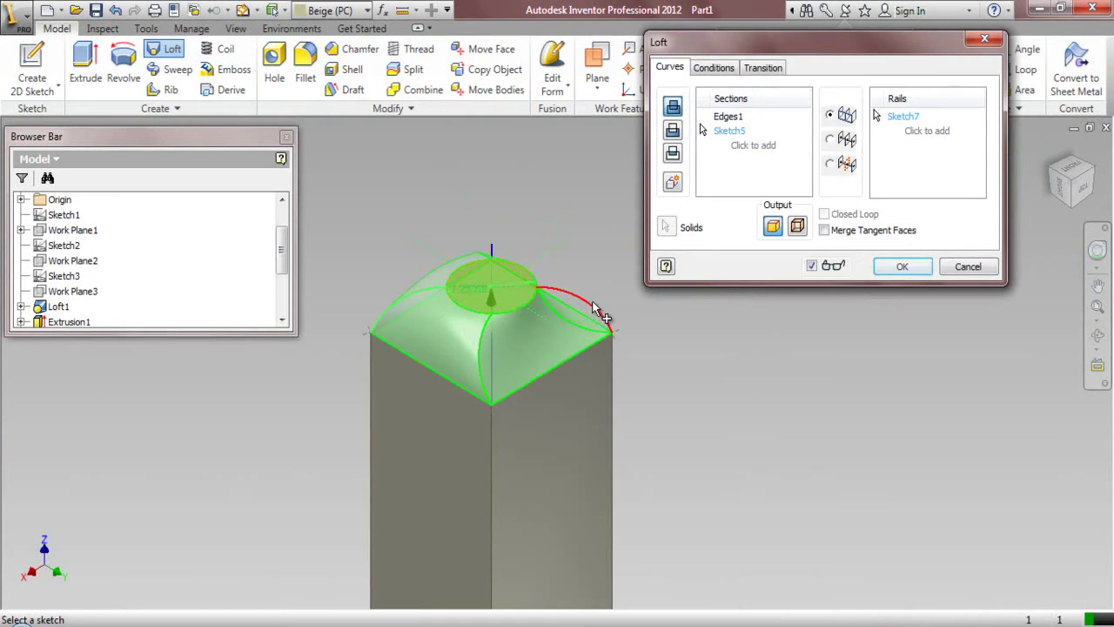
left_click(592, 309)
left_click(1072, 196)
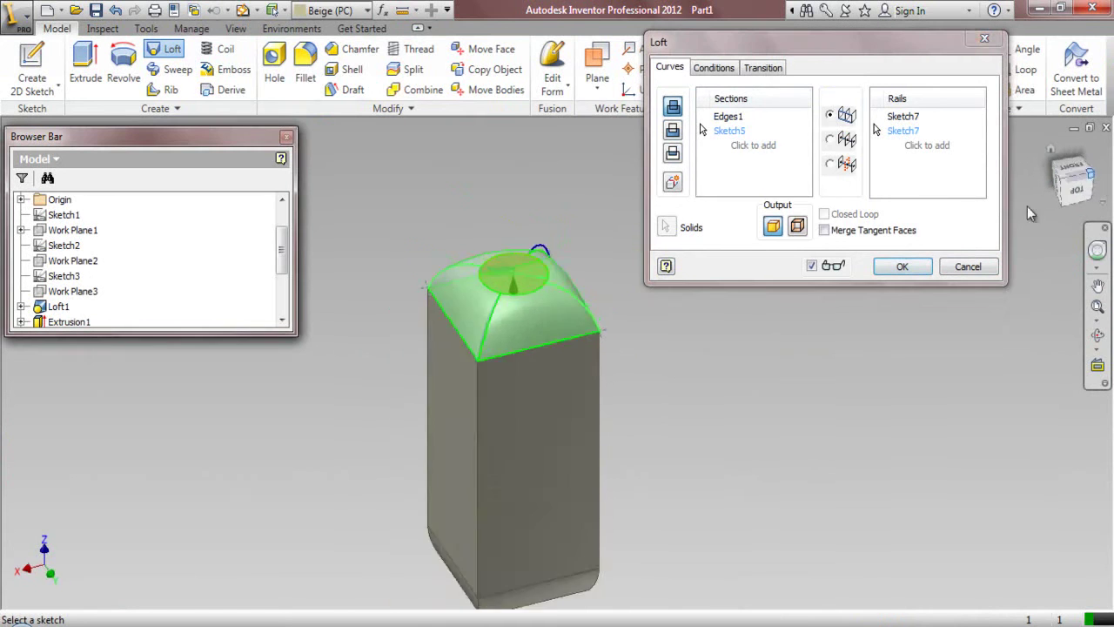
scroll(609, 315, "up", 4)
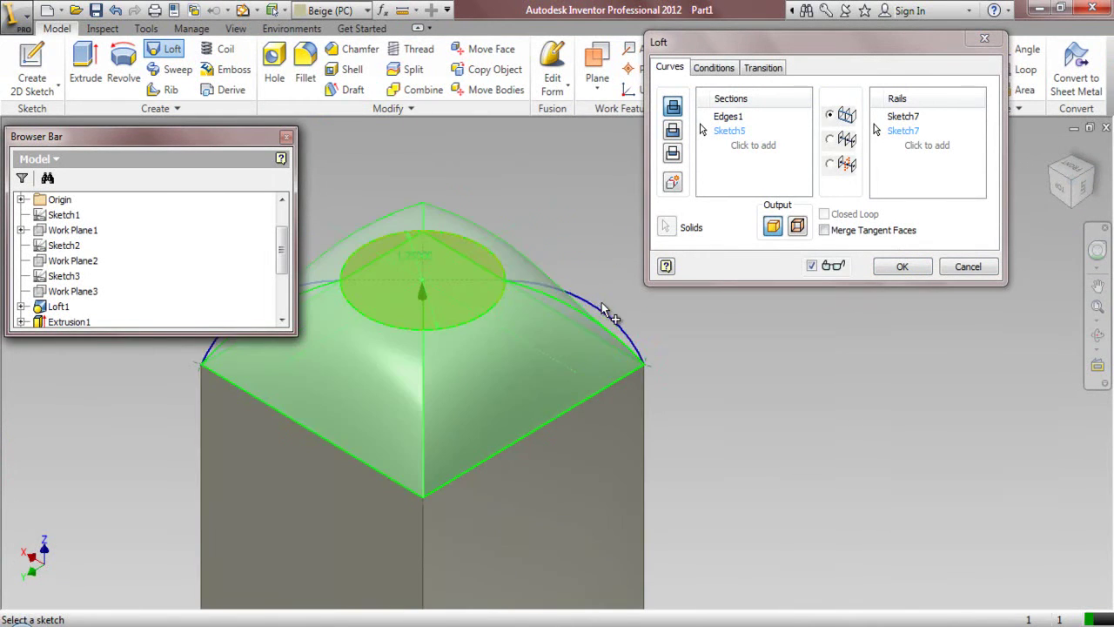
left_click(610, 316)
scroll(664, 329, "down", 3)
scroll(416, 296, "up", 3)
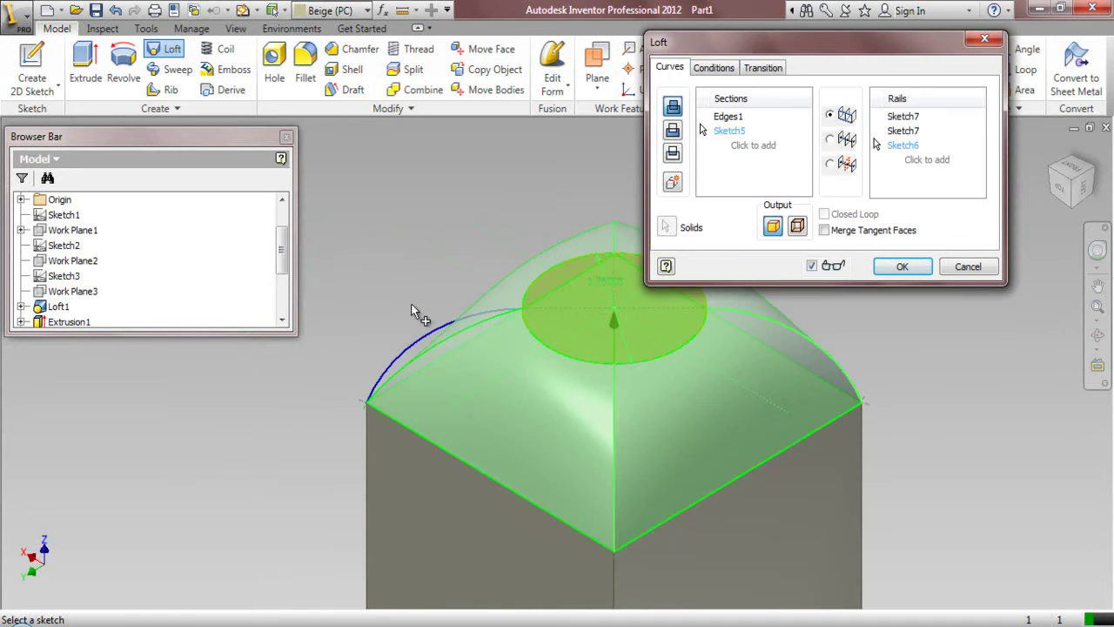
left_click(407, 343)
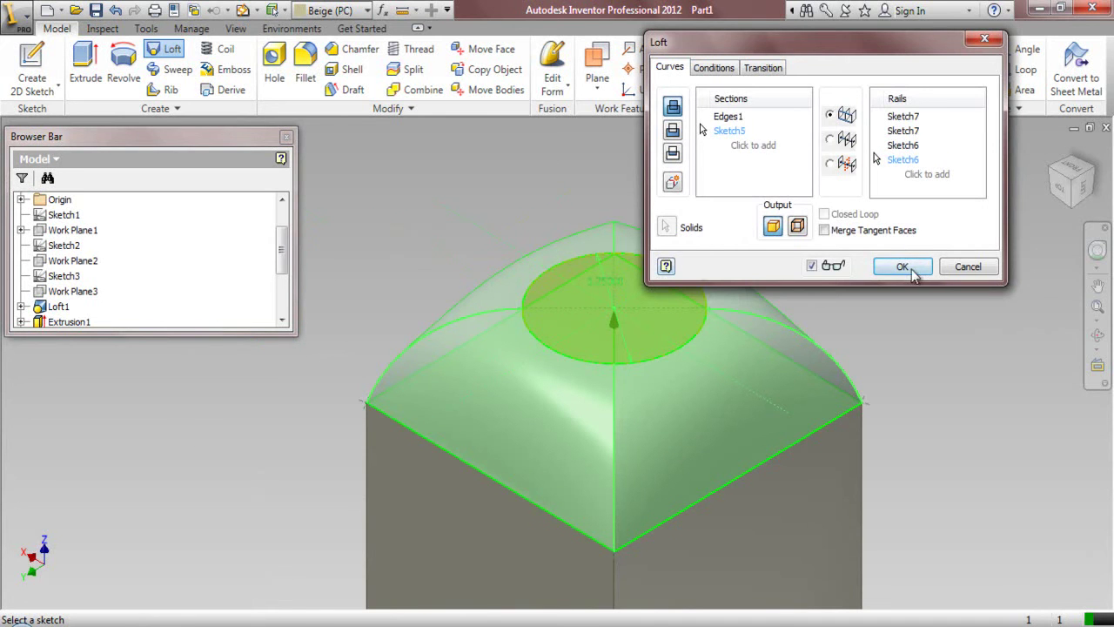
left_click(902, 266)
Step: Create a new sketch on the flat square base face at the end opposite the lofted shoulder
right_click(899, 250)
left_click(879, 479)
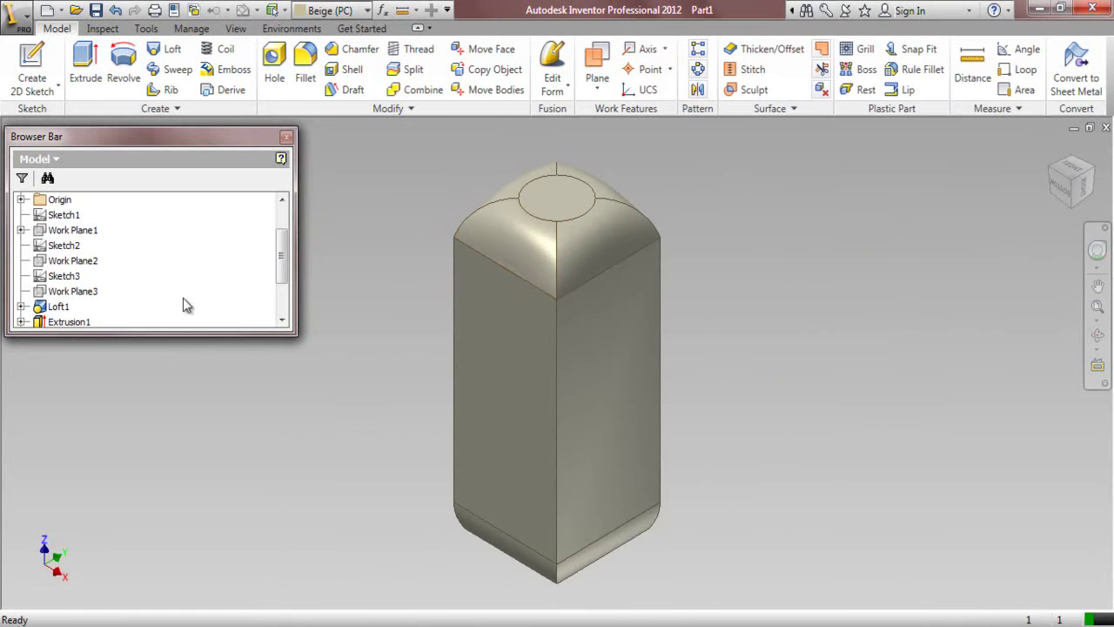
right_click(183, 298)
left_click(211, 456)
left_click(1064, 191)
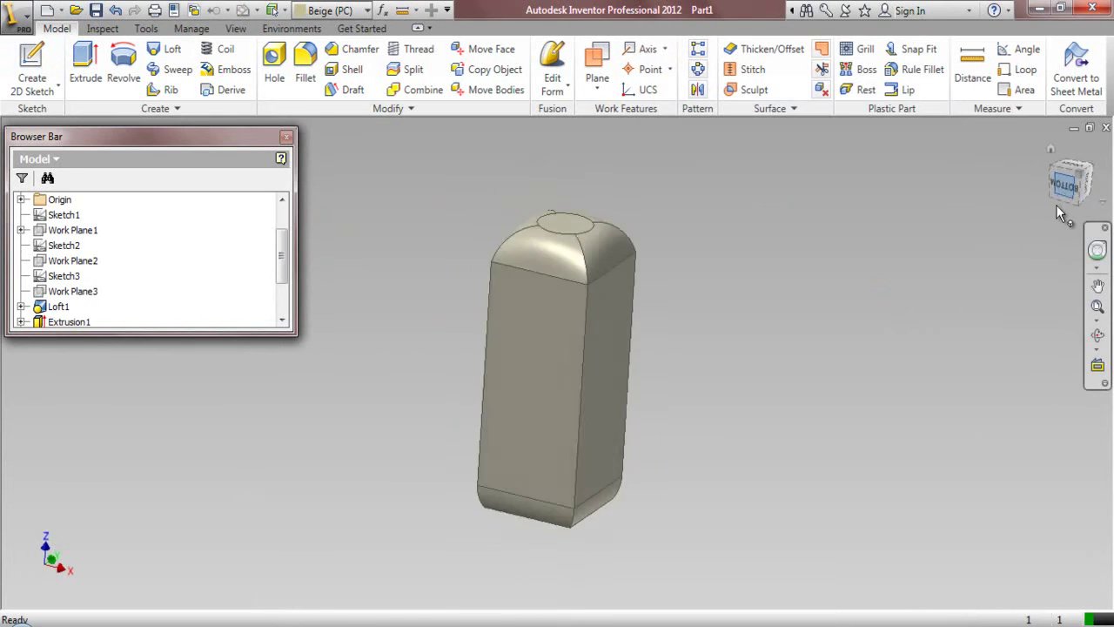
left_click(1066, 207)
left_click(1089, 179)
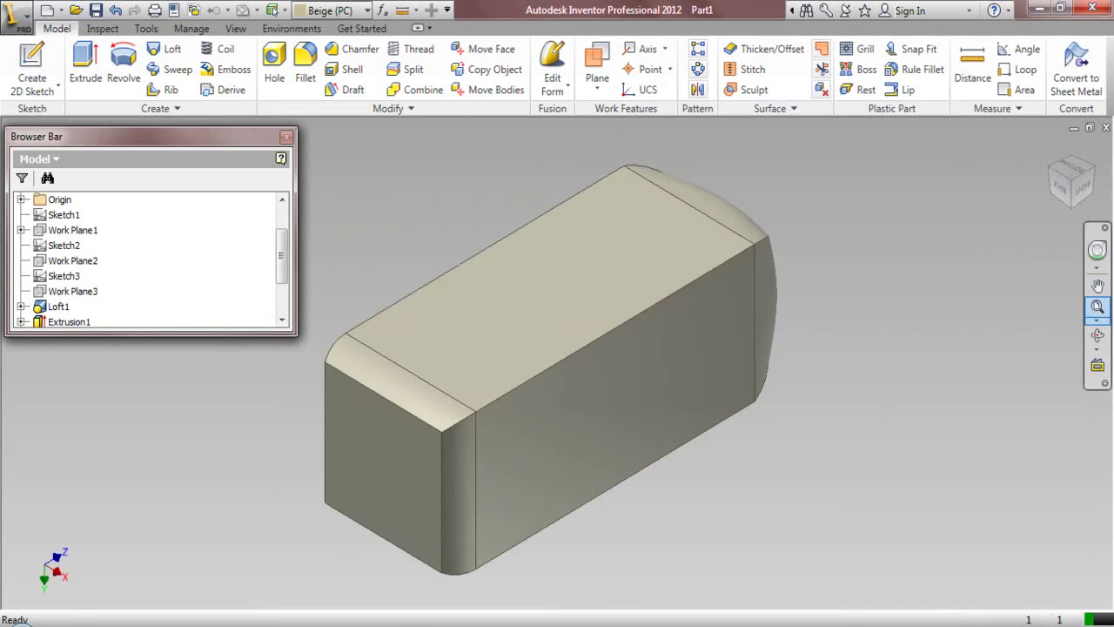
left_click(403, 484)
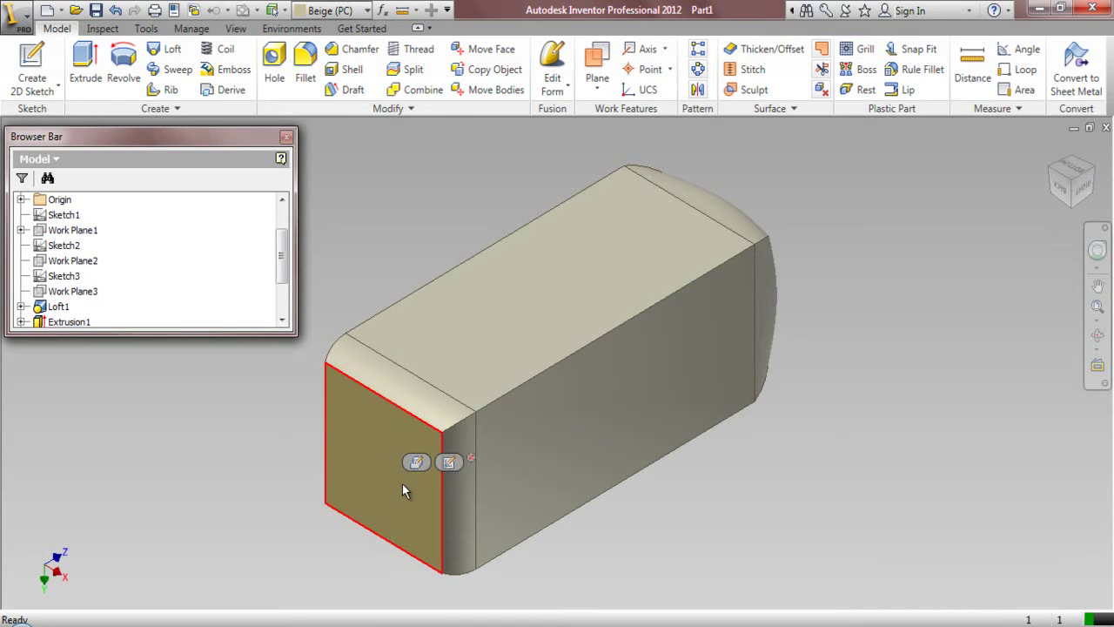
left_click(449, 461)
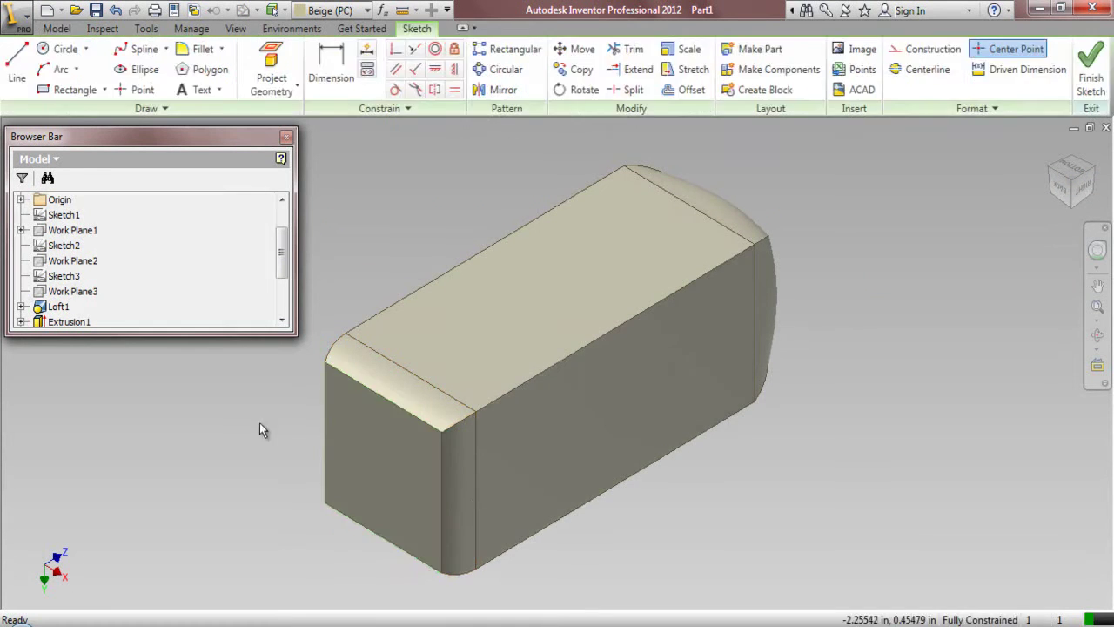
Step: Project the YZ and XZ origin planes into the base sketch
left_click(272, 63)
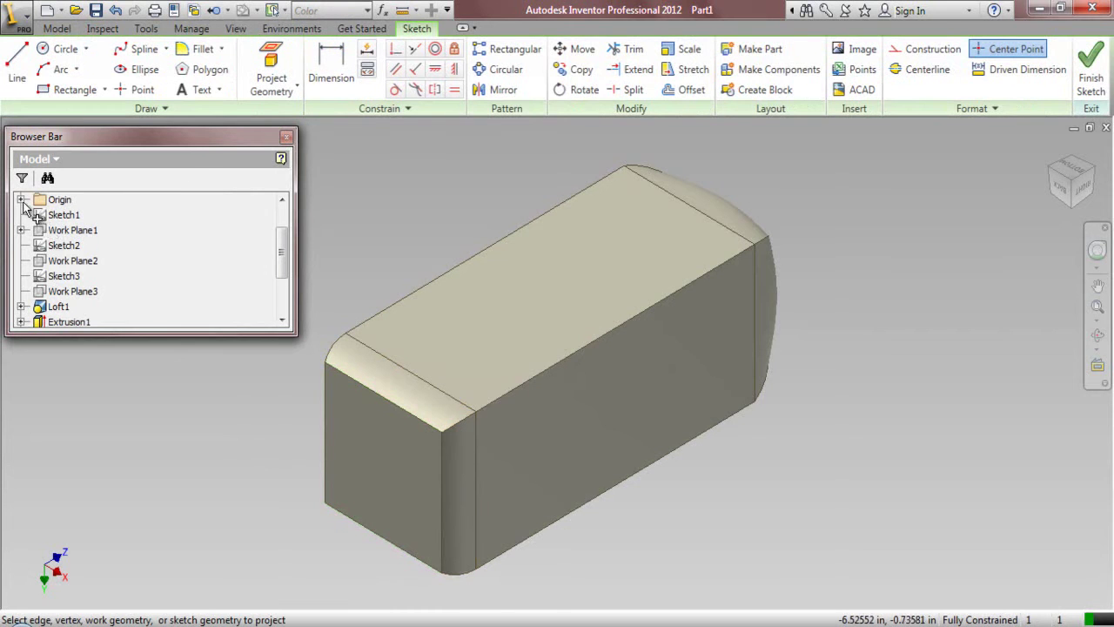
left_click(21, 199)
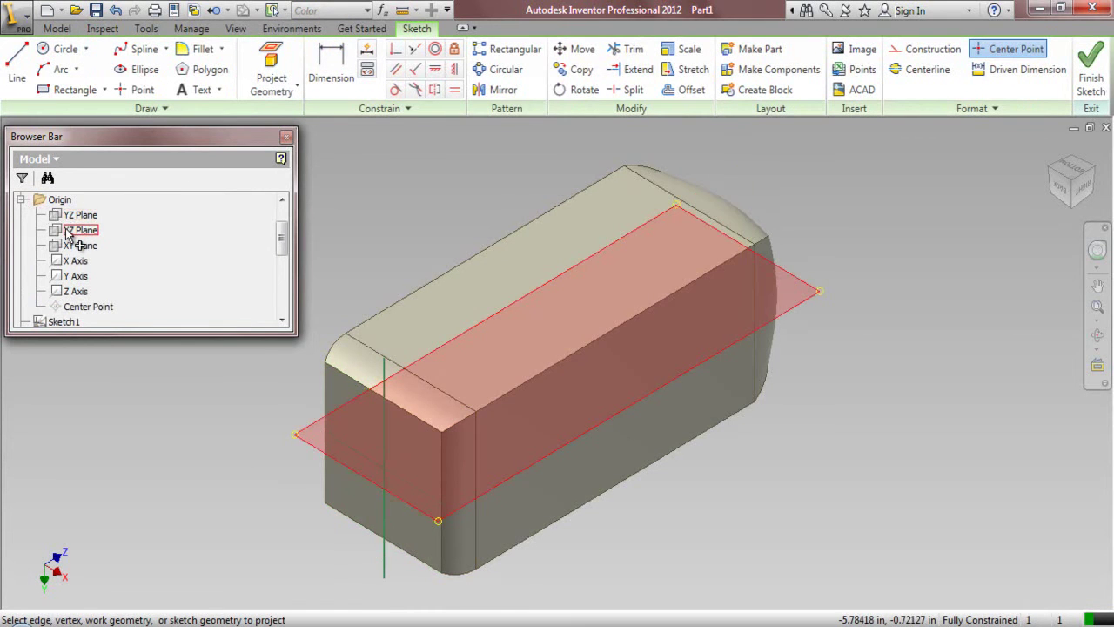
right_click(381, 199)
left_click(331, 190)
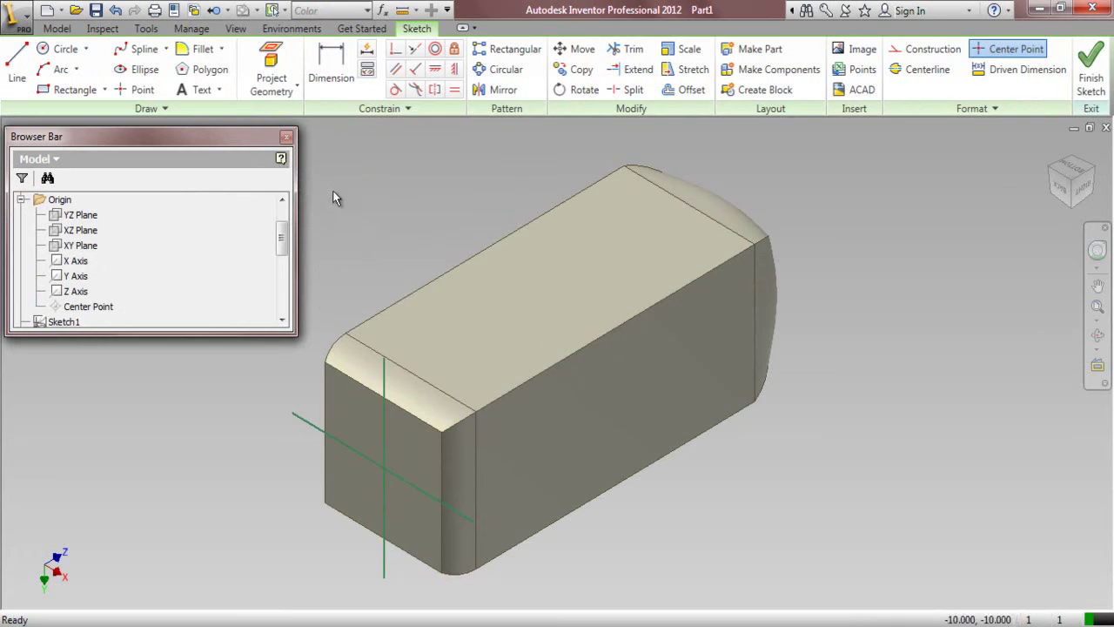
Step: Convert the two projected center lines to construction geometry
scroll(455, 363, "down", 5)
scroll(454, 363, "up", 3)
left_click_drag(421, 271, 615, 513)
left_click(927, 49)
left_click(958, 229)
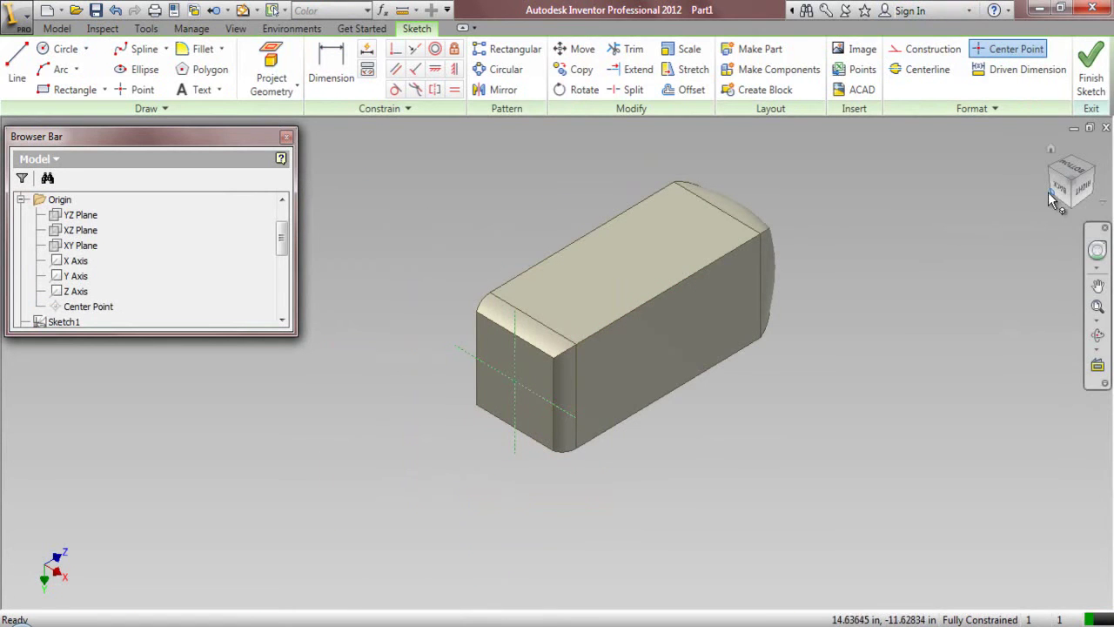
Step: Sketch a four-sided inscribed polygon centered on the intersection of the construction lines
left_click(1059, 191)
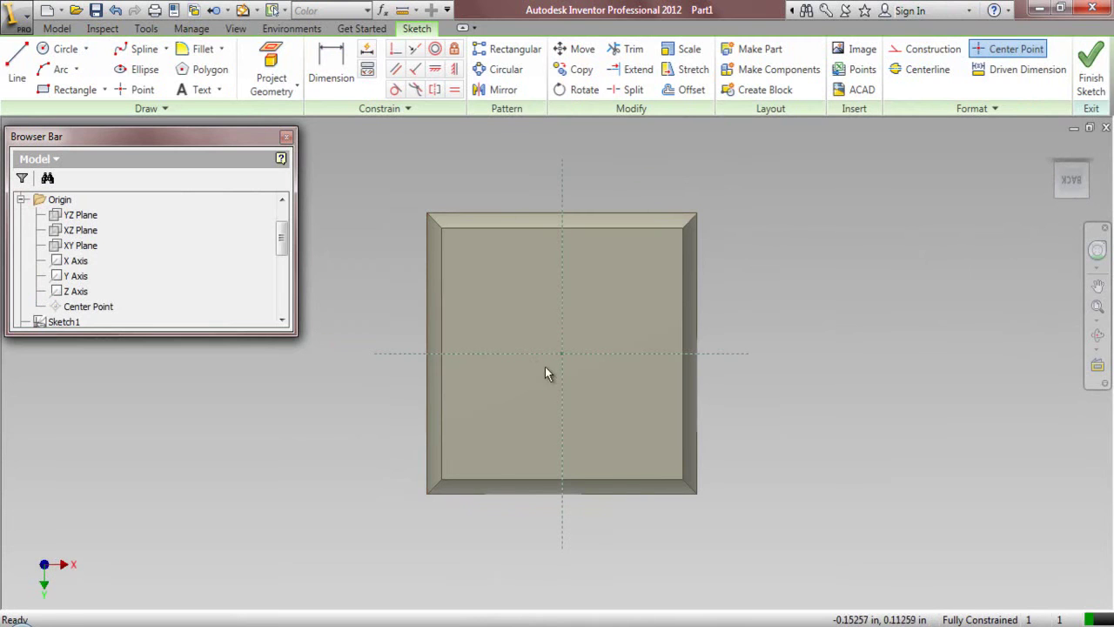
left_click(205, 69)
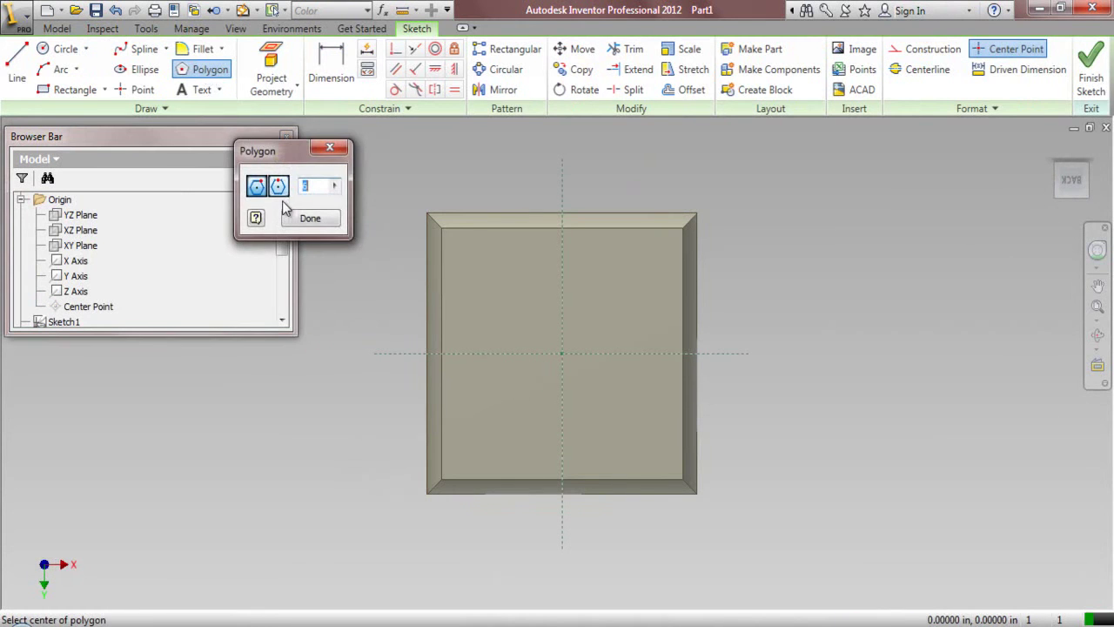
type("4")
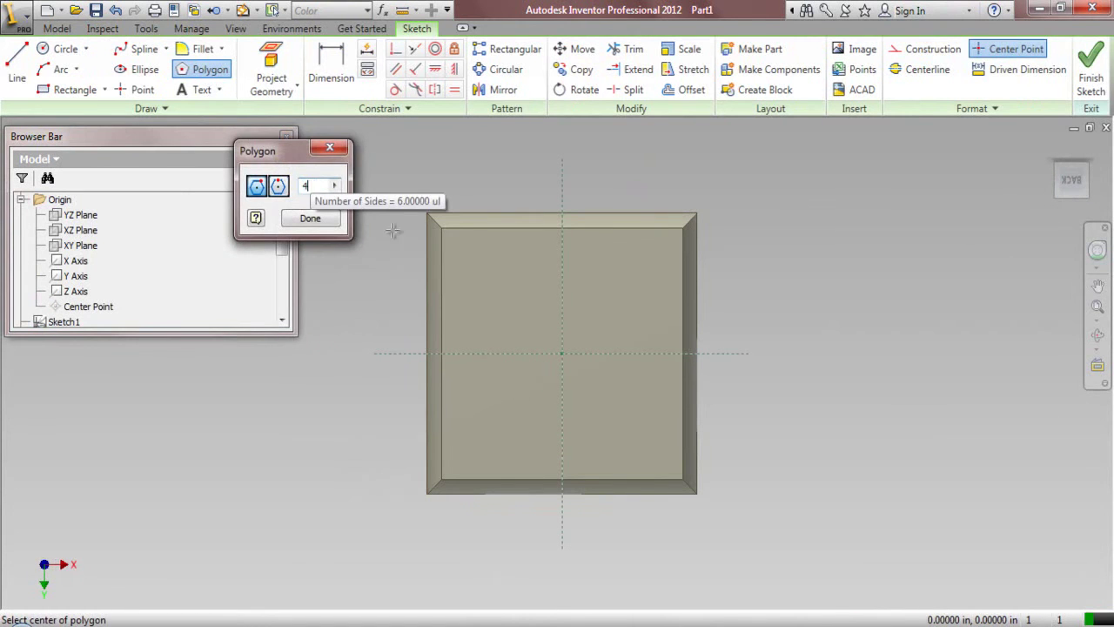
left_click(562, 353)
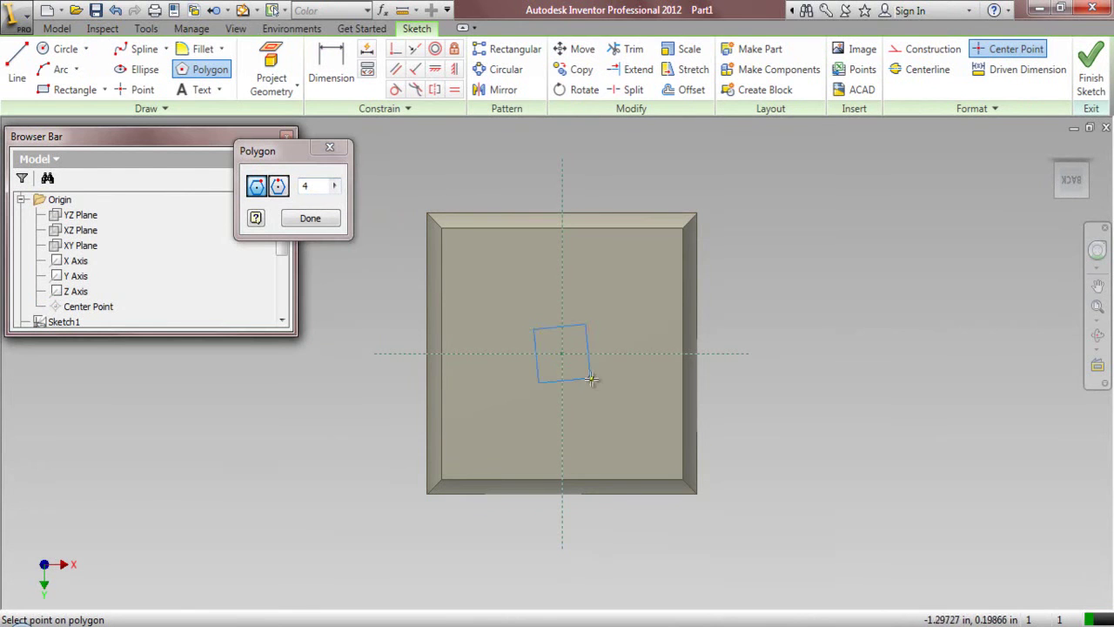
left_click(633, 396)
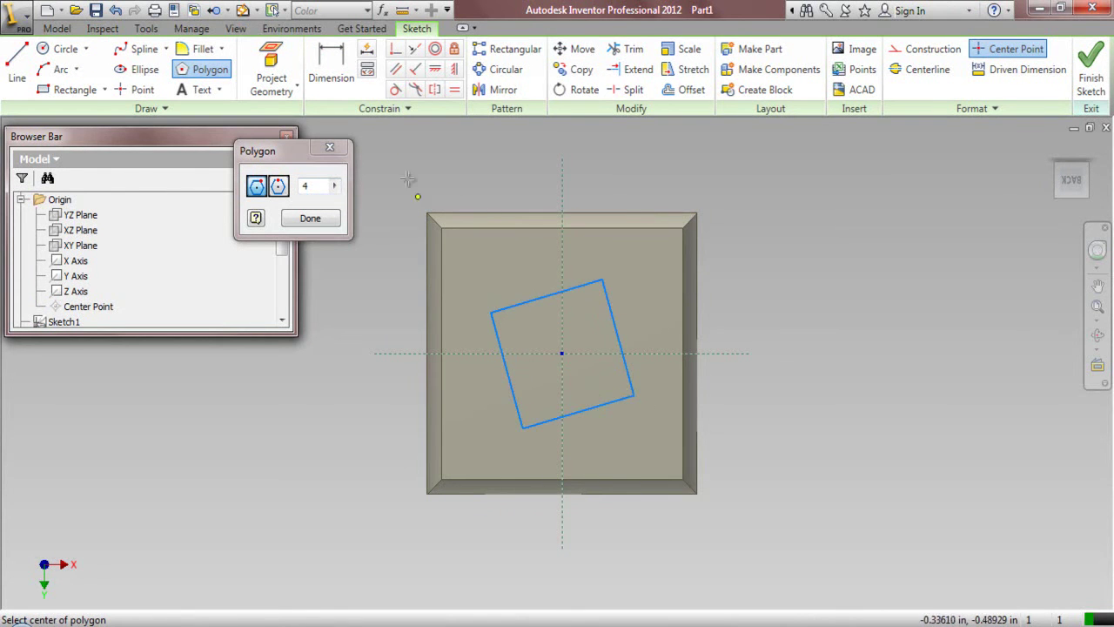
left_click(324, 220)
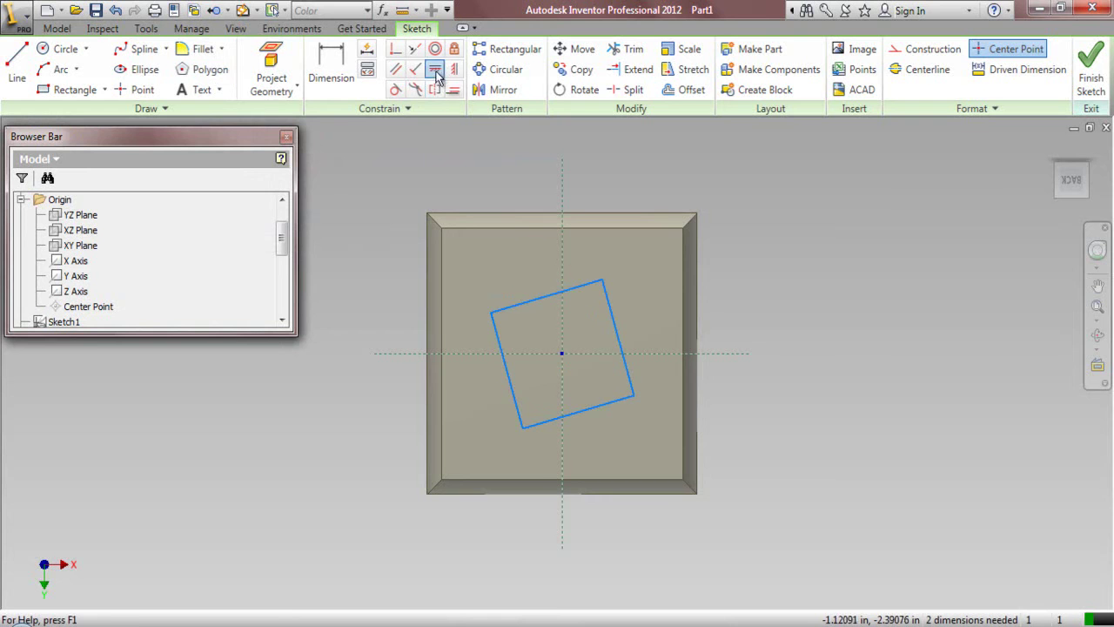
Step: Make one side of the square horizontal, dimension it to 1.125 in and finish the sketch
left_click(434, 69)
left_click(585, 289)
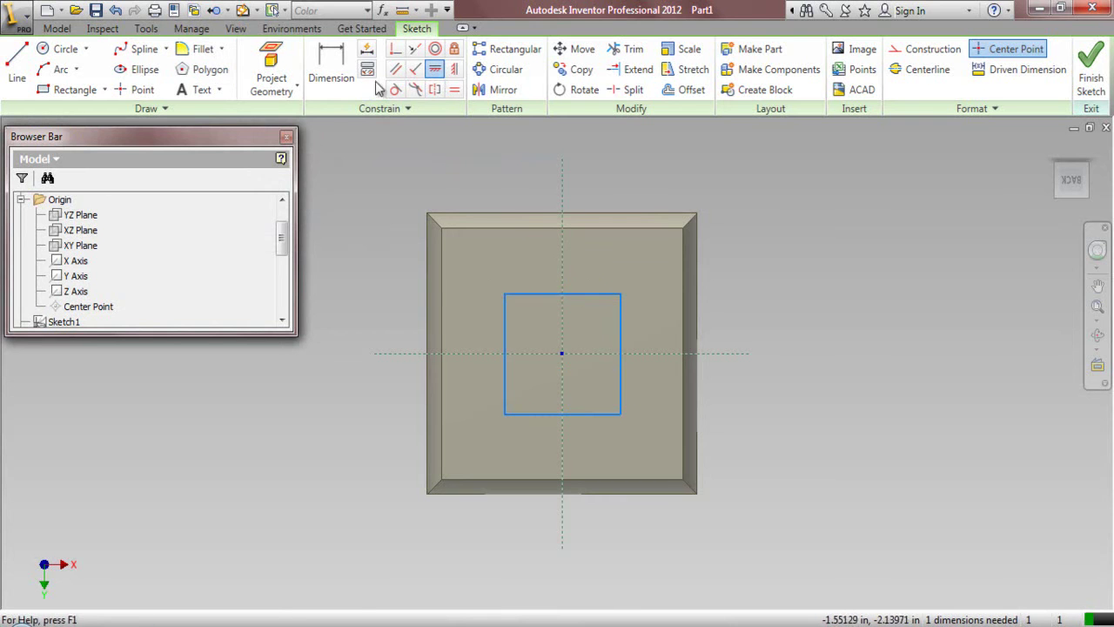
key("d")
left_click(555, 293)
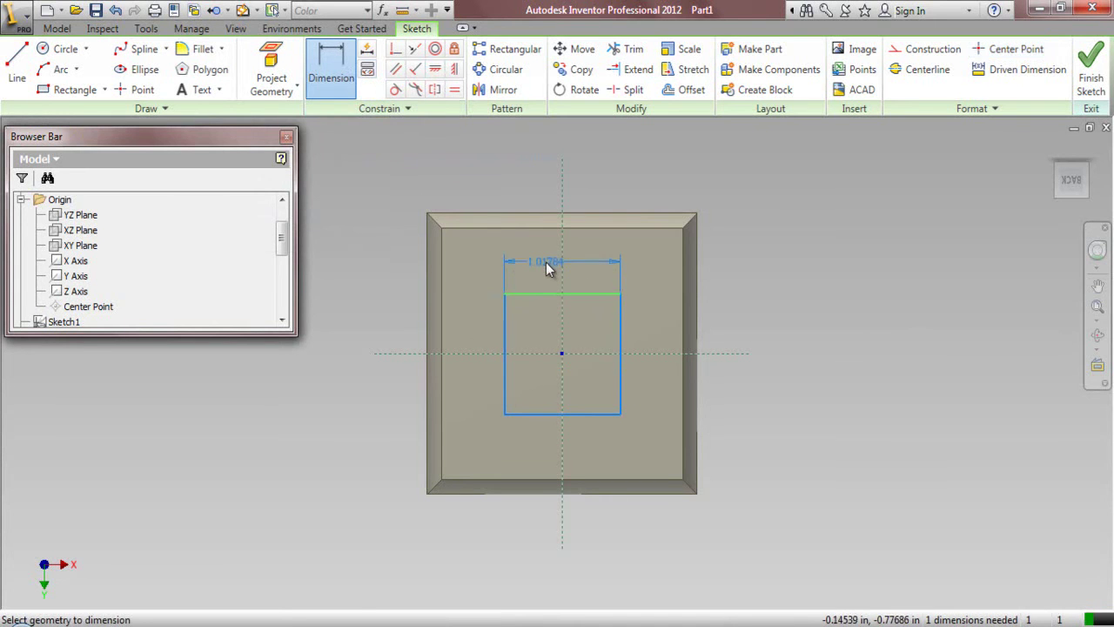
left_click(546, 262)
type("1.125")
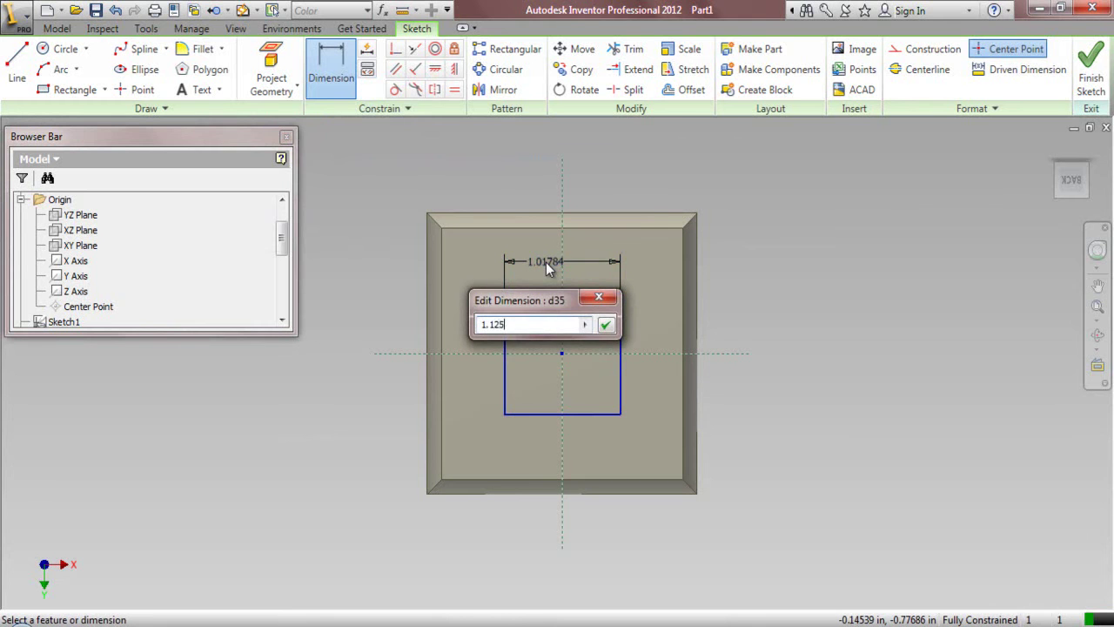
key("Return")
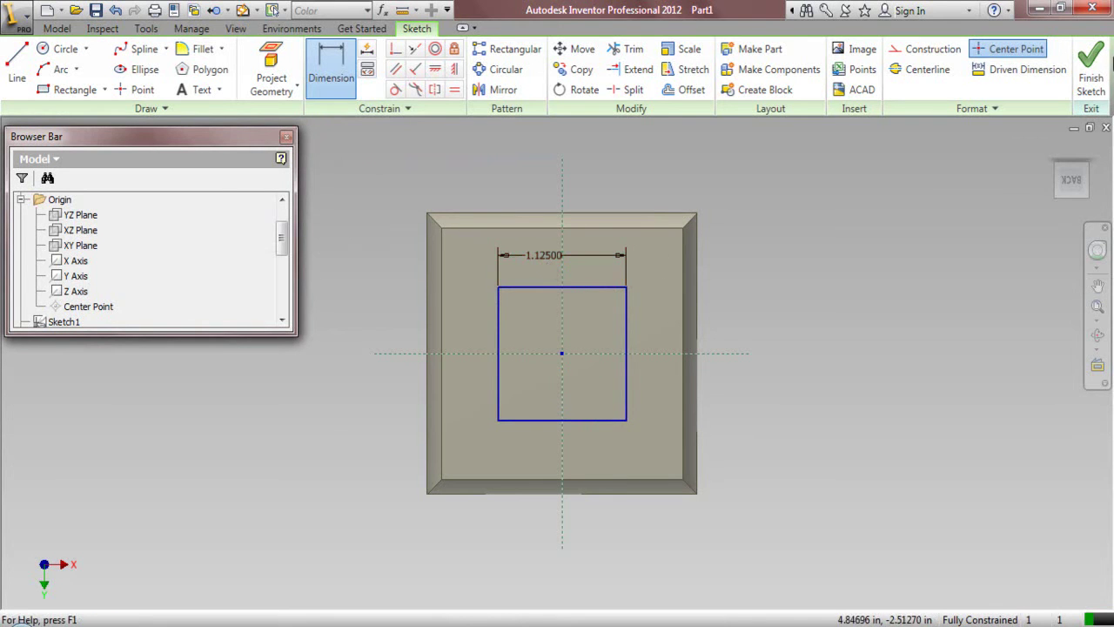
left_click(1091, 69)
Step: Extrude the square profile as a cut 0.125 in deep into the base
left_click(1050, 150)
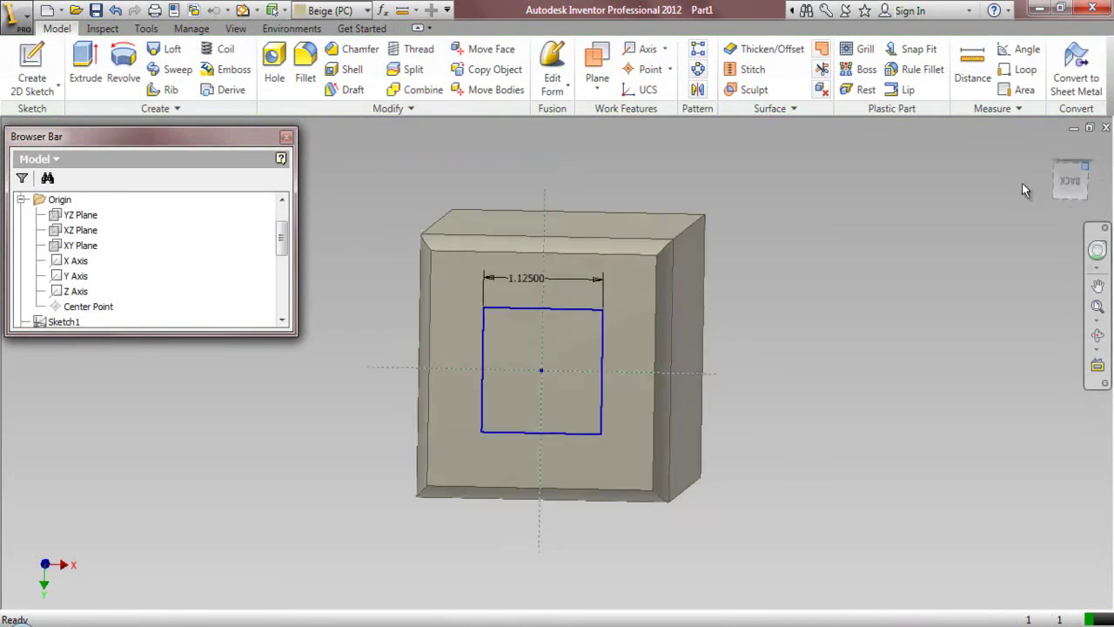
left_click(84, 65)
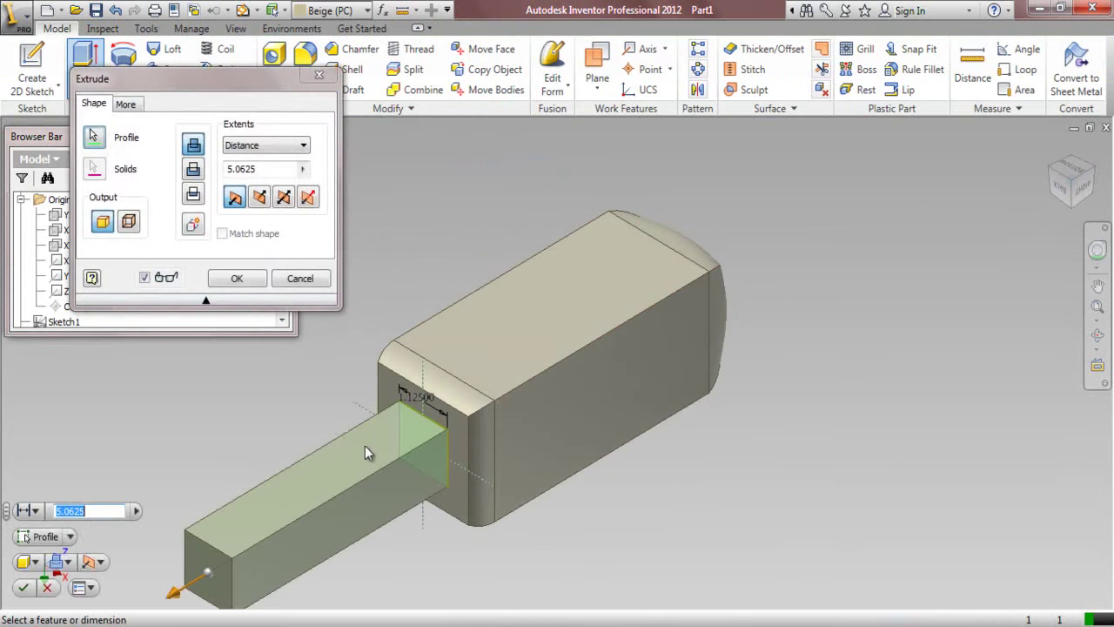
left_click(194, 171)
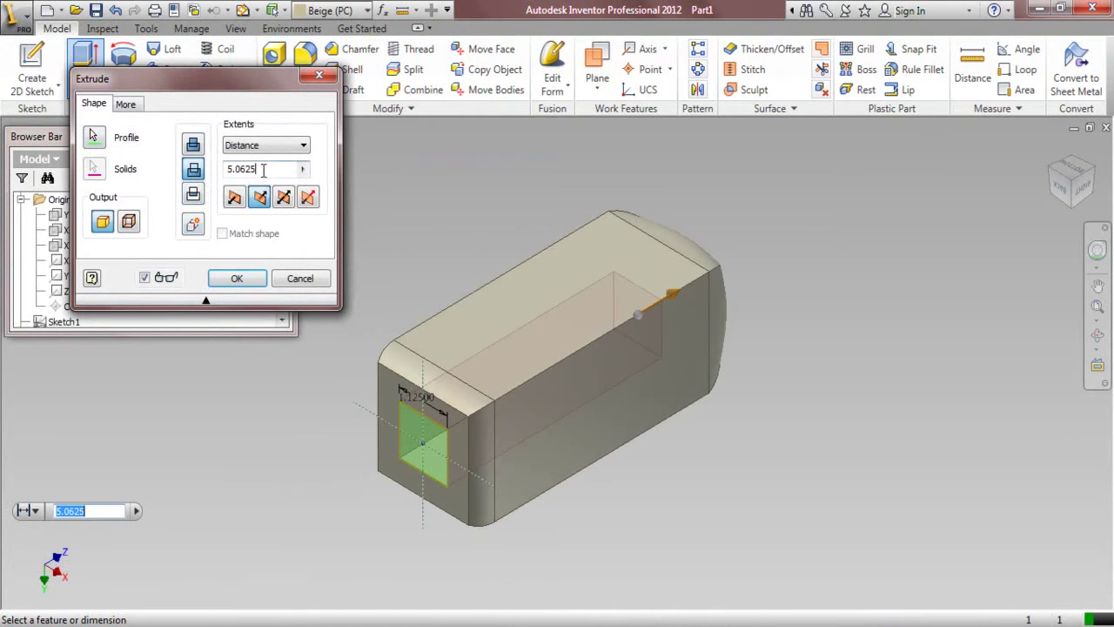
type(".125")
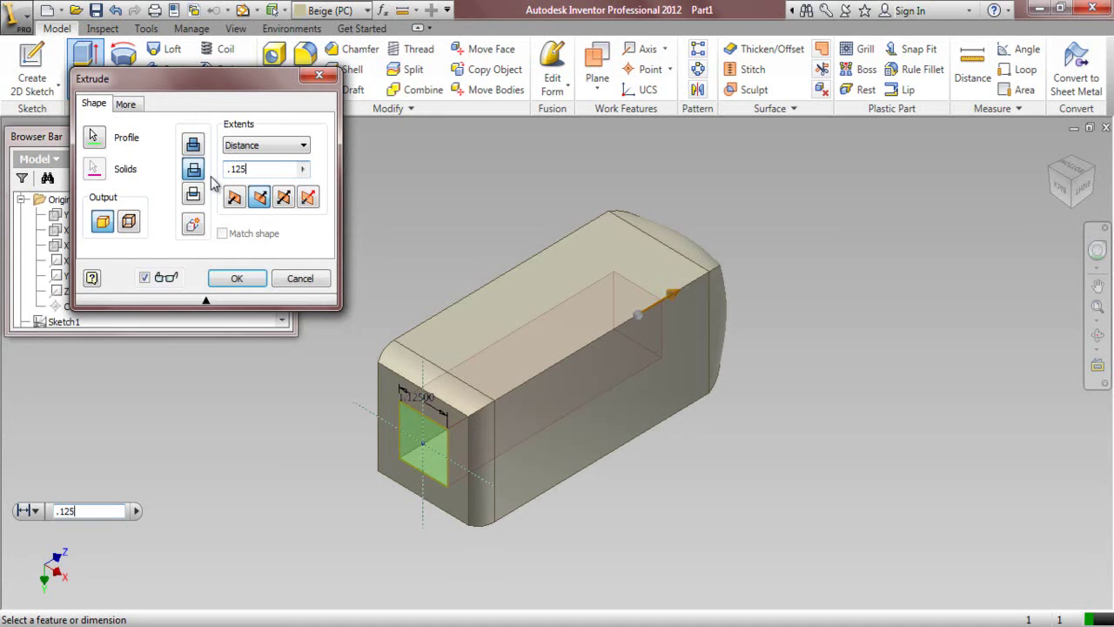
left_click(237, 278)
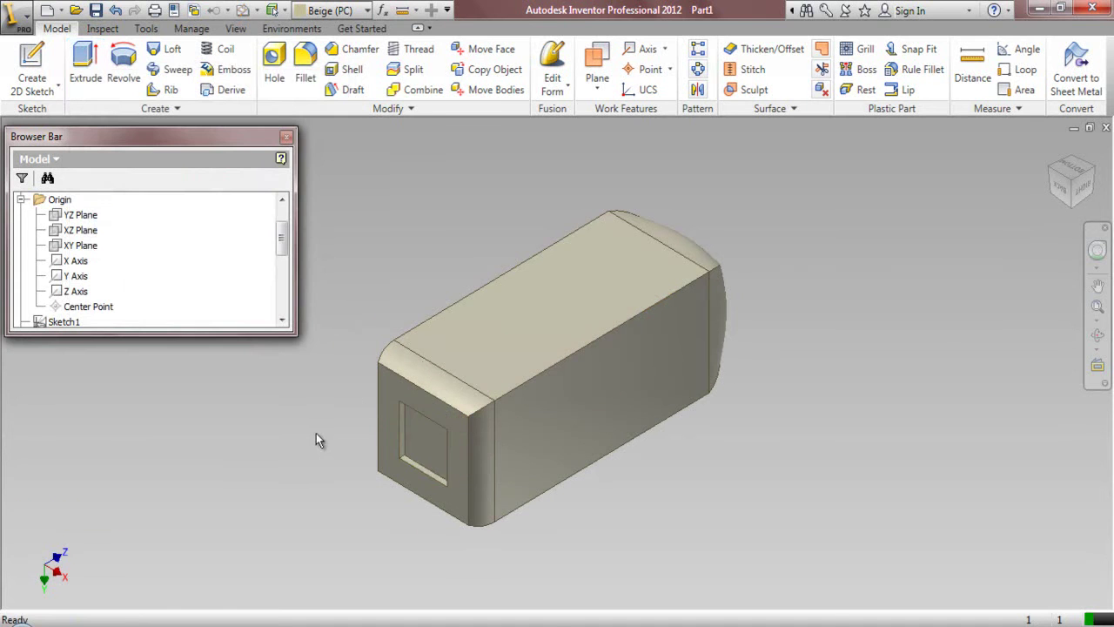
Step: Collapse the expanded Origin folder in the model browser
left_click(1098, 307)
right_click(196, 209)
left_click(231, 364)
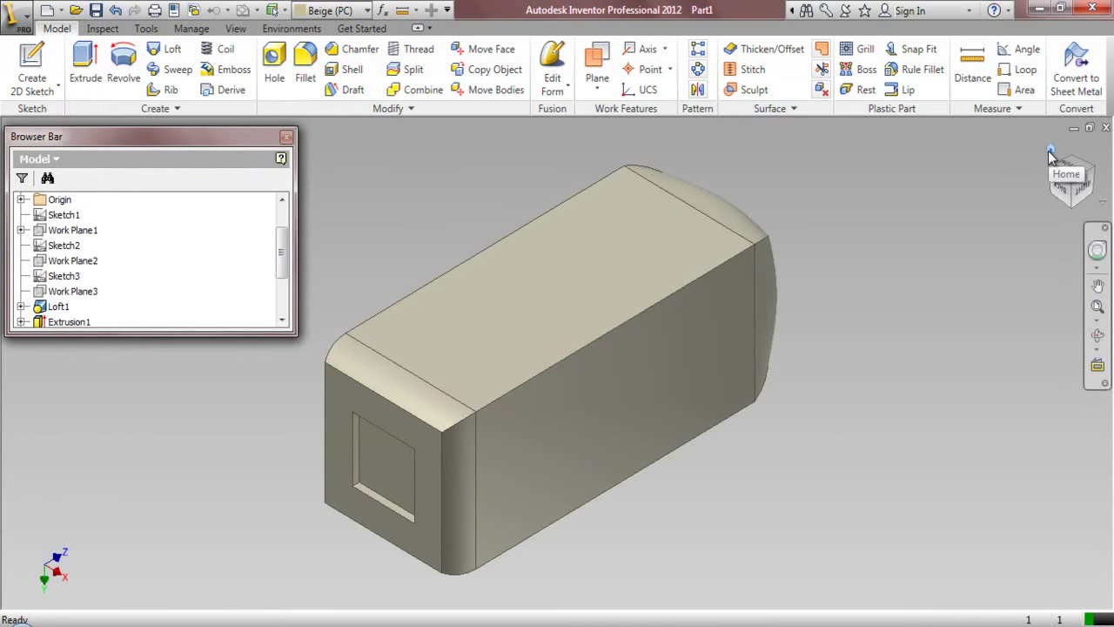
Step: Shell the solid inward with a wall thickness of 0.0625 in, without removing any faces
left_click(1050, 155)
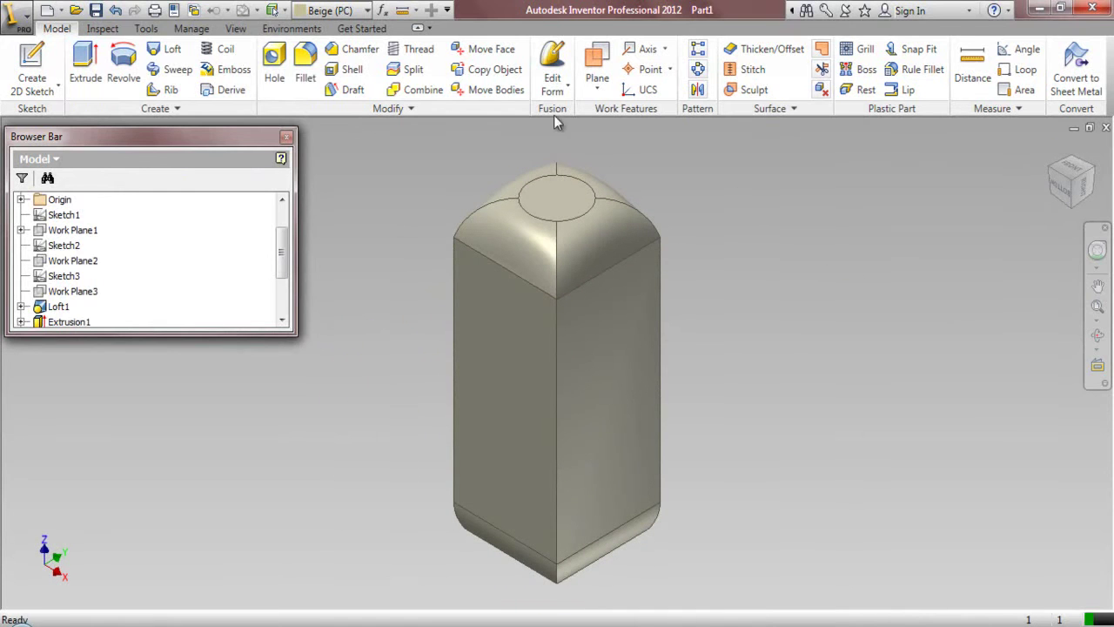
left_click(348, 68)
left_click_drag(194, 266, 160, 270)
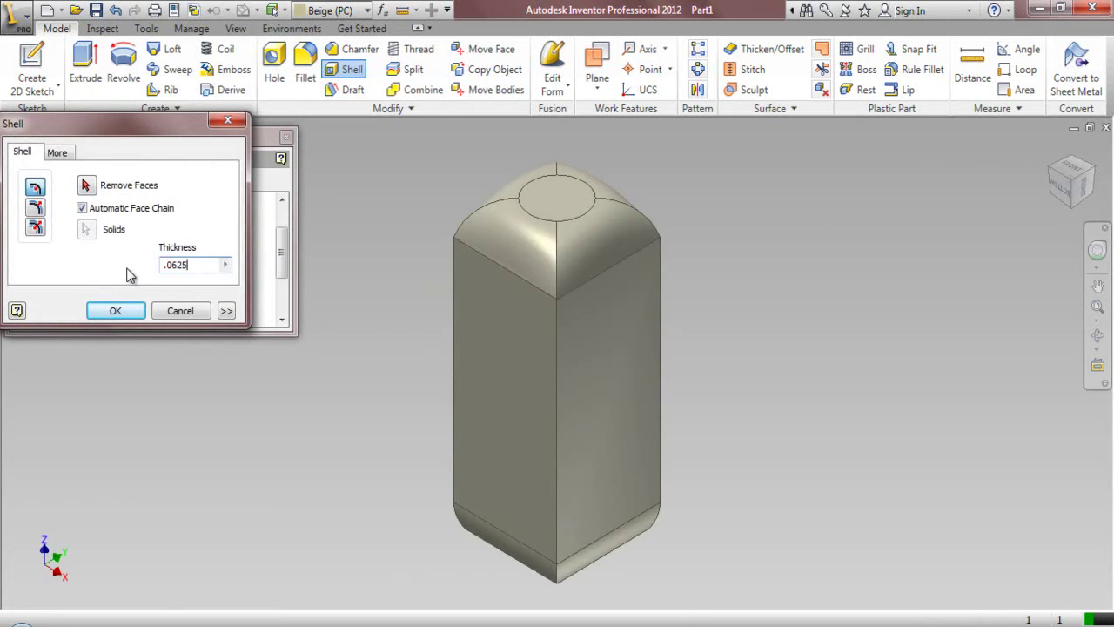
left_click(115, 311)
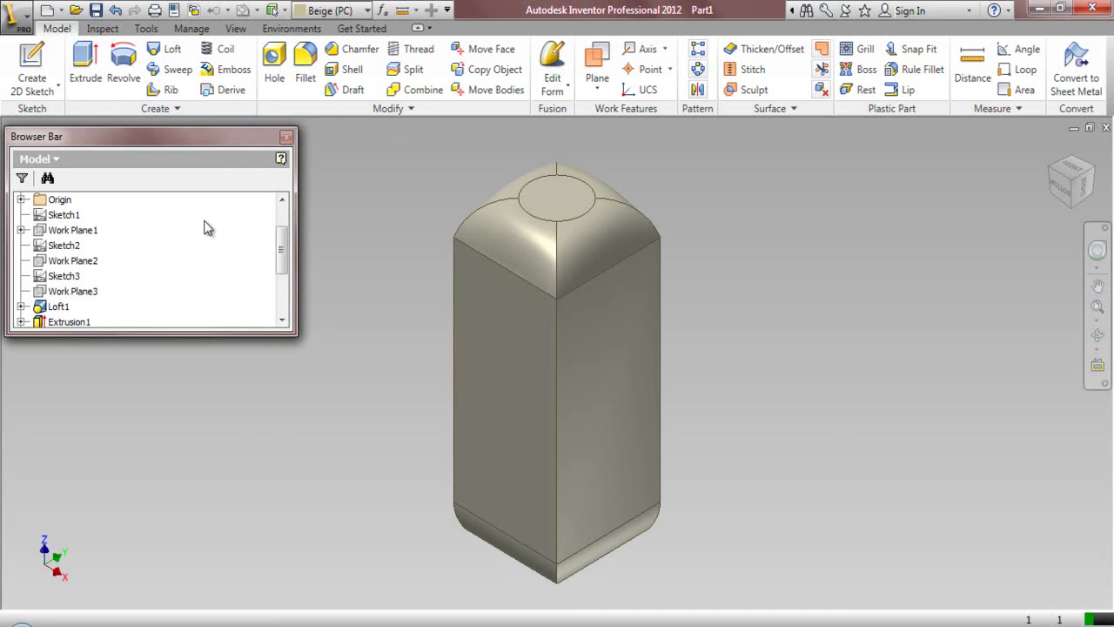
Step: Show the shoulder loft's circle sketch and extrude the circle as a cut 0.125 in deep into the bottle's top
left_click_drag(281, 261, 284, 296)
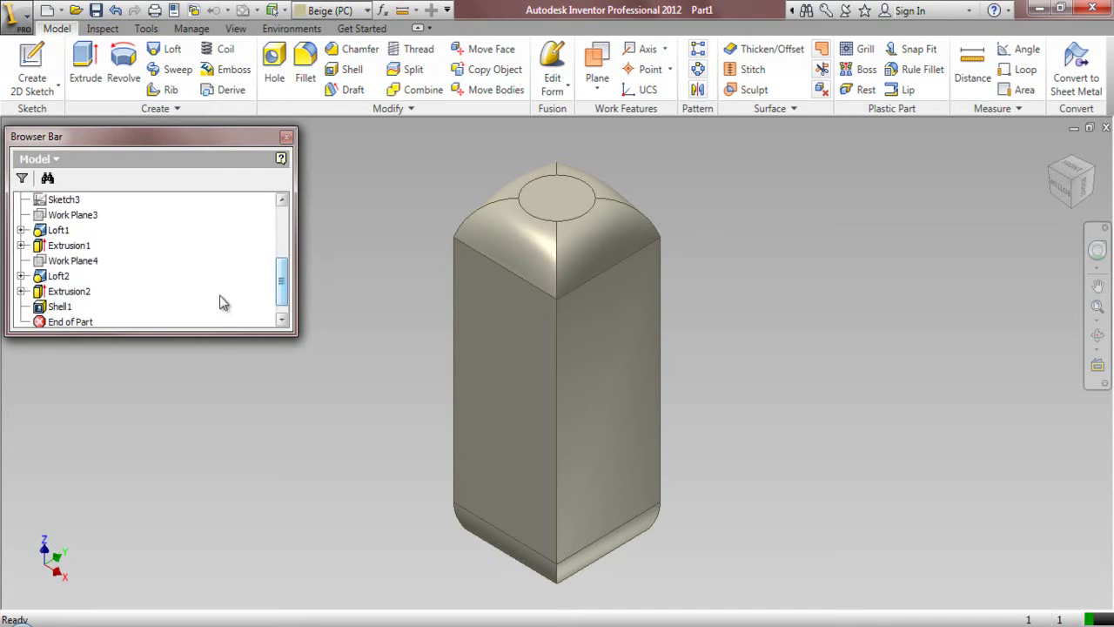
left_click(21, 276)
right_click(77, 263)
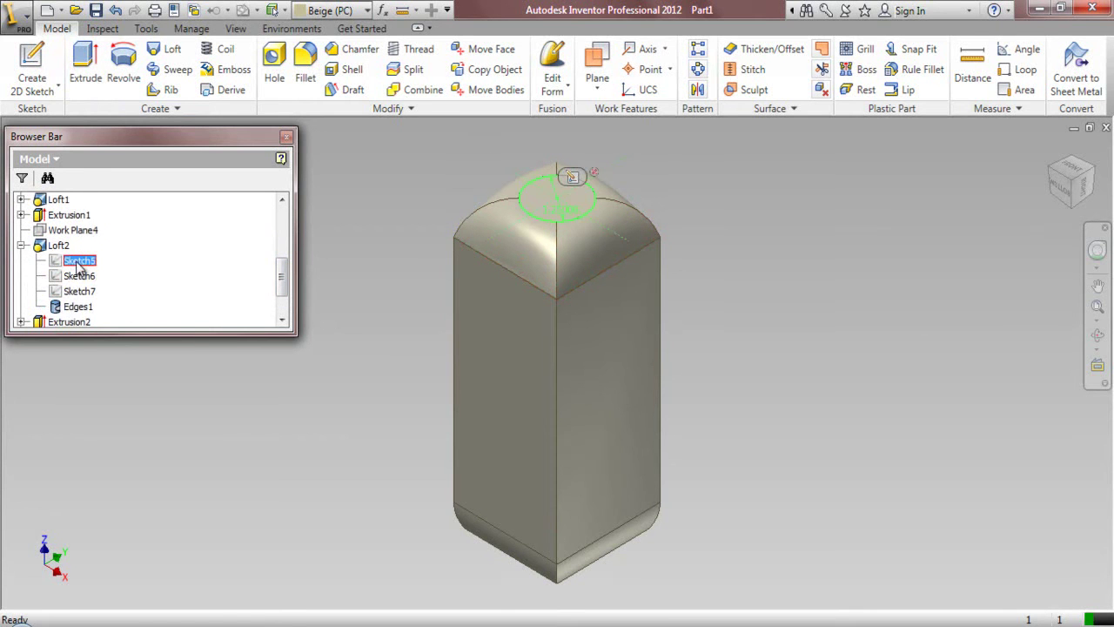
left_click(125, 430)
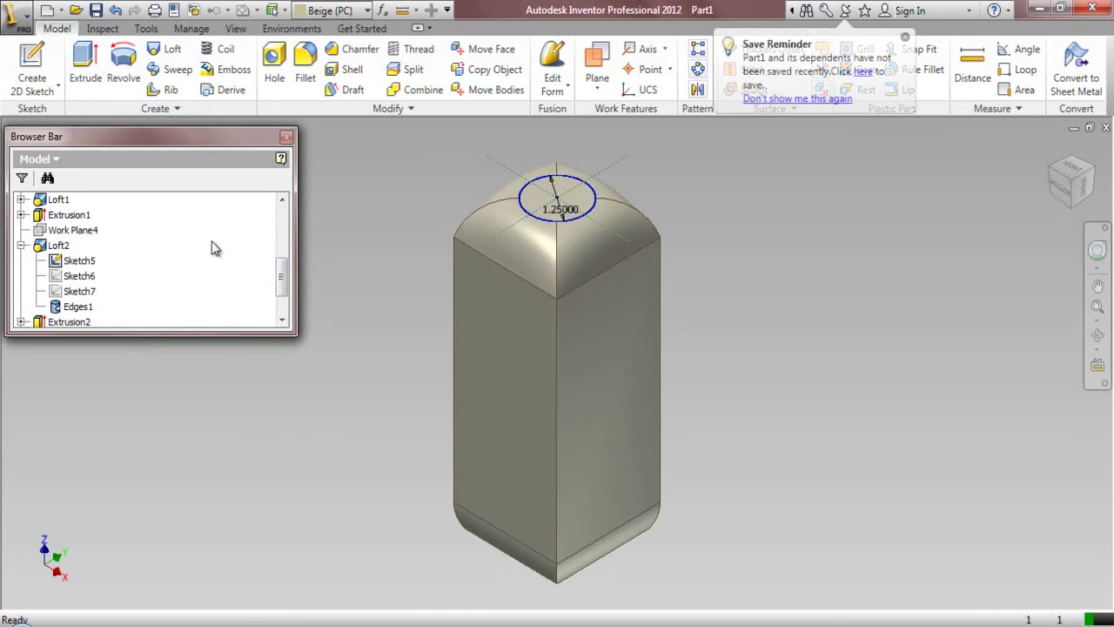
left_click(87, 71)
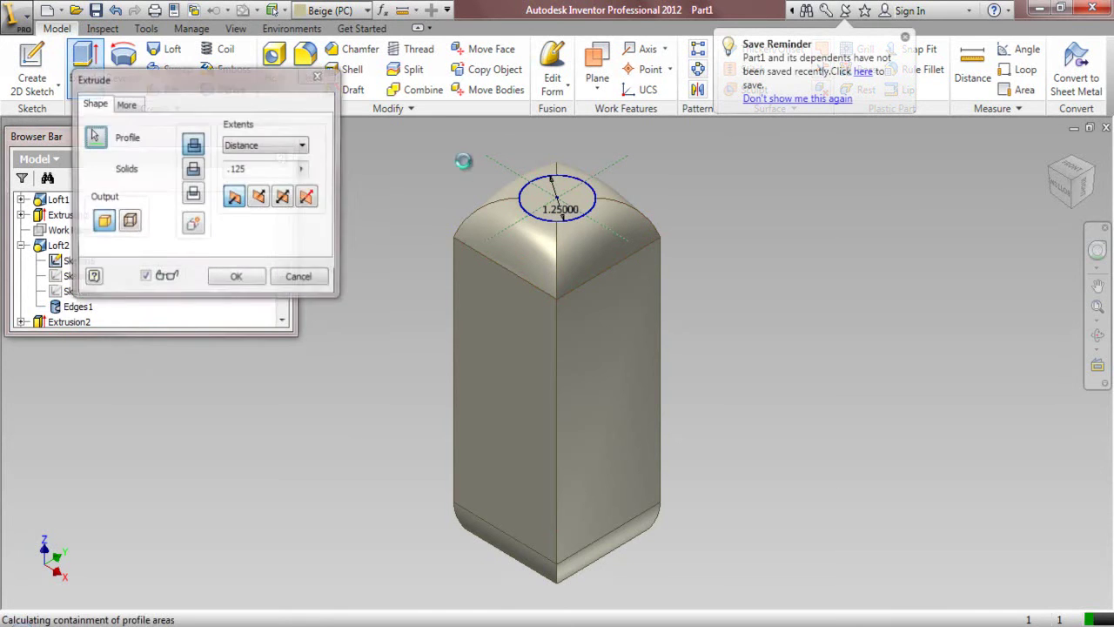
left_click(194, 169)
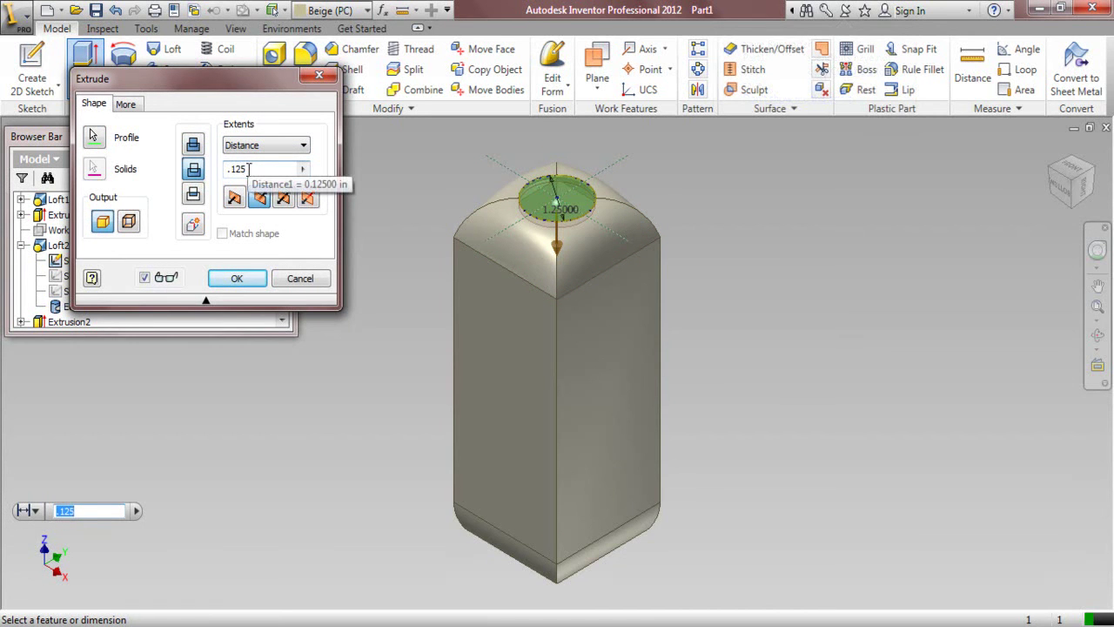
left_click(236, 278)
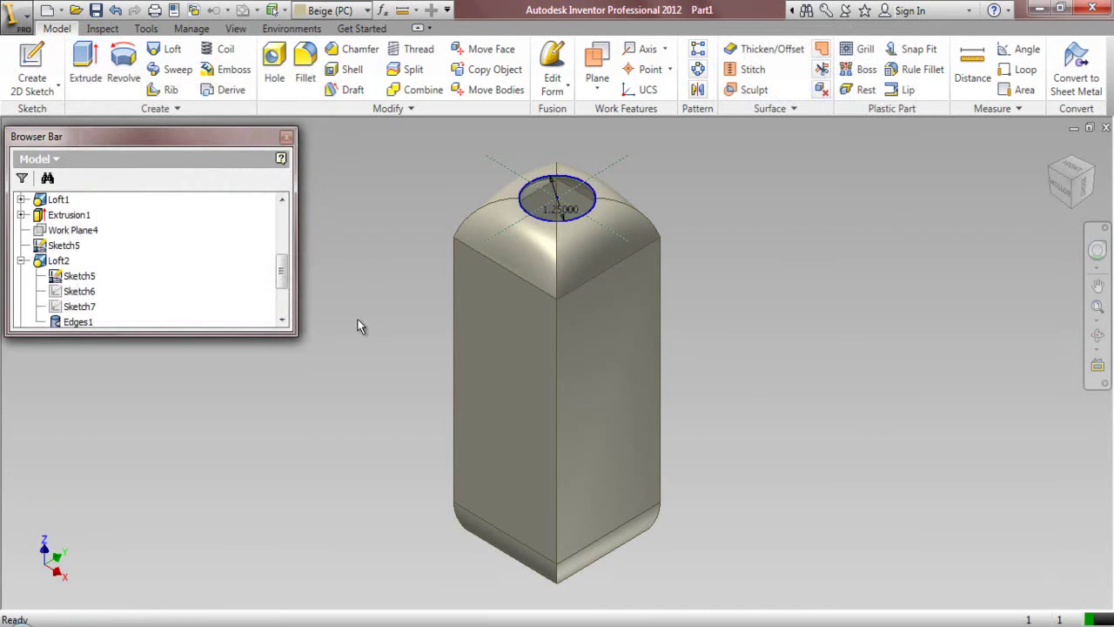
Step: Hide the shared circle sketch and collapse all entries in the model browser
right_click(78, 275)
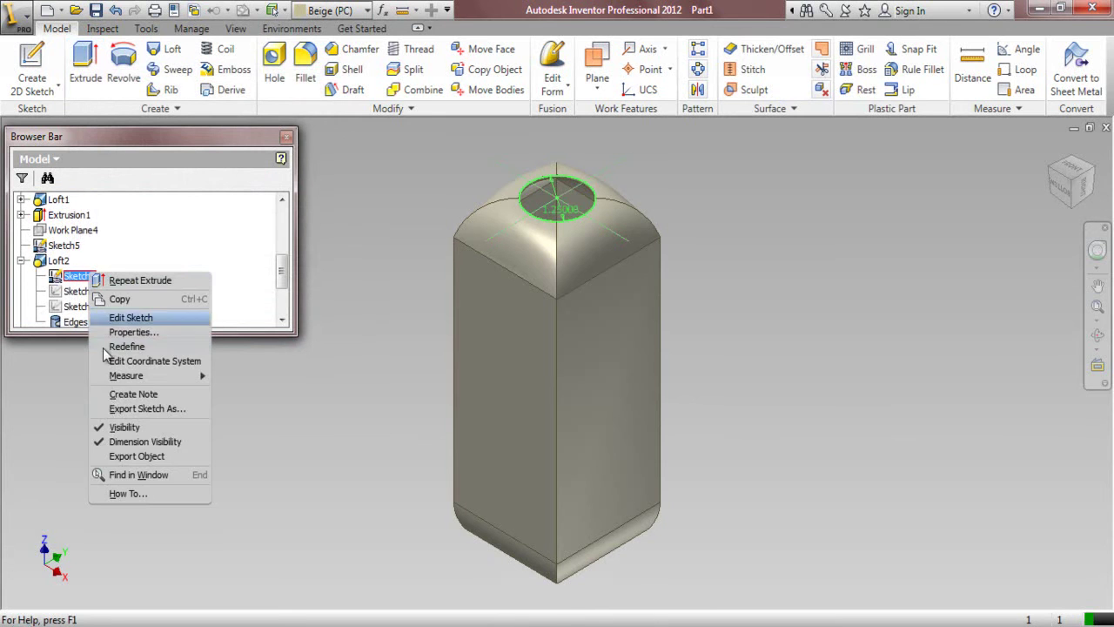
left_click(131, 424)
right_click(171, 276)
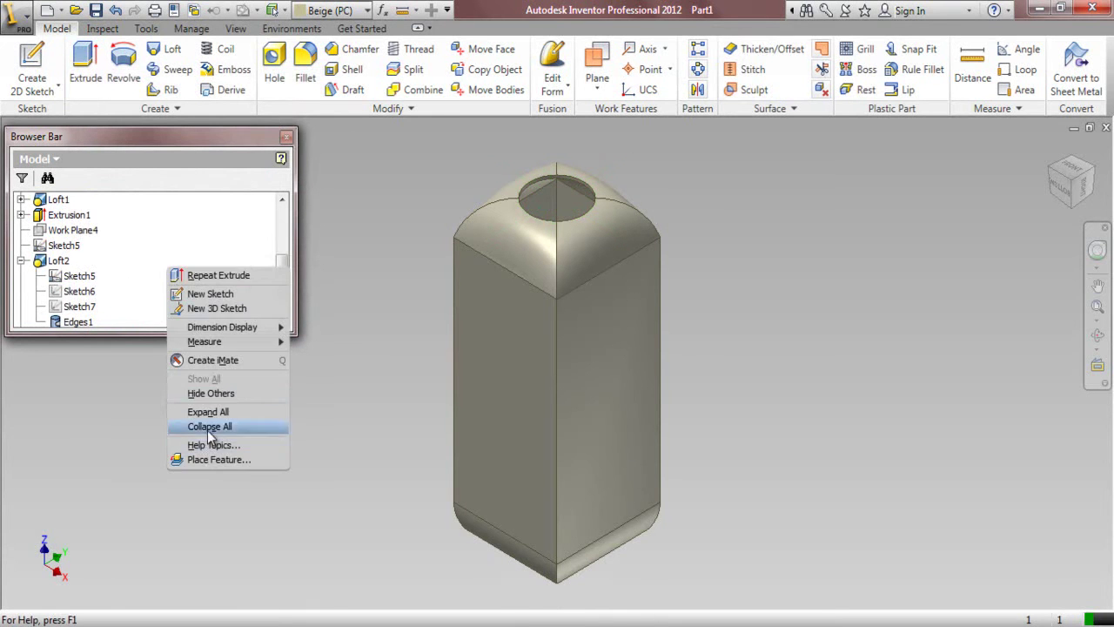
left_click(204, 427)
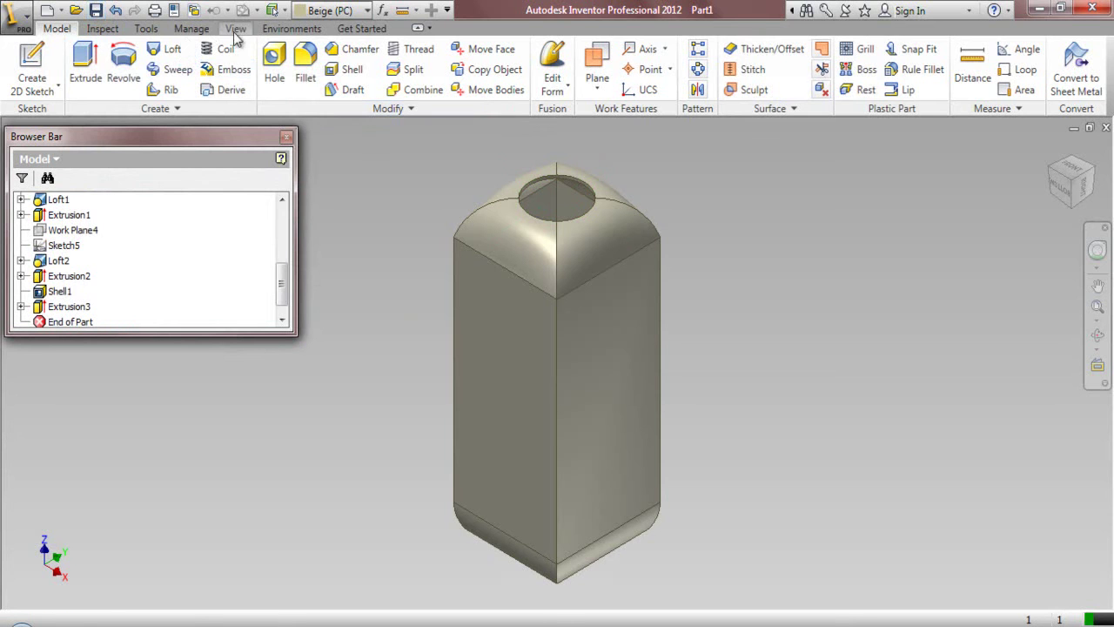
Step: Create a cross section analysis on the XZ Plane with a flipped direction and 0.000 in offset
left_click(102, 29)
left_click(299, 74)
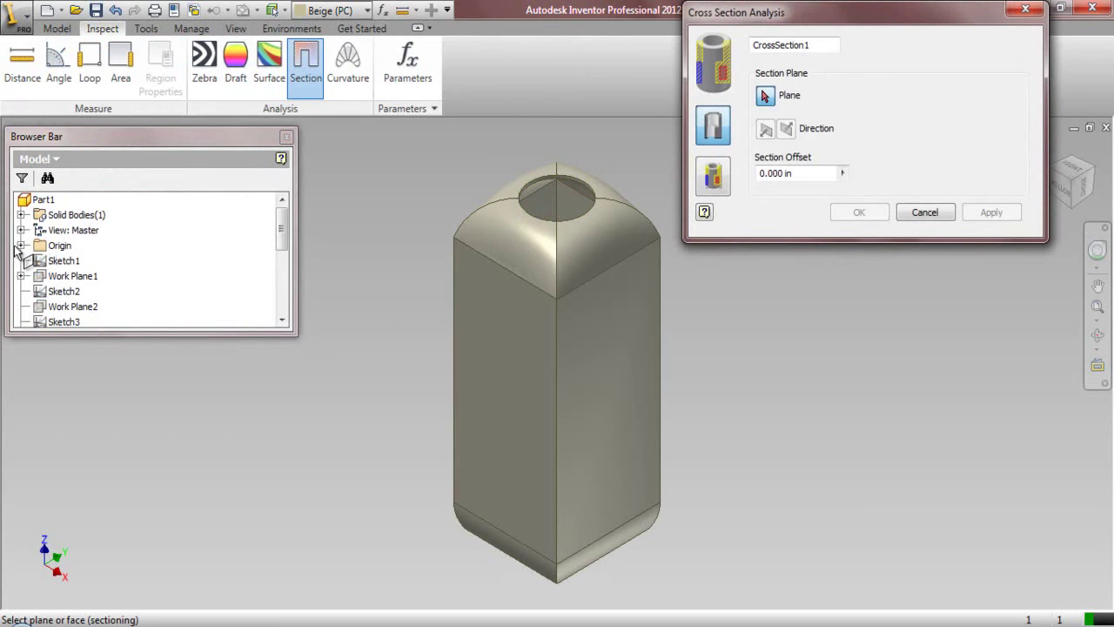
left_click(20, 246)
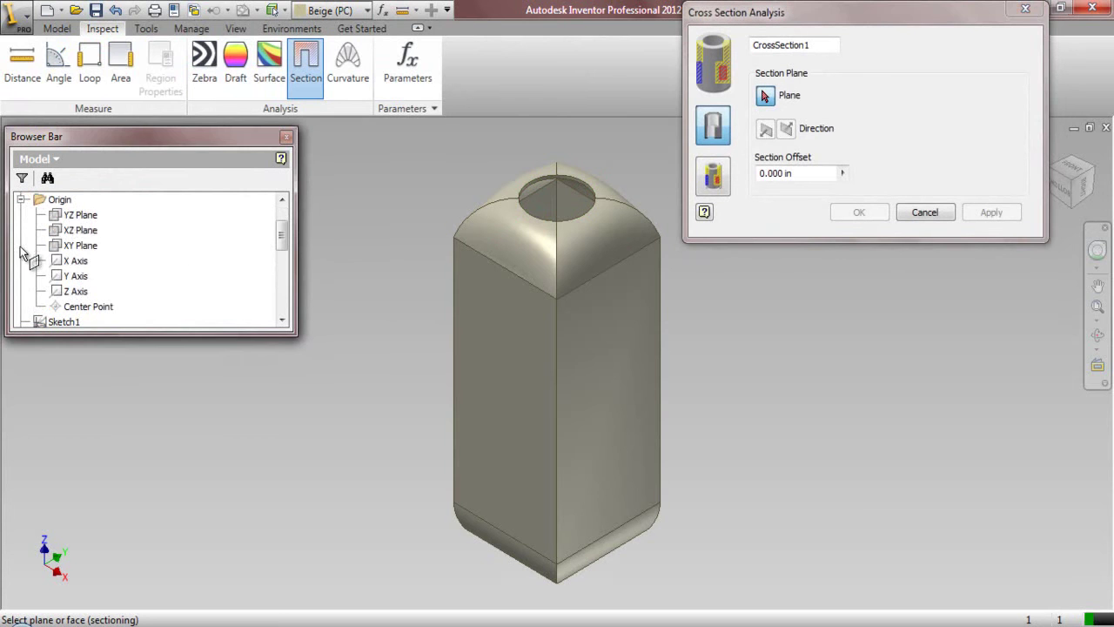
left_click(88, 231)
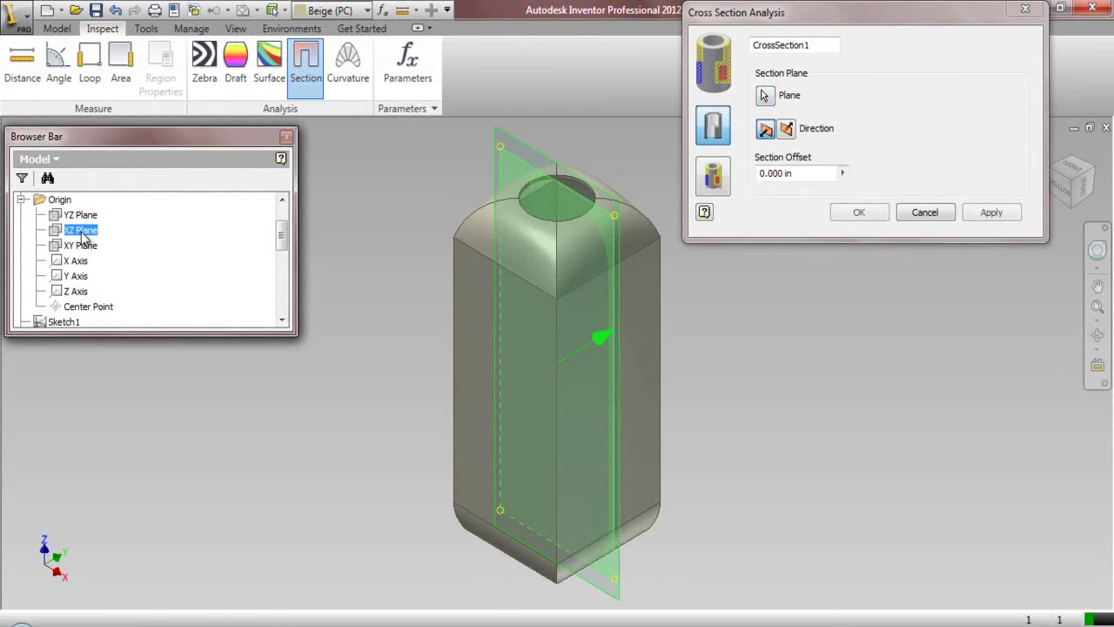
left_click(788, 129)
left_click(860, 212)
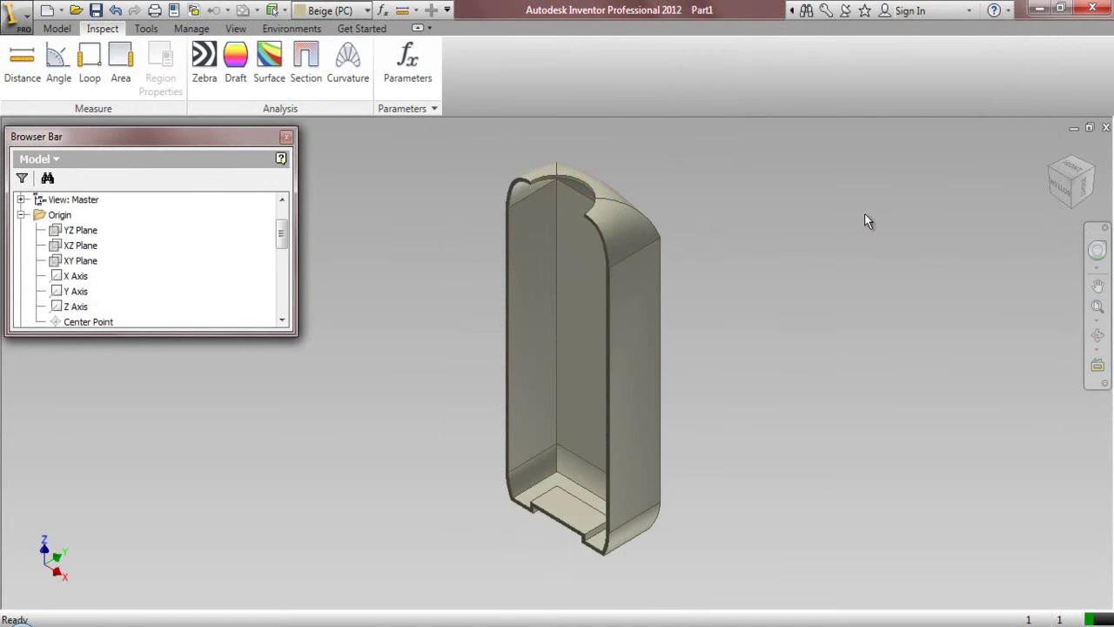
Step: Inspect the sectioned bottle, turn off the cross section analysis visibility and collapse the model browser
left_click(56, 28)
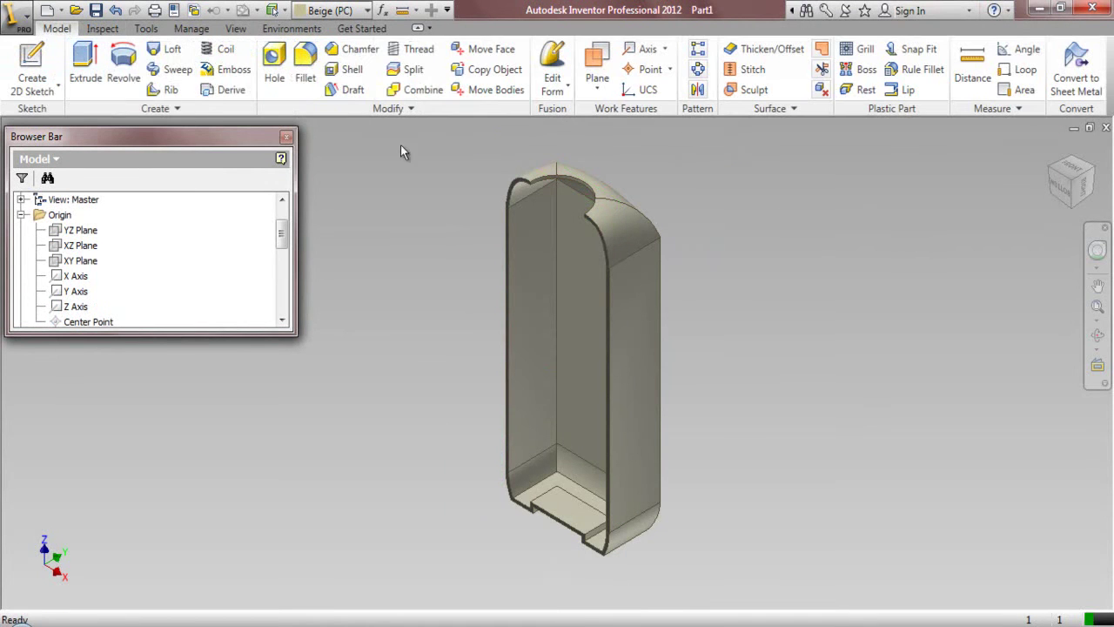
left_click(1080, 183)
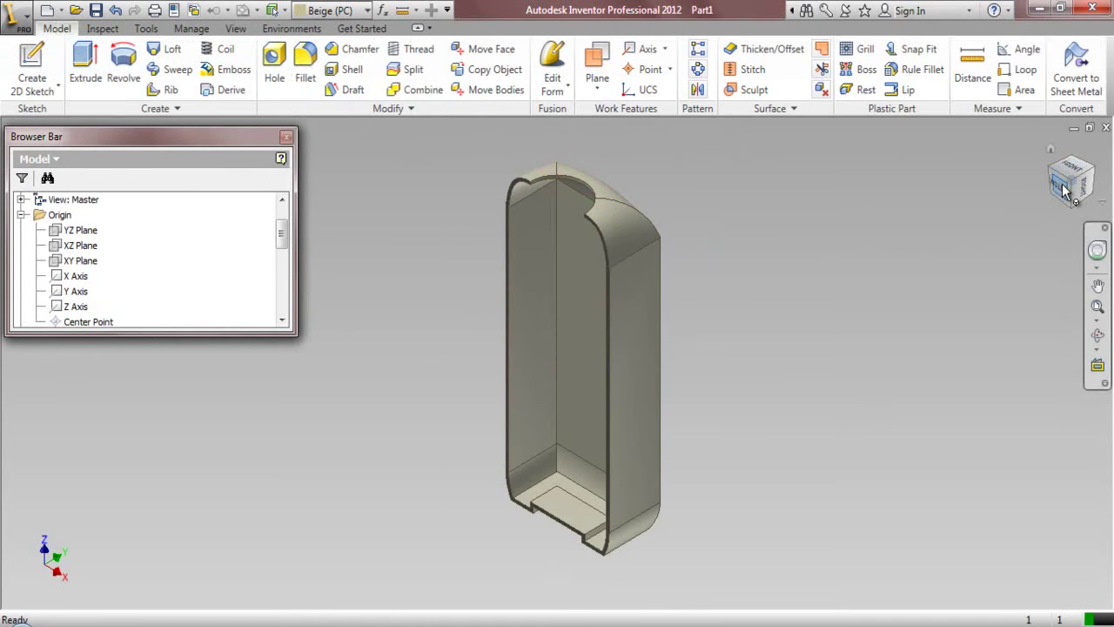
left_click(1098, 306)
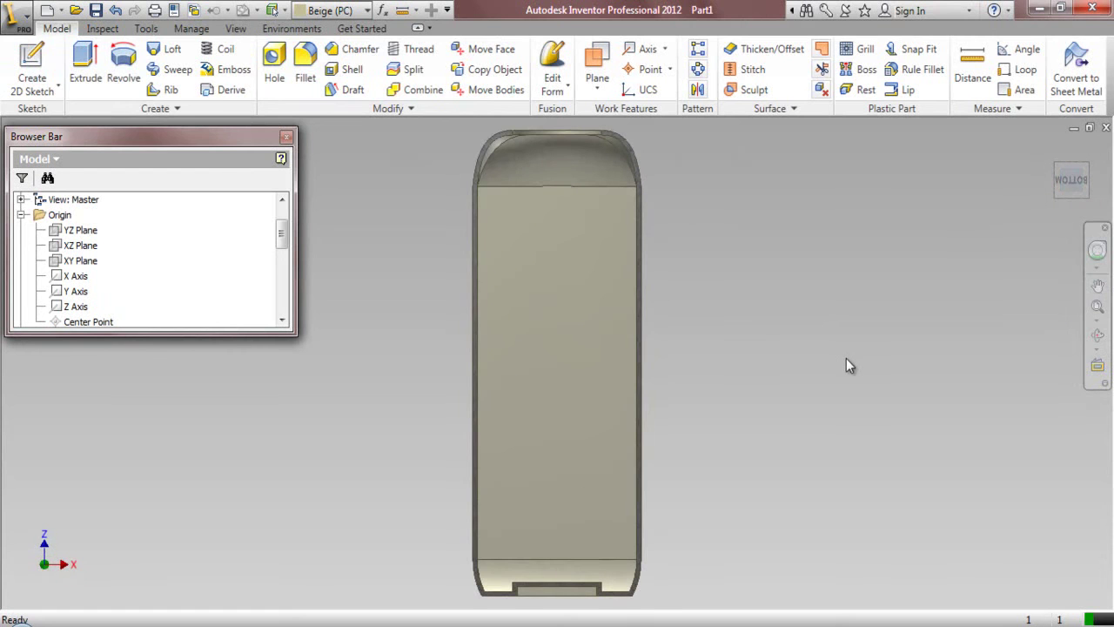
left_click(1086, 171)
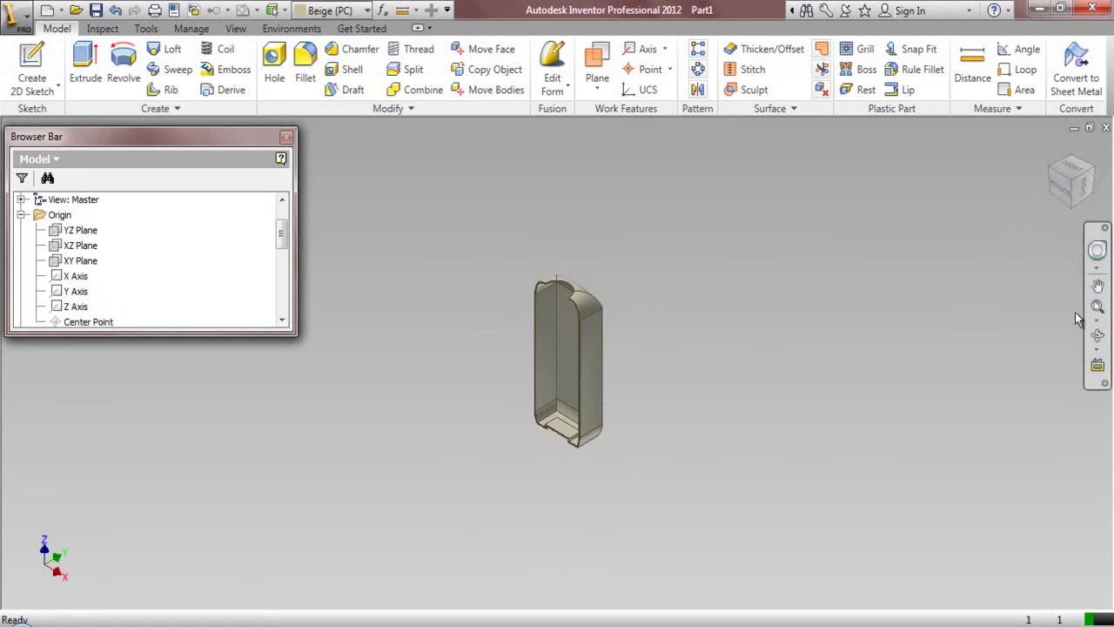
scroll(222, 209, "up", 1)
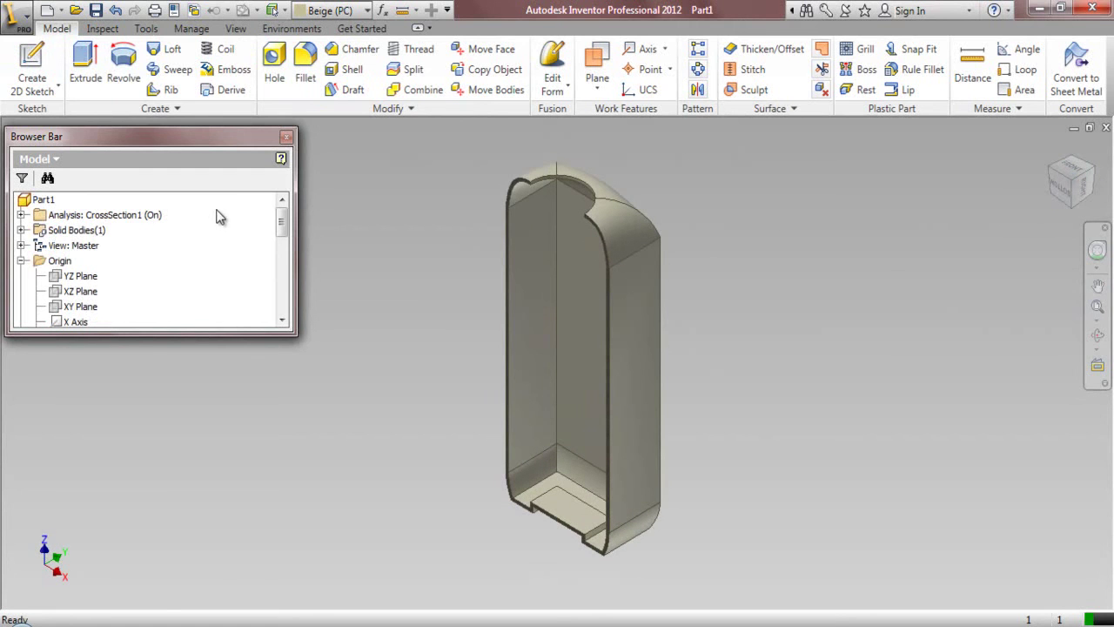
left_click(22, 215)
right_click(152, 215)
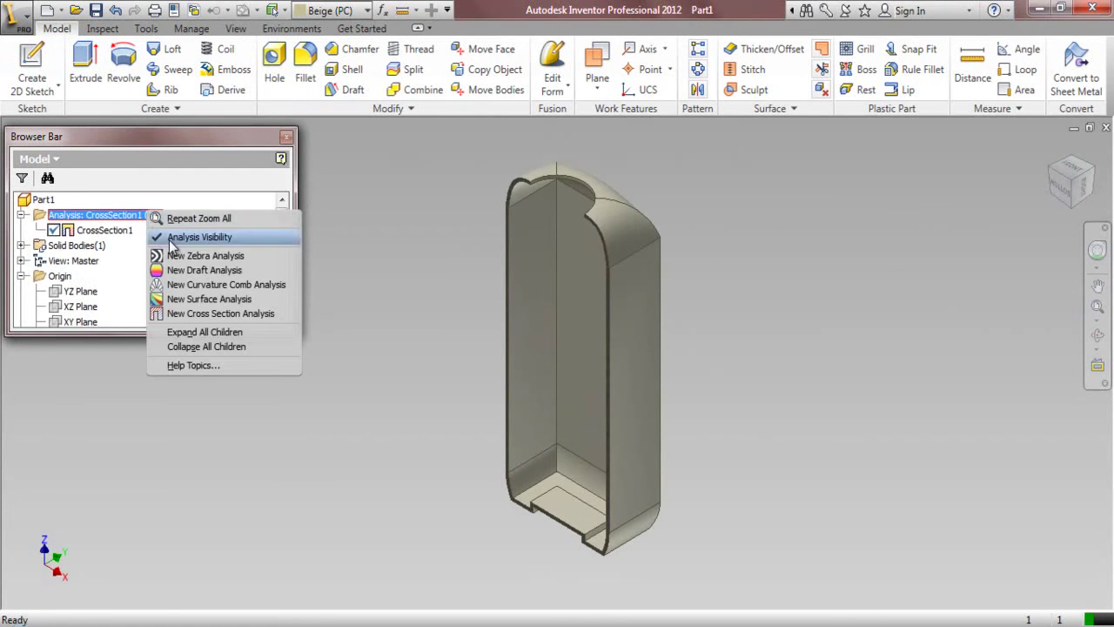
left_click(183, 238)
right_click(184, 239)
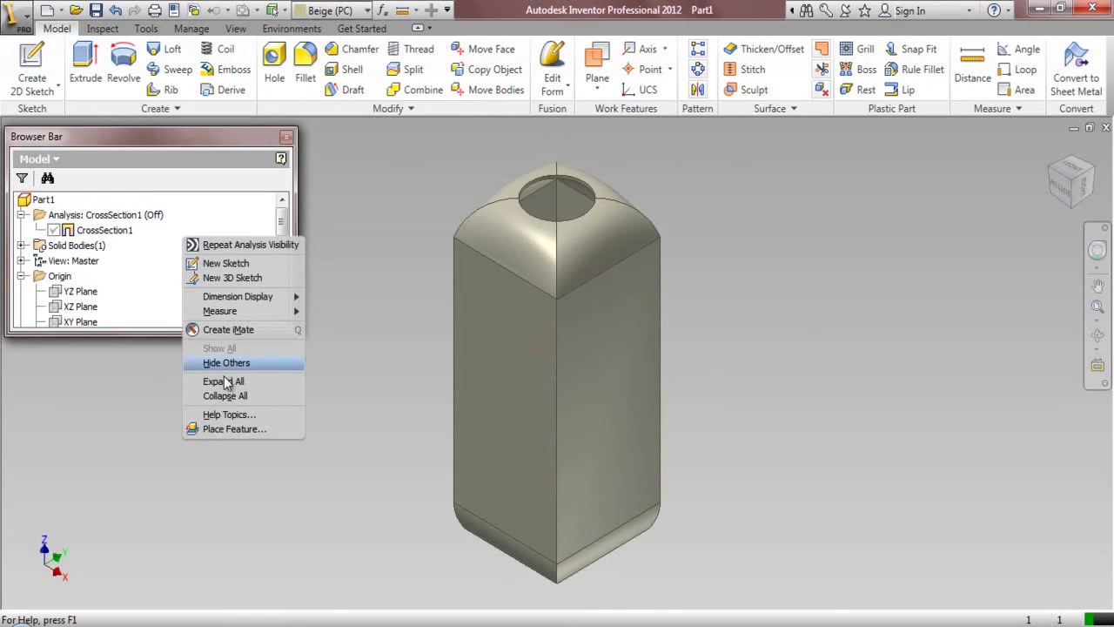
left_click(224, 396)
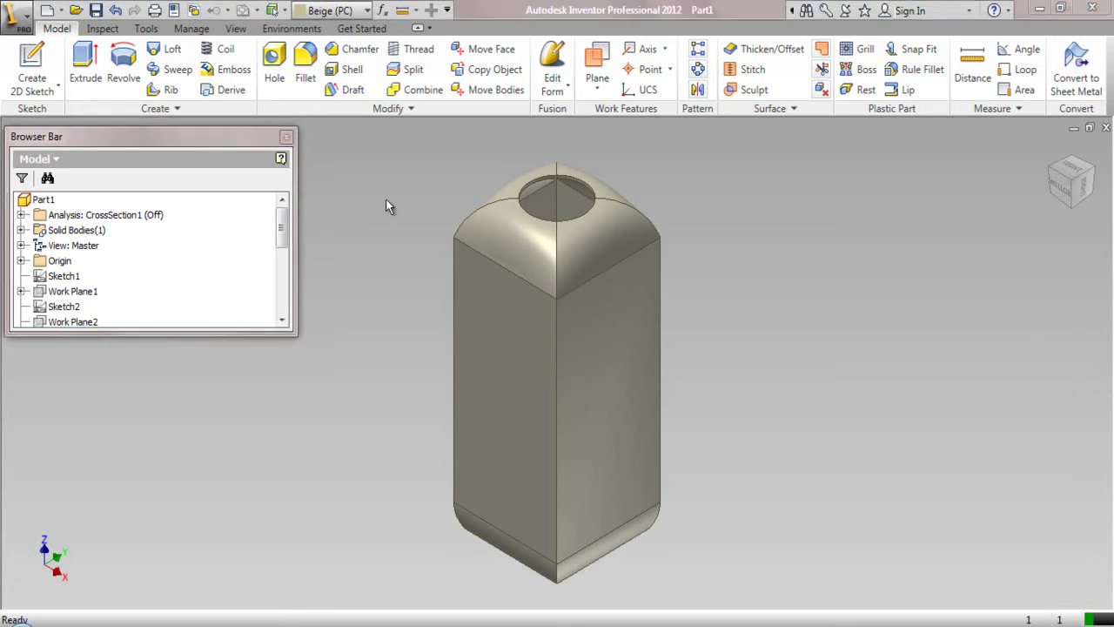
Step: Start a sketch on the XZ Plane and project the bottle's cut edges into it
left_click(21, 260)
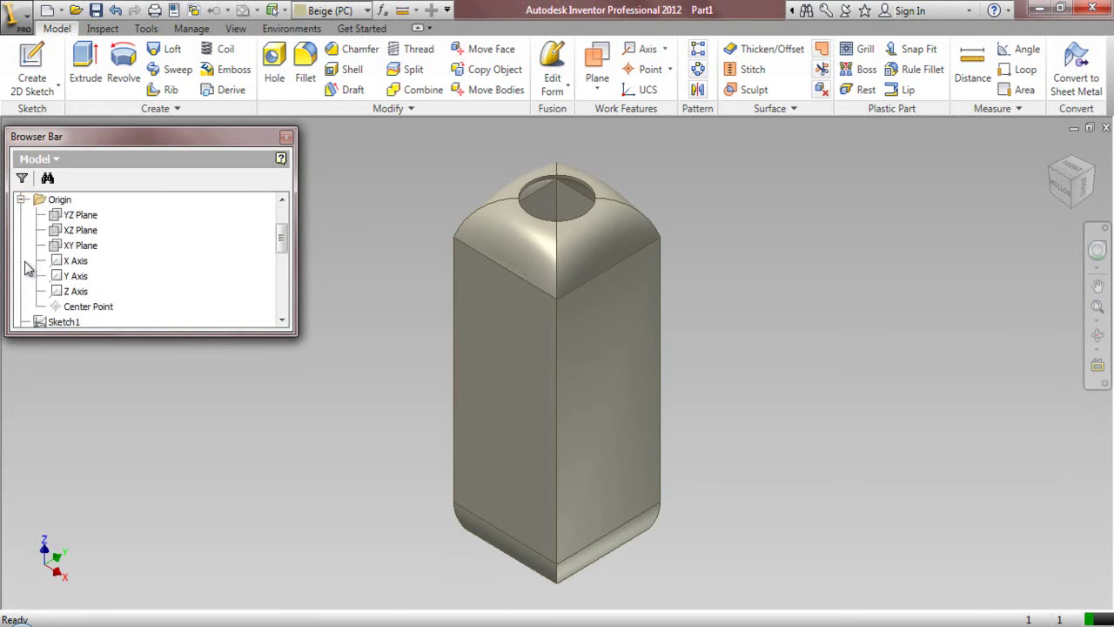
left_click(78, 228)
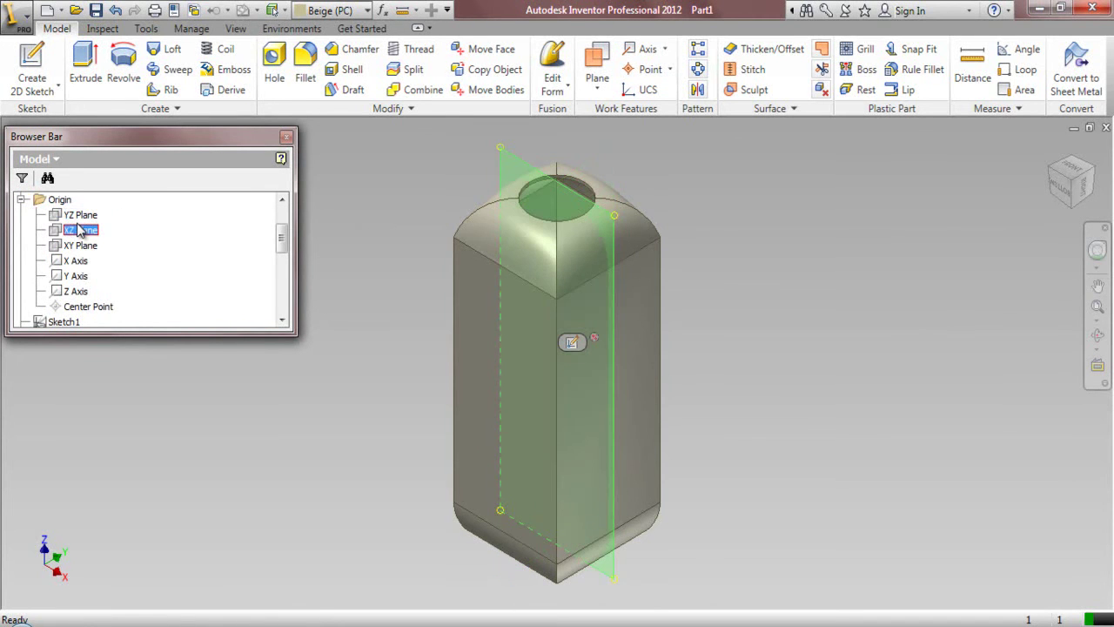
left_click(572, 344)
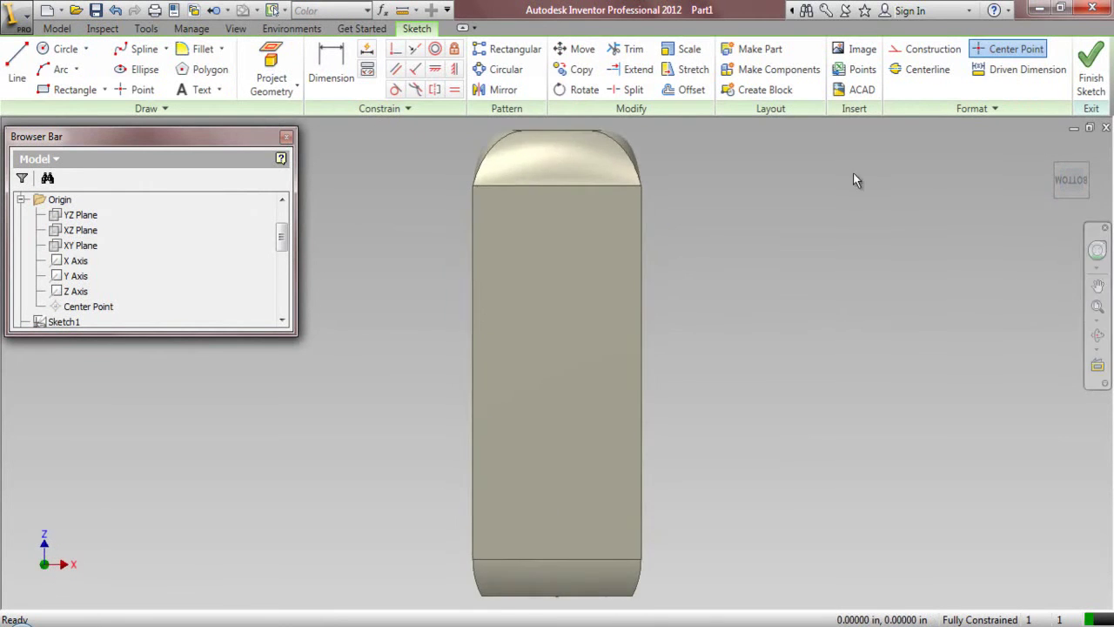
left_click(265, 87)
left_click(292, 152)
Step: Project the Z Axis into the sketch and end the Project Geometry command
left_click(296, 87)
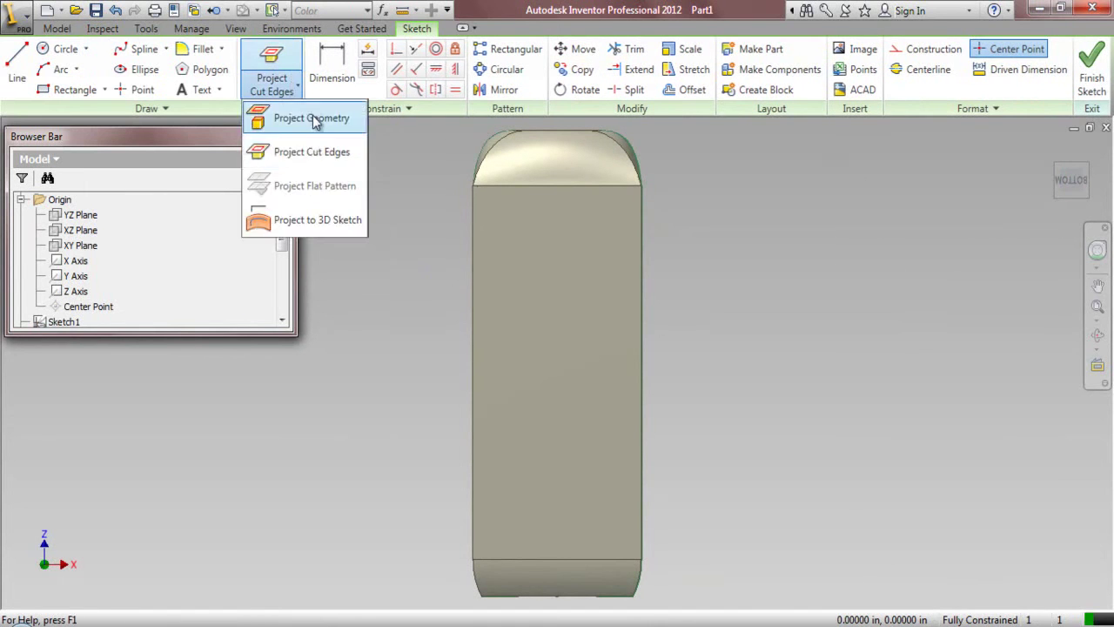
left_click(318, 117)
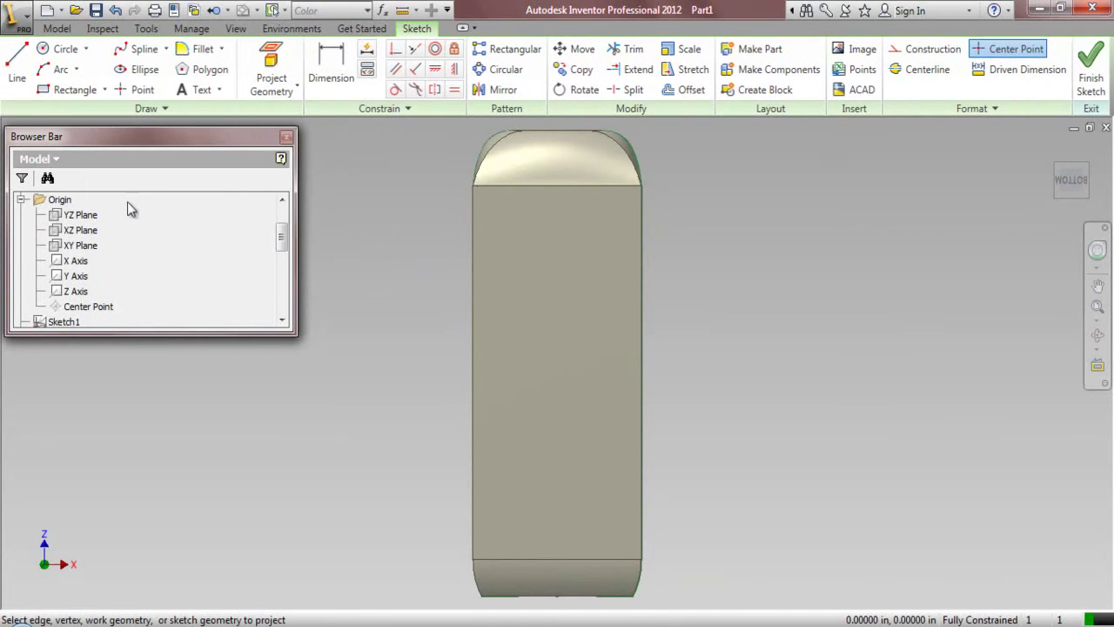
right_click(718, 247)
left_click(672, 247)
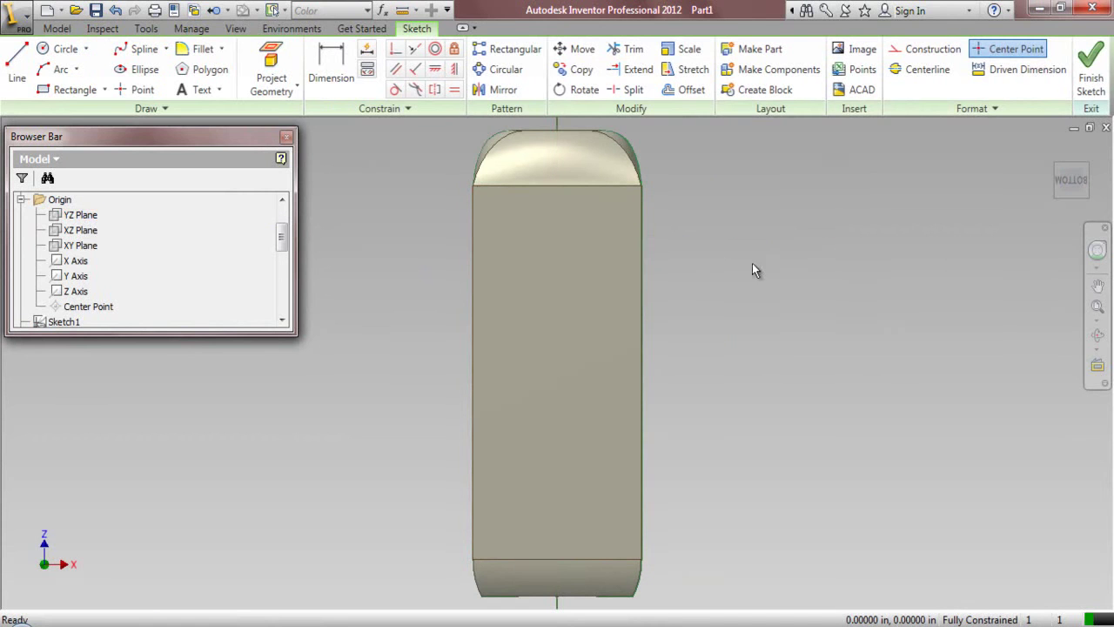
Step: Slice the graphics at the sketch plane and hide everything other than the sketch
right_click(839, 223)
left_click(813, 412)
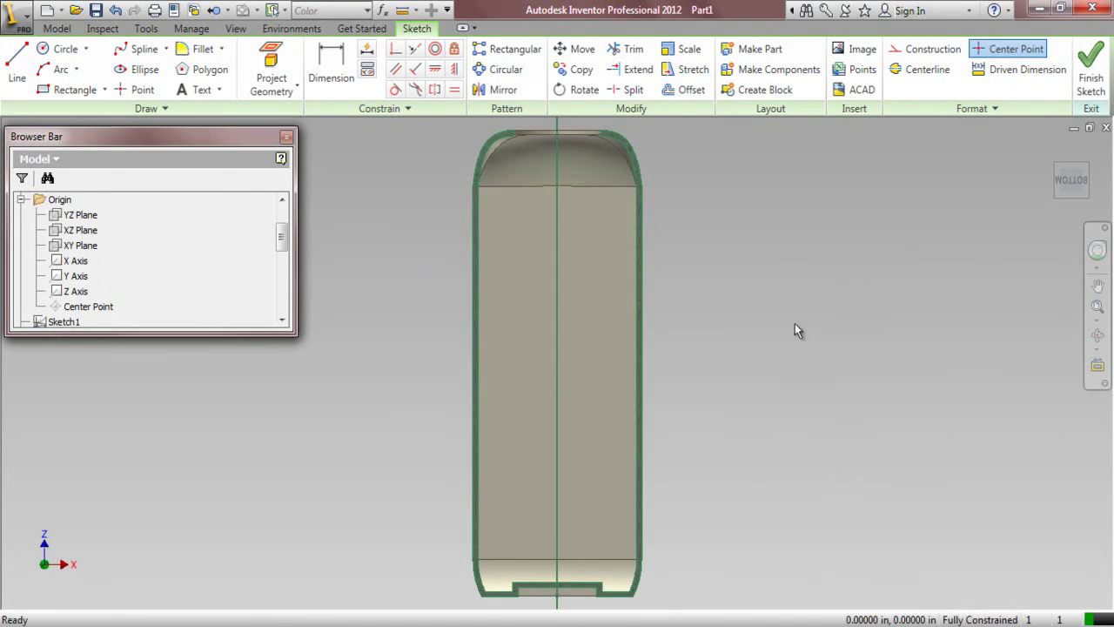
right_click(787, 230)
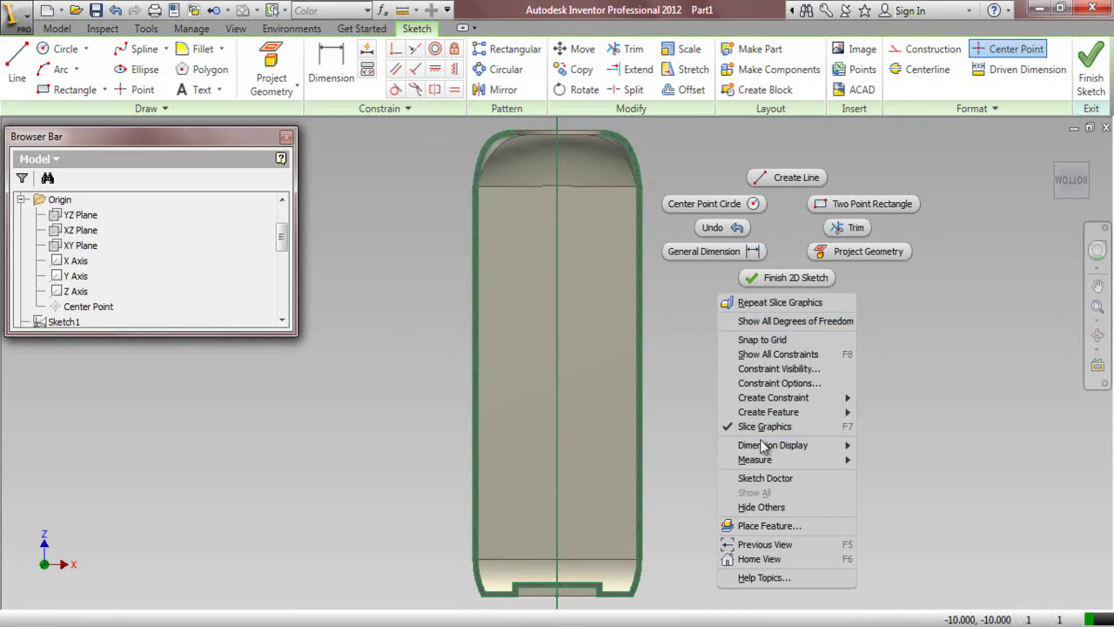
left_click(763, 507)
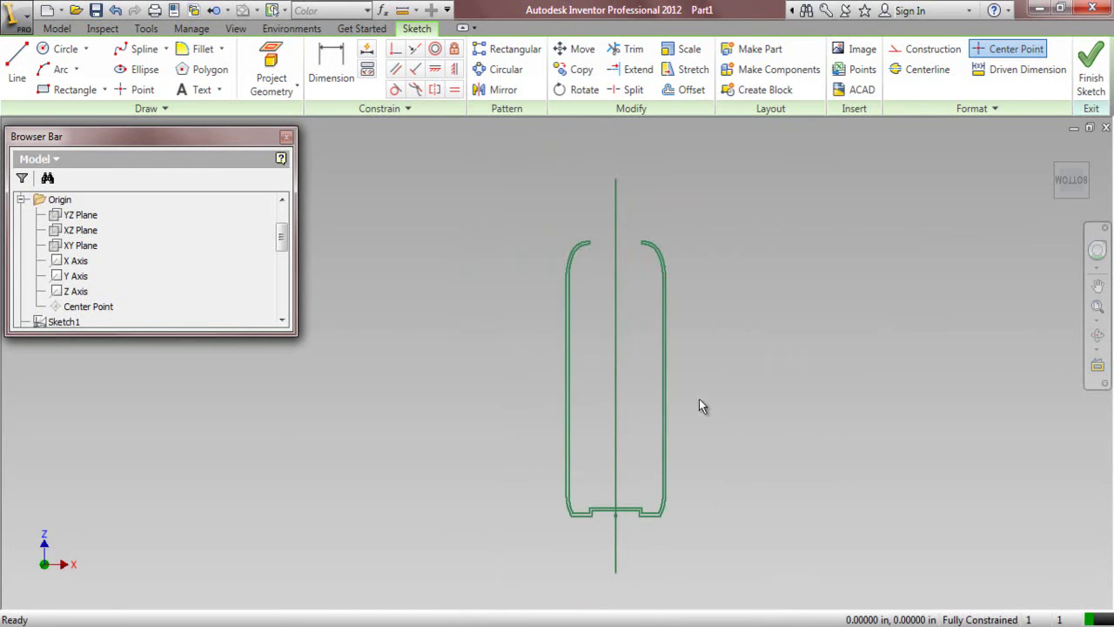
Step: Convert all the projected cut edges and the projected axis to construction geometry
mouse_move(492, 136)
left_mouse_down()
mouse_move(703, 316)
mouse_move(820, 574)
left_mouse_up()
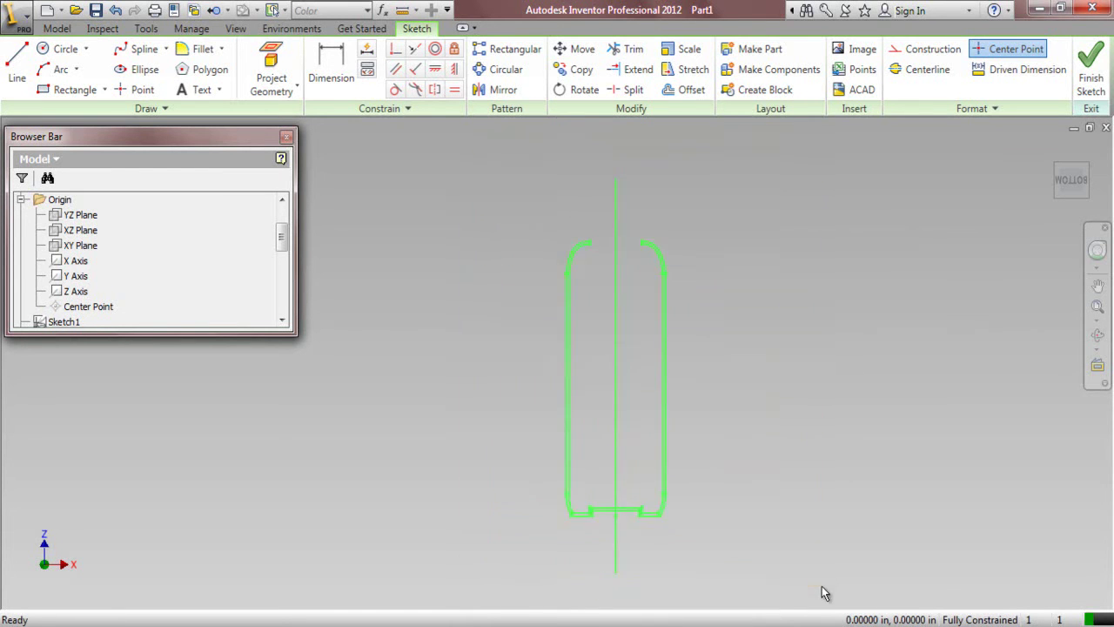
left_click(932, 48)
scroll(630, 187, "up", 3)
scroll(631, 188, "up", 2)
key("Escape")
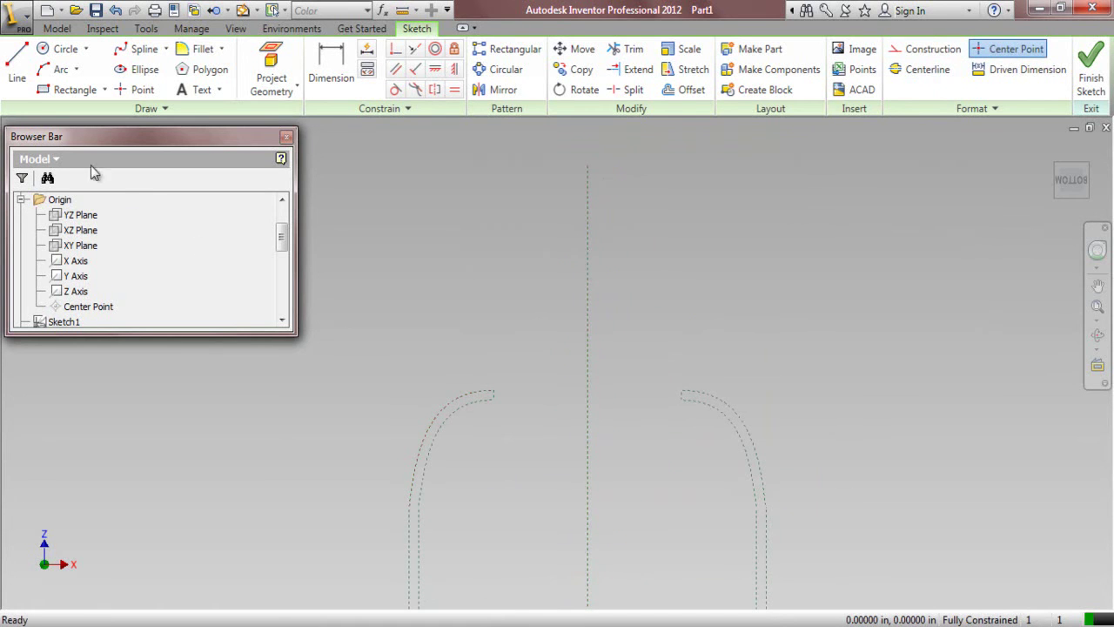
Step: Draw a horizontal line from the upper inner corner of the shoulder's cut edge to the projected central axis
left_click(15, 76)
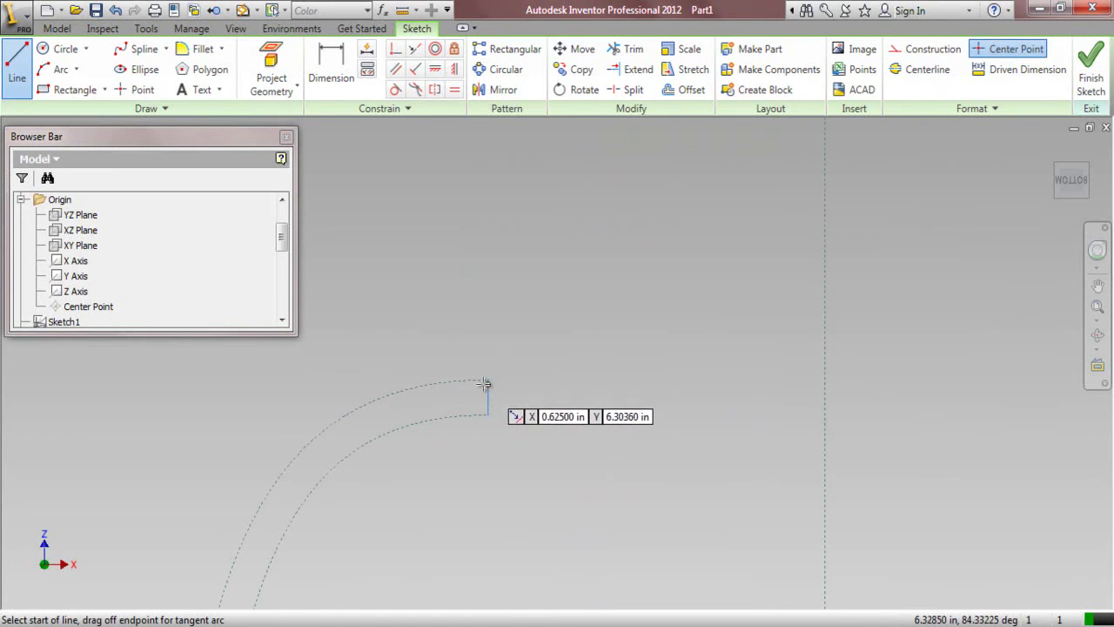
left_click(487, 380)
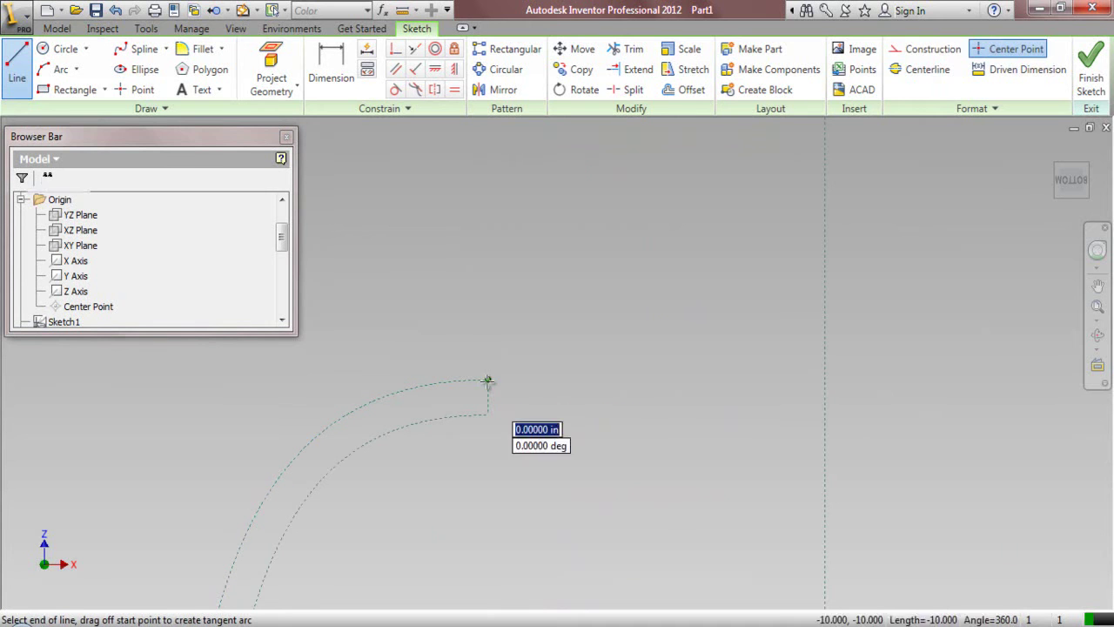
left_click(822, 379)
right_click(565, 286)
left_click(488, 288)
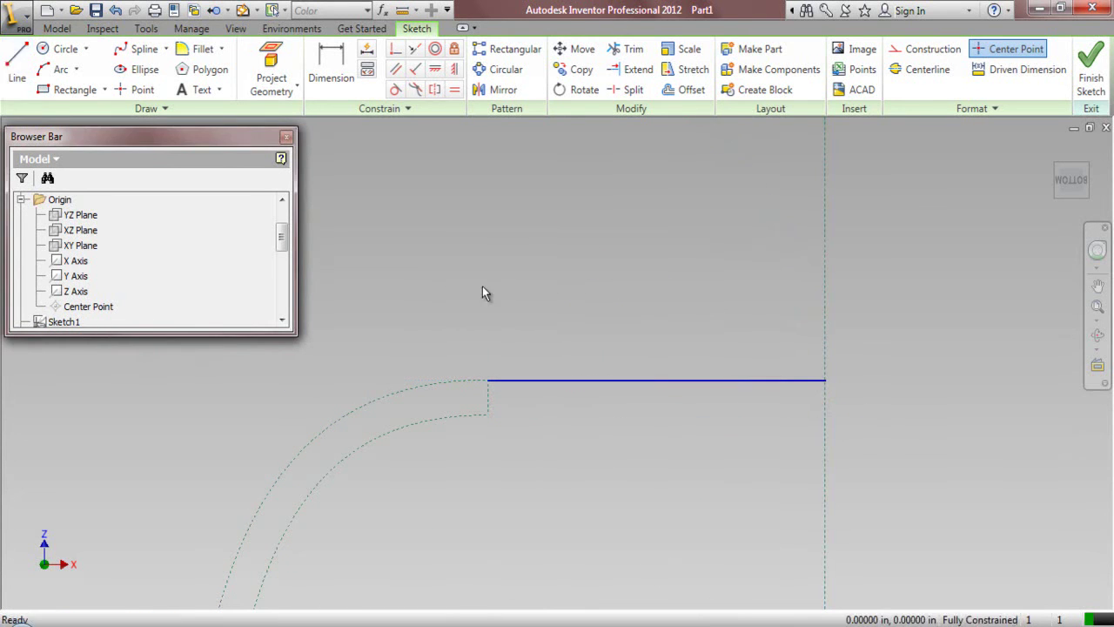
Step: Offset the horizontal line upward by about 0.23 in
left_click(691, 90)
left_click(599, 380)
right_click(590, 277)
left_click(631, 279)
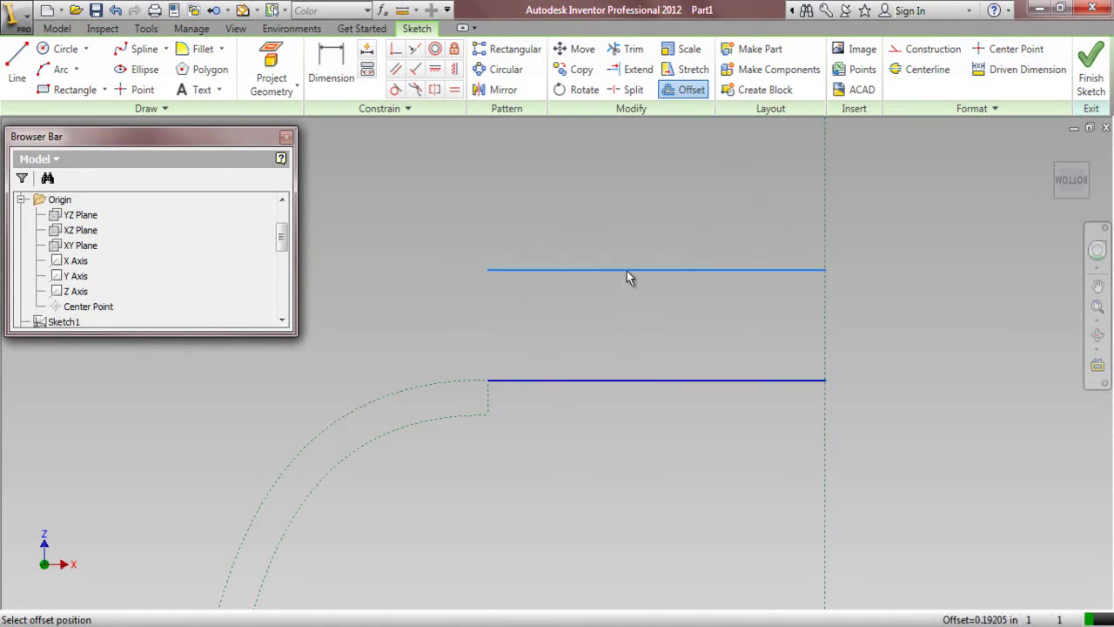
left_click(603, 249)
Step: Dimension the upper offset line's length to .6875 in
left_click(331, 77)
left_click(626, 248)
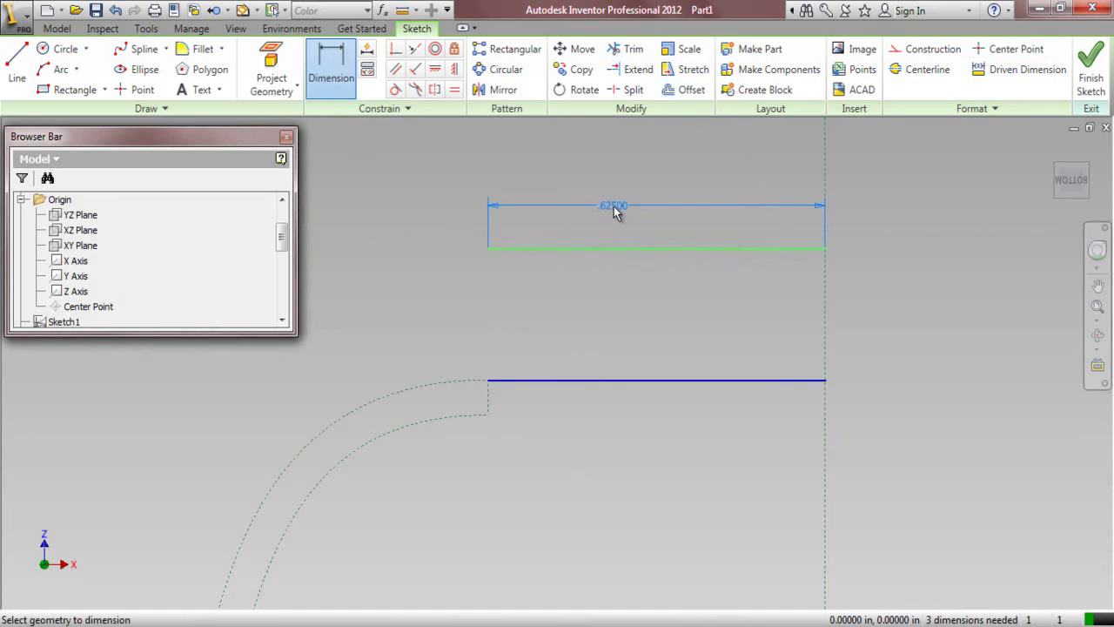
left_click(614, 211)
type(".6875")
key("Return")
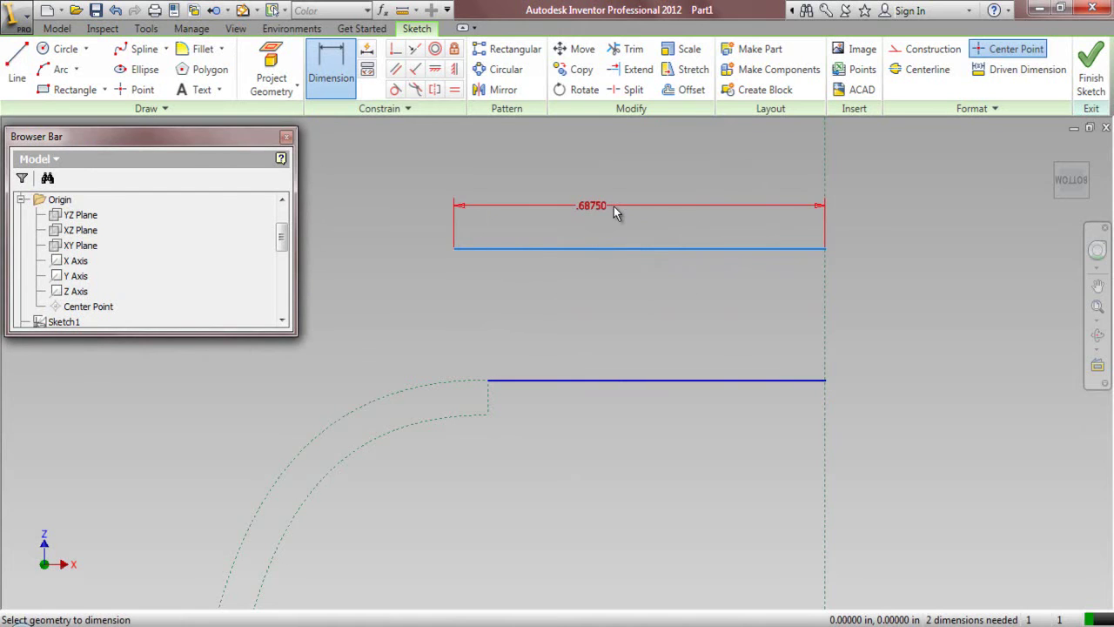
Step: Constrain the upper line's inner endpoint to be coincident with the projected central axis
left_click(395, 48)
left_click(825, 257)
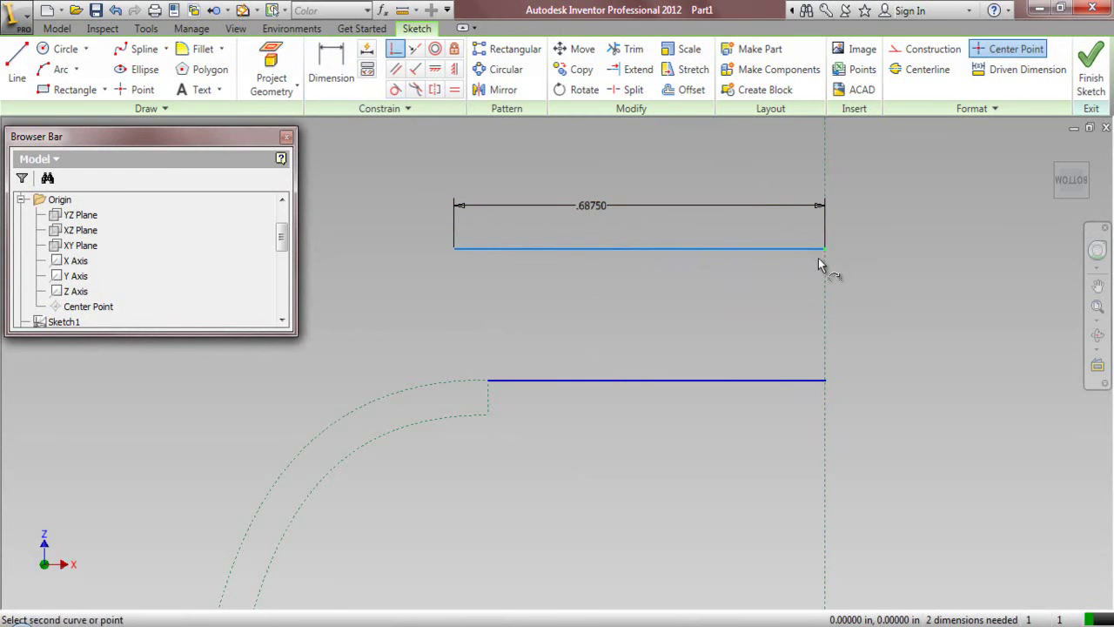
left_click(823, 298)
Step: Dimension the vertical distance between the two horizontal lines to .125 in
left_click(331, 71)
left_click(523, 251)
left_click(547, 381)
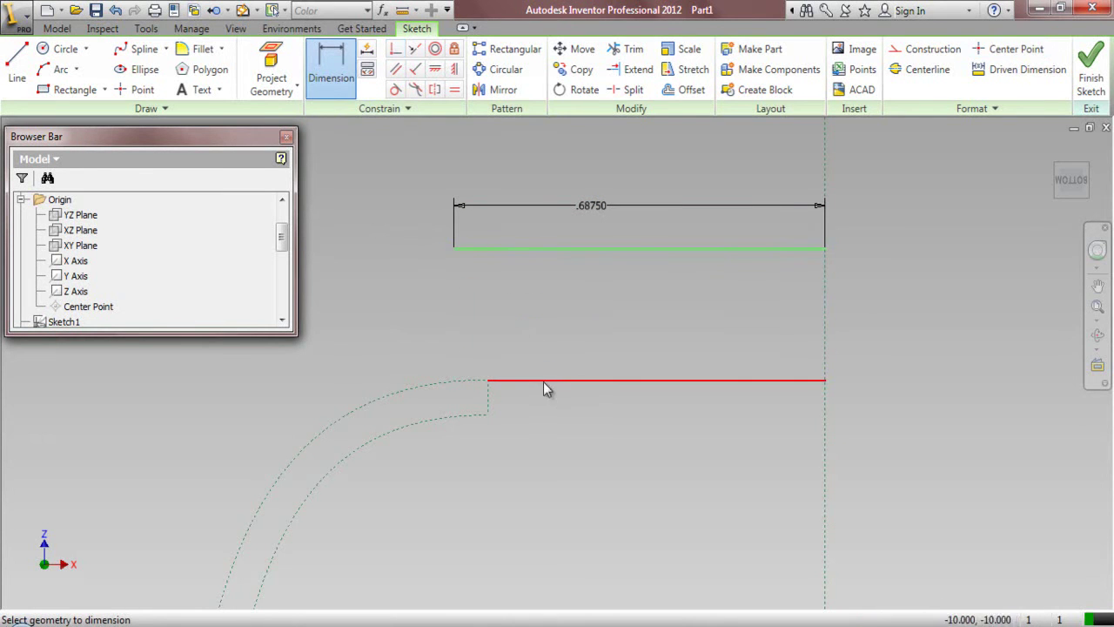
left_click(396, 329)
type(".12")
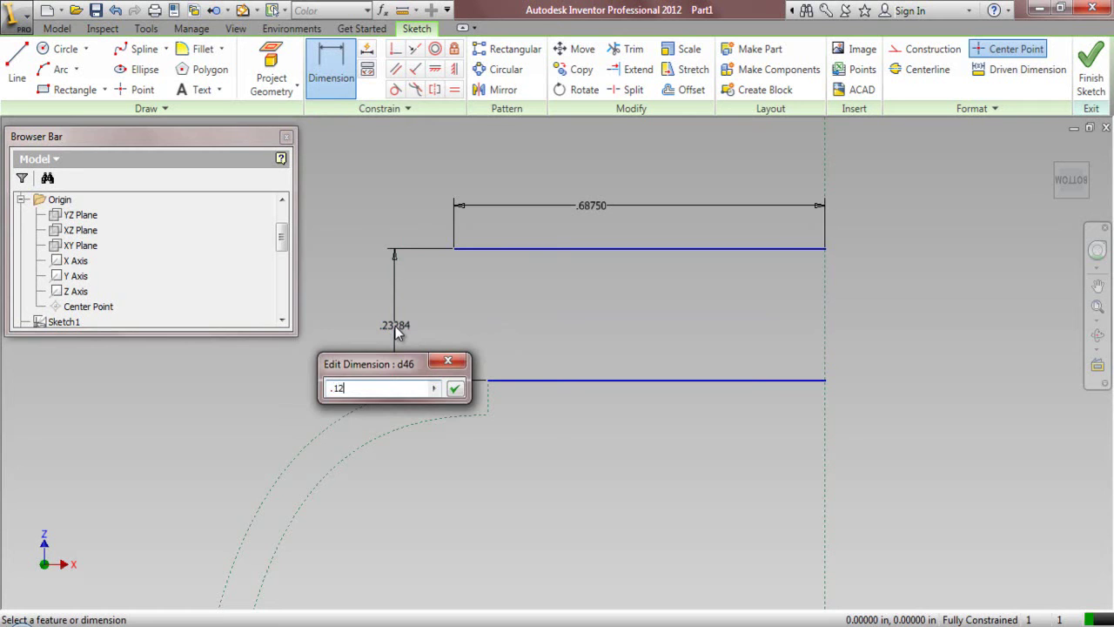
type("5")
key("Return")
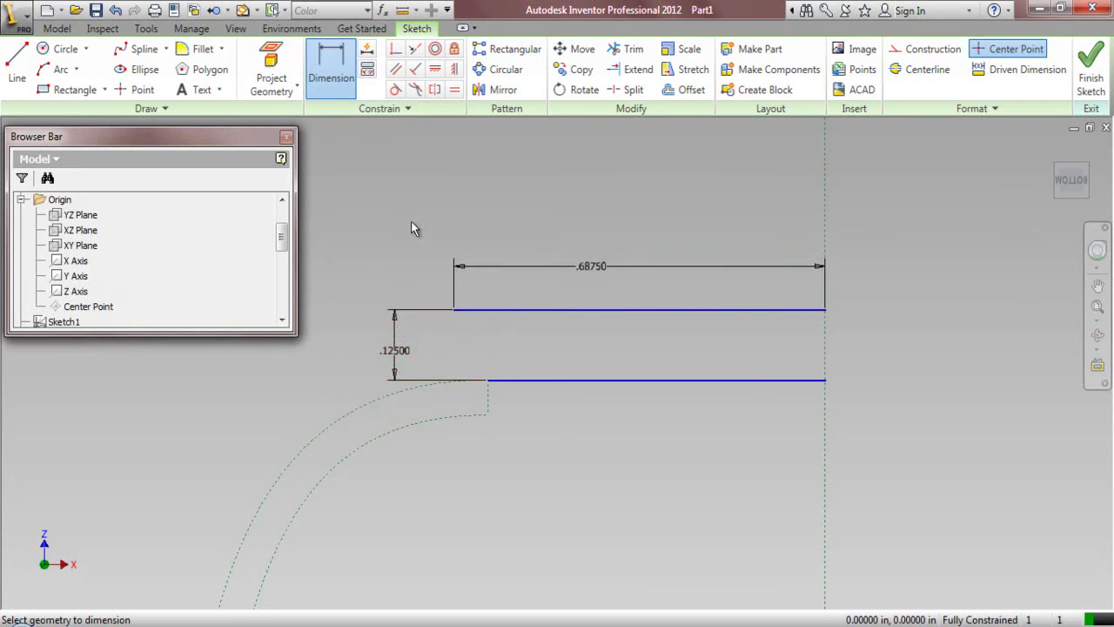
Step: Draw a slanted line connecting the outer endpoints of the two horizontal lines
key("l")
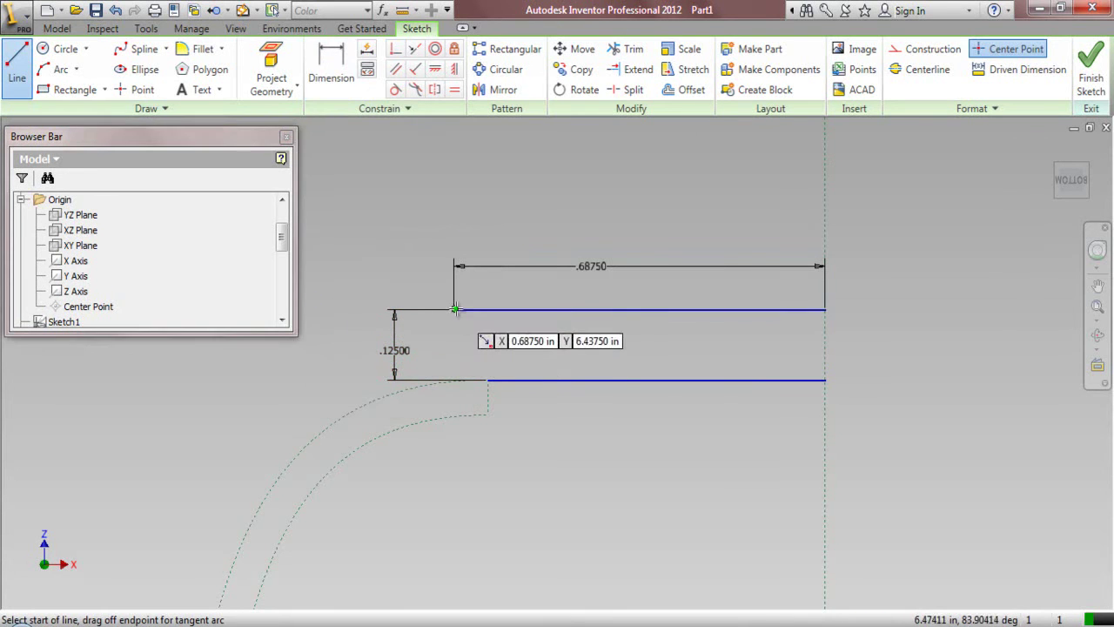
left_click(454, 310)
double_click(487, 379)
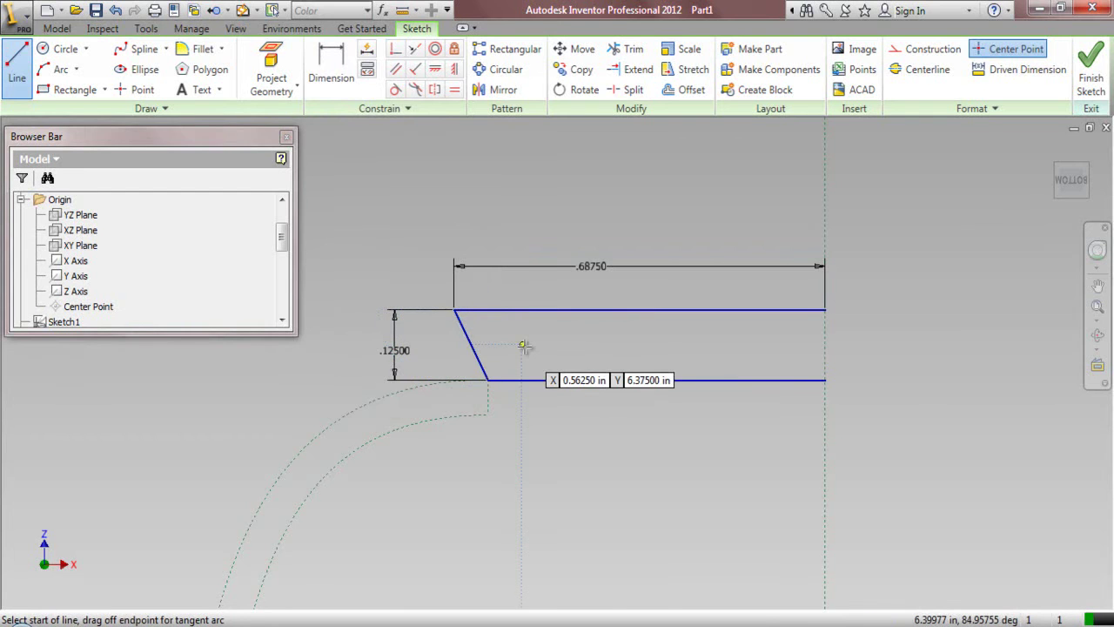
right_click(523, 346)
left_click(470, 351)
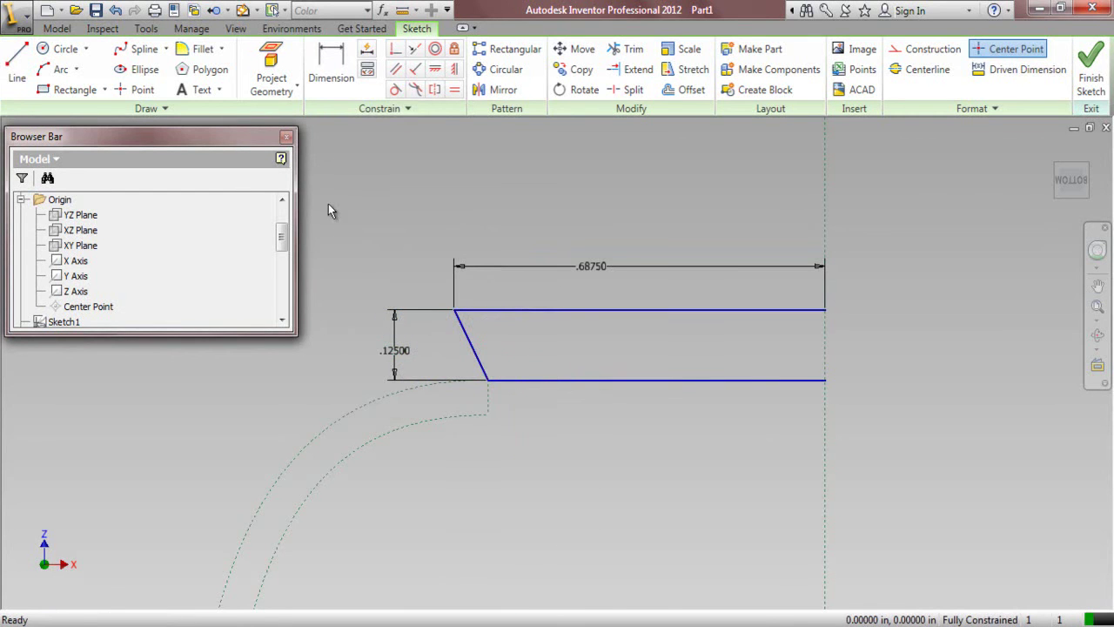
Step: Draw a vertical line .5625 in long upward from the upper horizontal line's outer endpoint
left_click(17, 68)
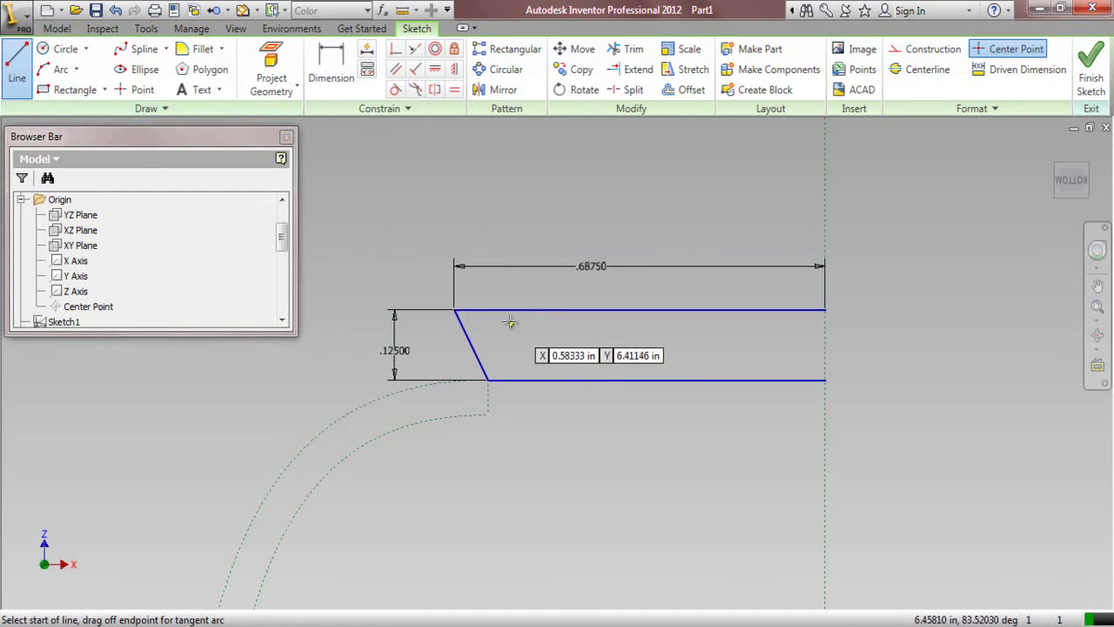
left_click(454, 310)
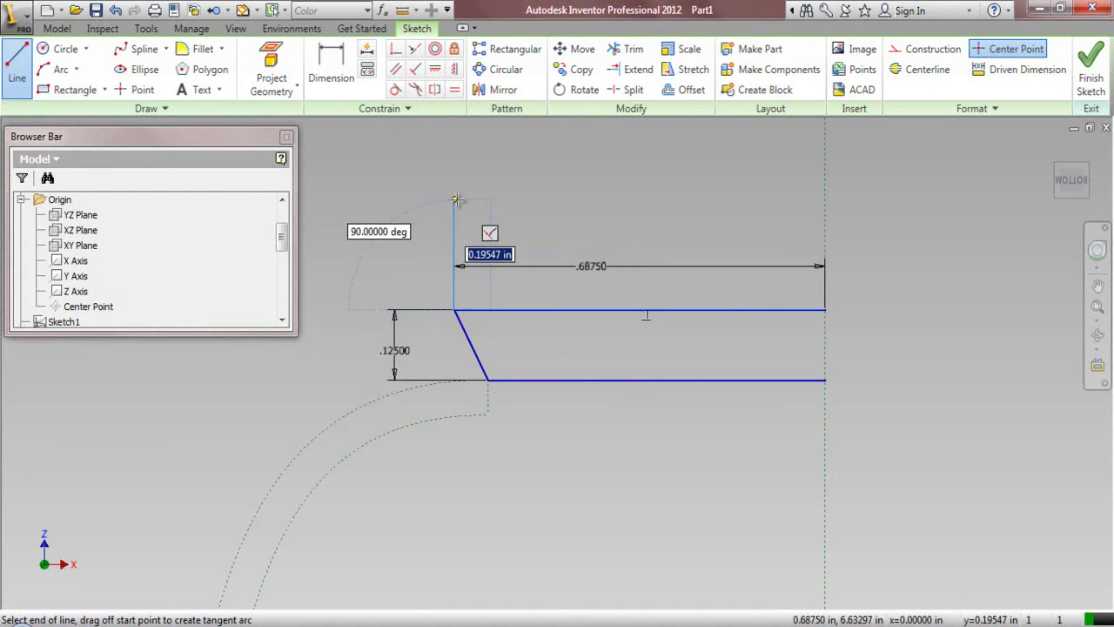
type(".562")
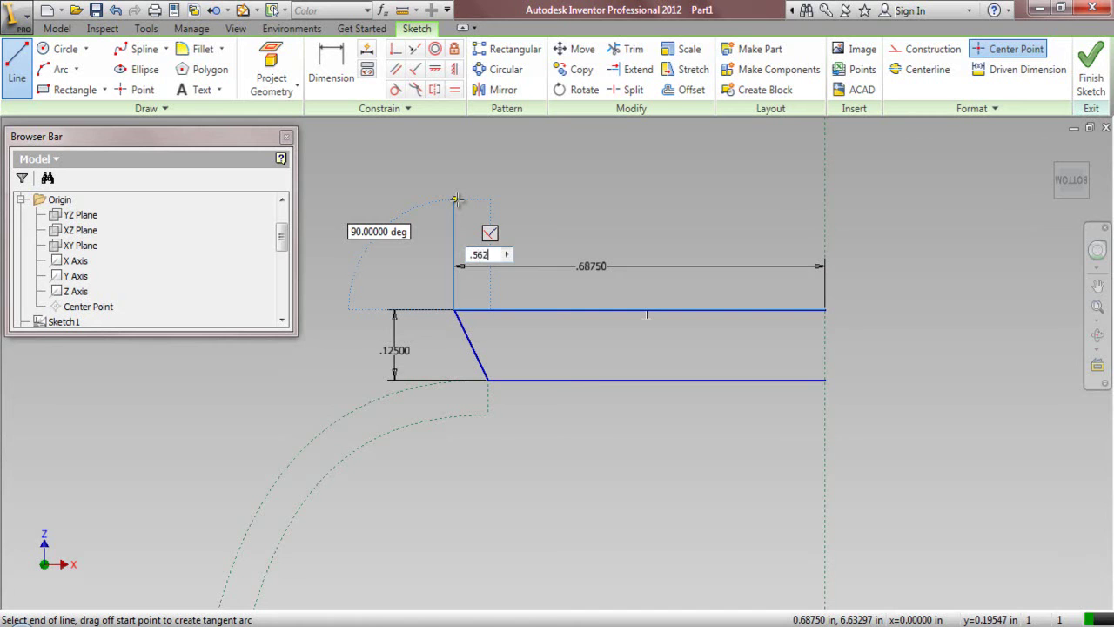
type("5")
key("Return")
scroll(489, 405, "up", 3)
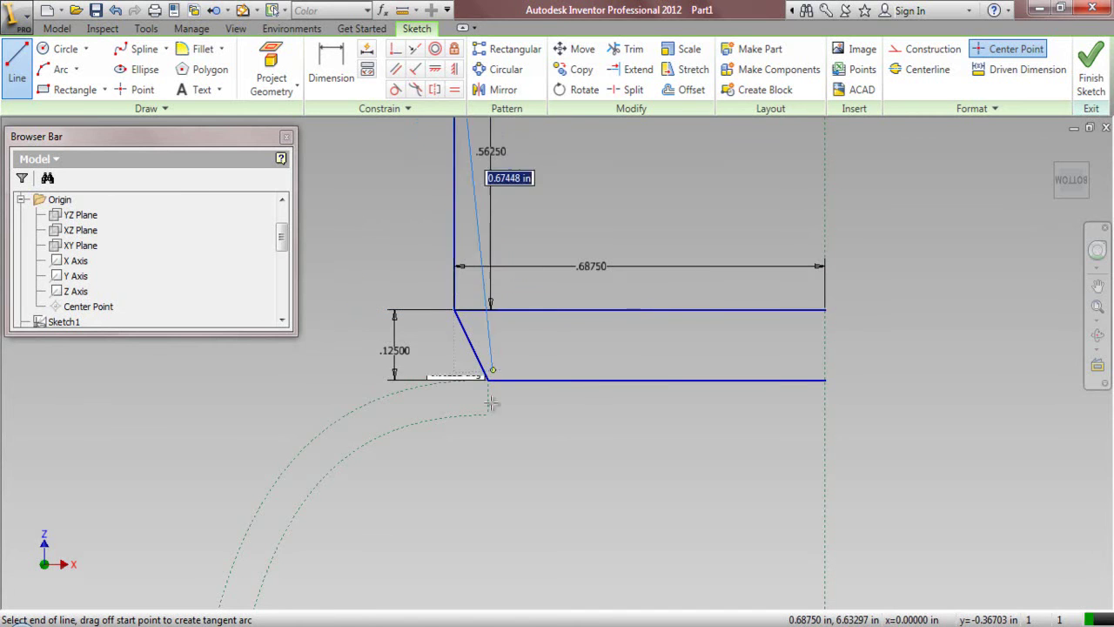
right_click(563, 203)
left_click(509, 205)
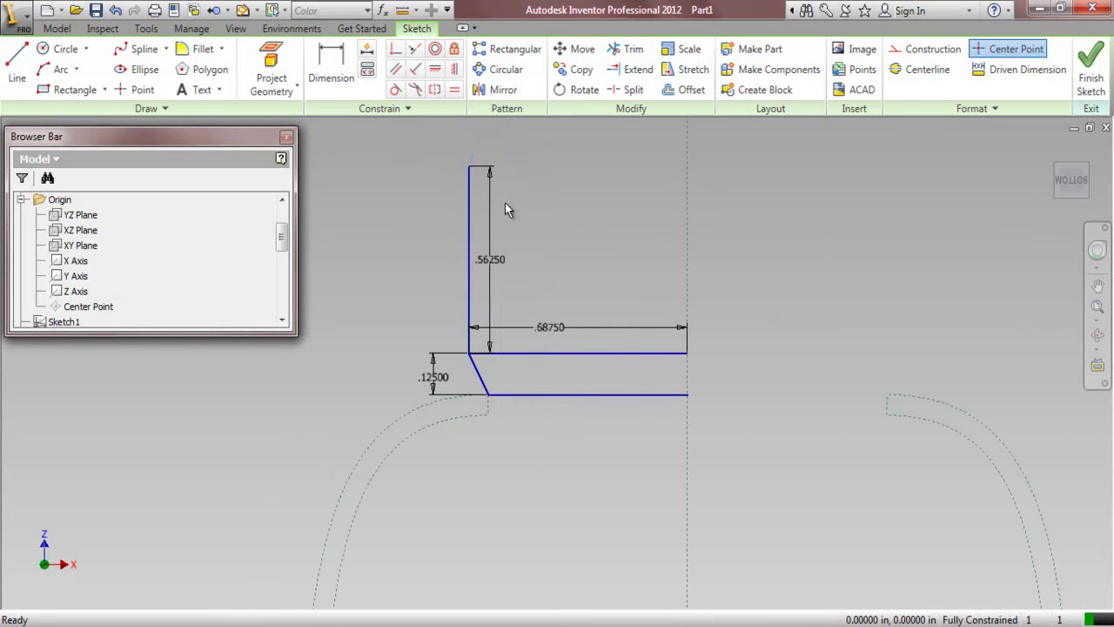
Step: Convert both horizontal lines to construction geometry
left_click(605, 355)
left_click(921, 51)
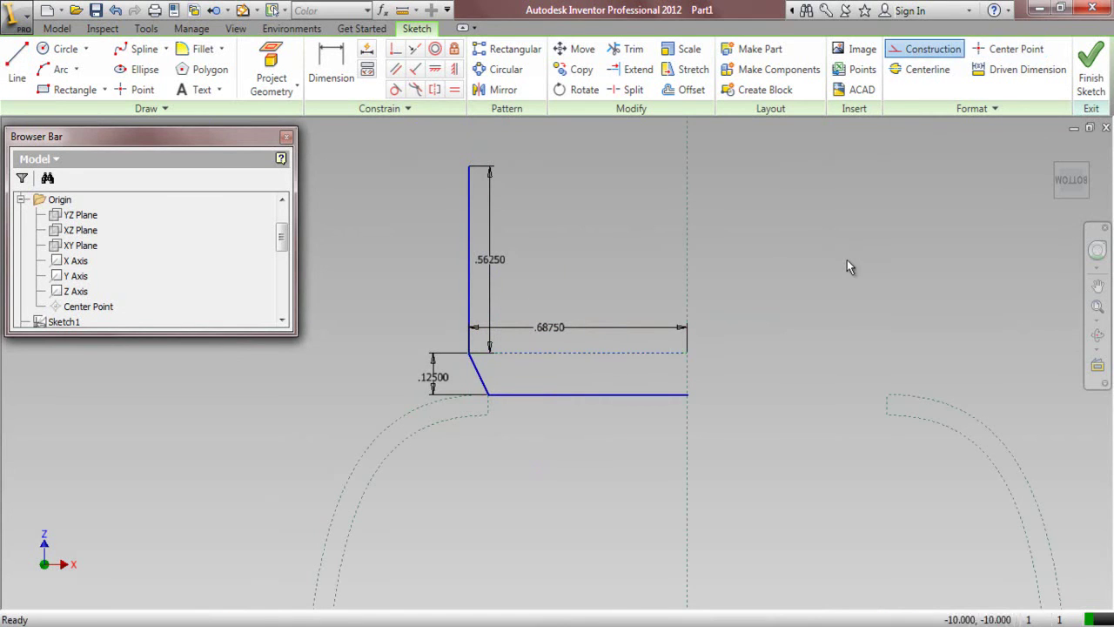
left_click(646, 396)
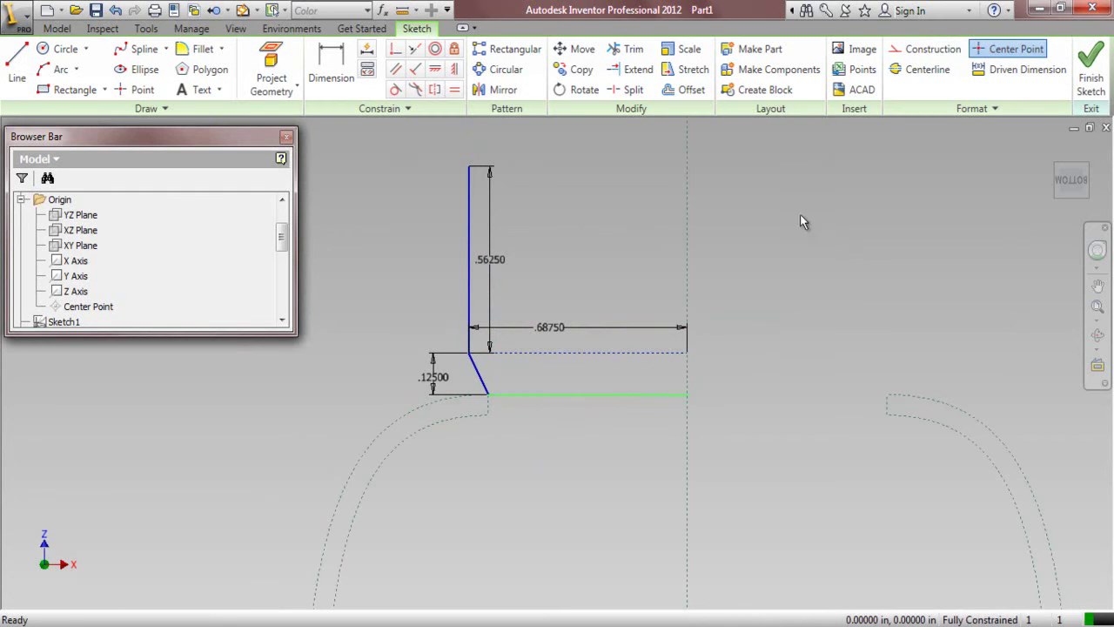
left_click(914, 51)
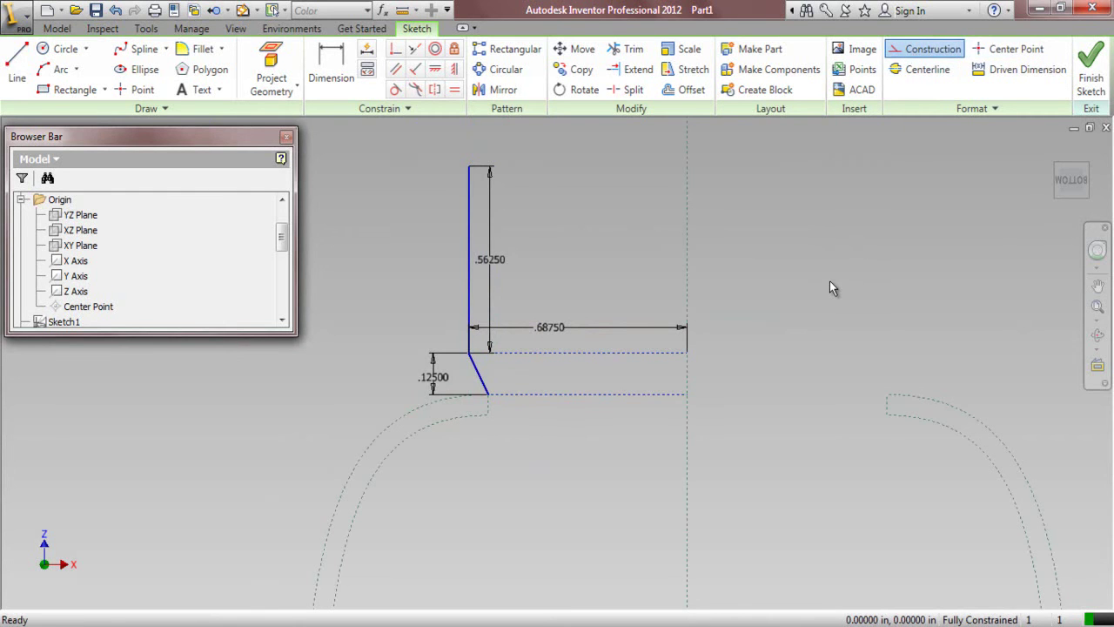
Step: Offset the vertical and slanted neck lines together outward by about 0.13 in
left_click(686, 90)
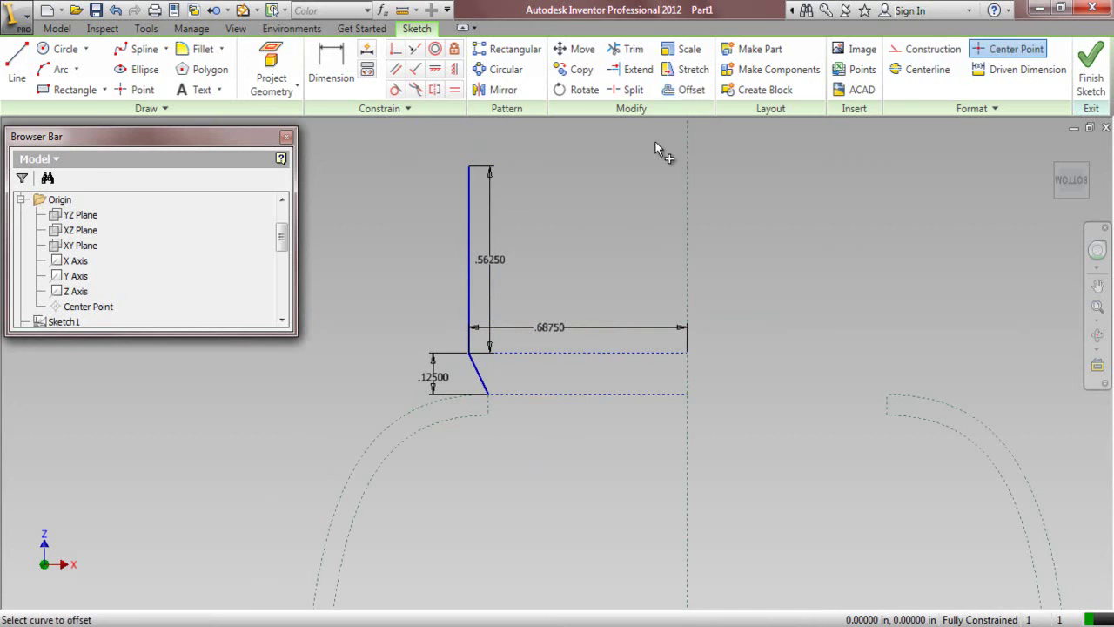
left_click(469, 216)
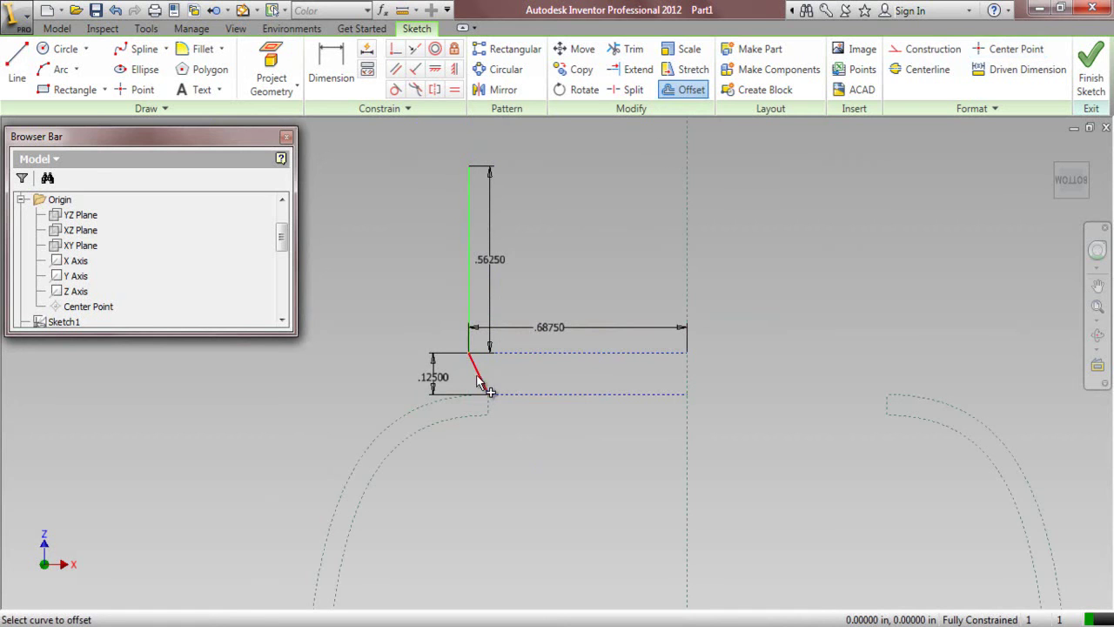
right_click(399, 276)
left_click(462, 276)
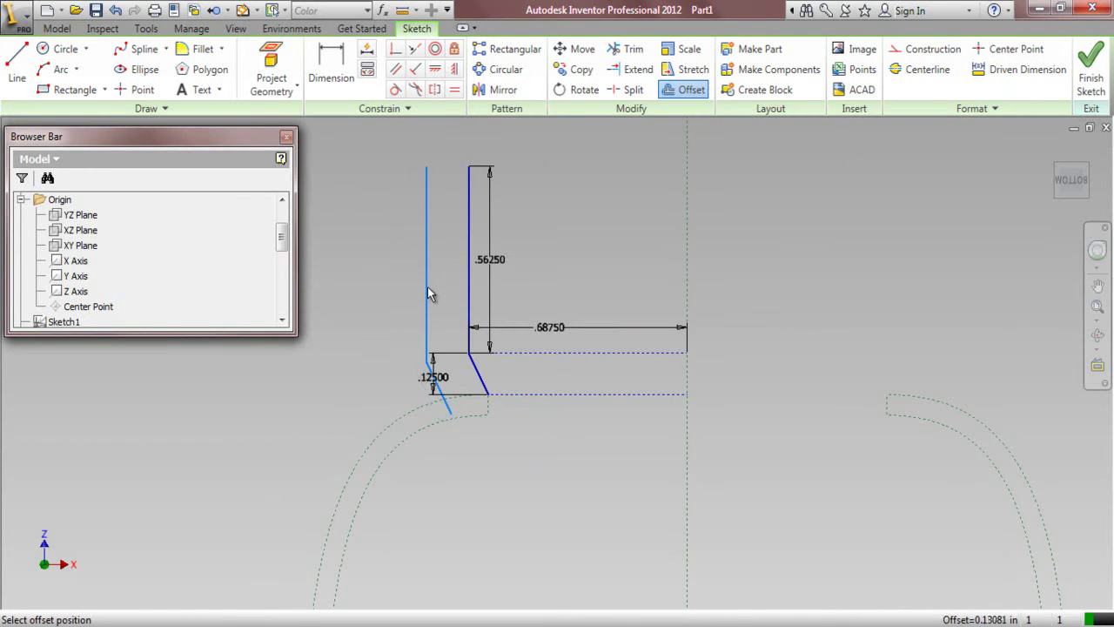
left_click(427, 293)
Step: Dimension the distance between the two vertical neck lines to .0625 in
left_click(333, 83)
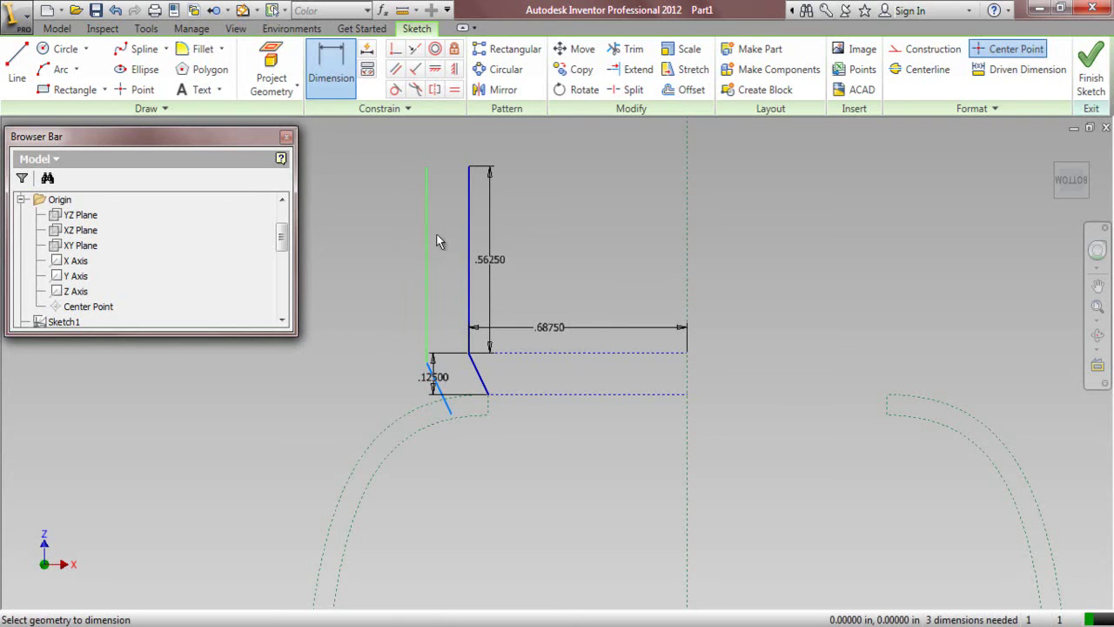
left_click(467, 241)
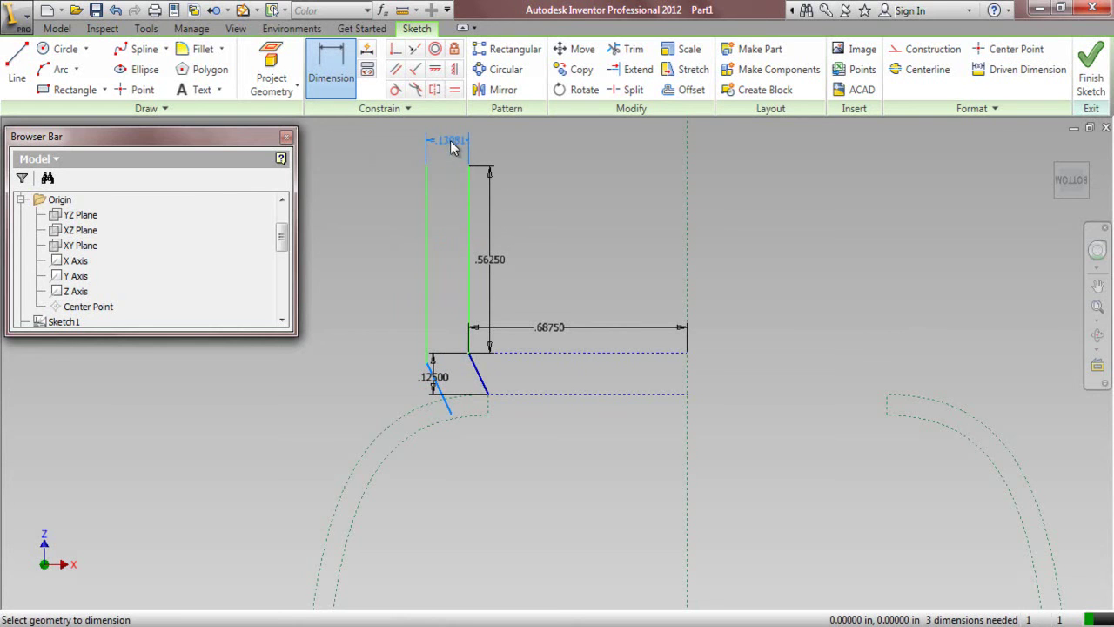
left_click(451, 148)
type(".062")
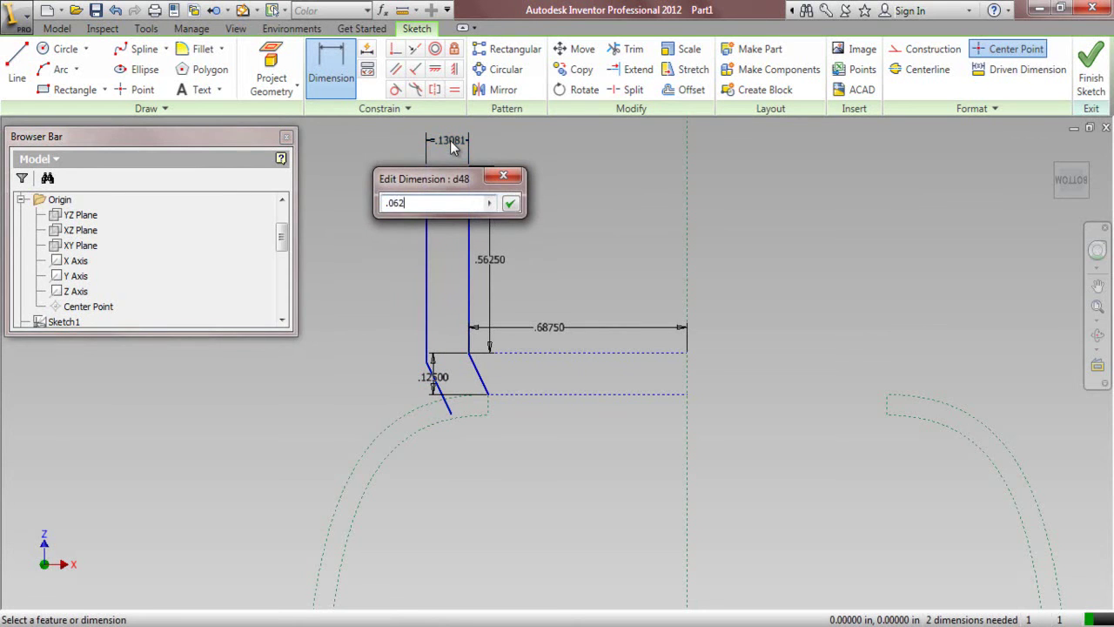
type("5")
key("Return")
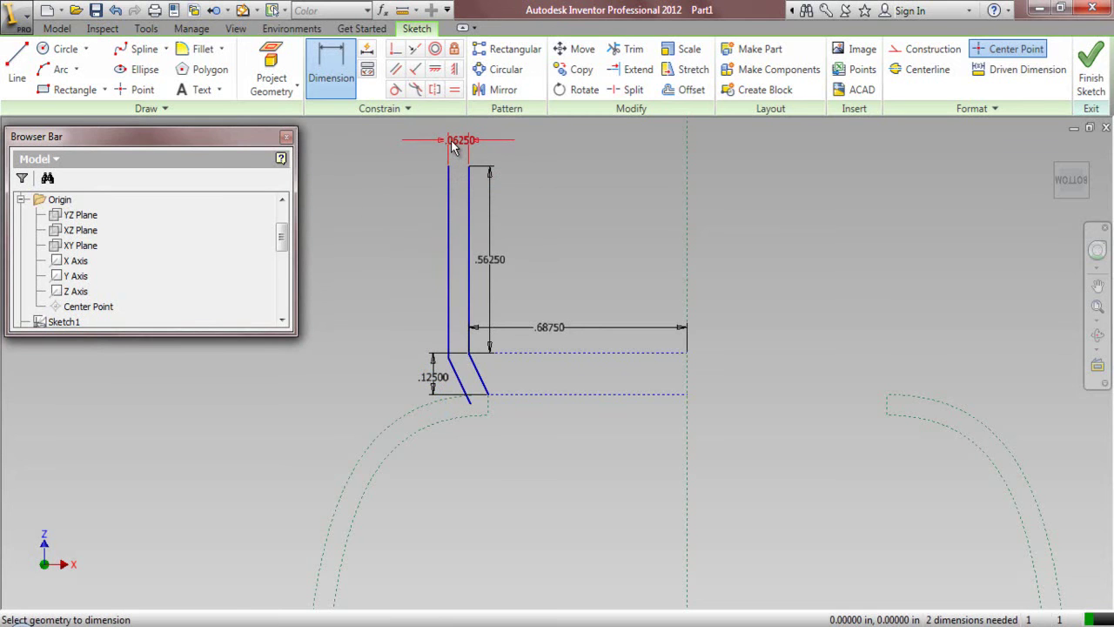
Step: Constrain the outer slanted line's lower endpoint to be coincident with the shoulder's outer projected curve
left_click(394, 48)
scroll(448, 400, "up", 3)
scroll(448, 403, "up", 1)
left_click(490, 406)
left_click(466, 402)
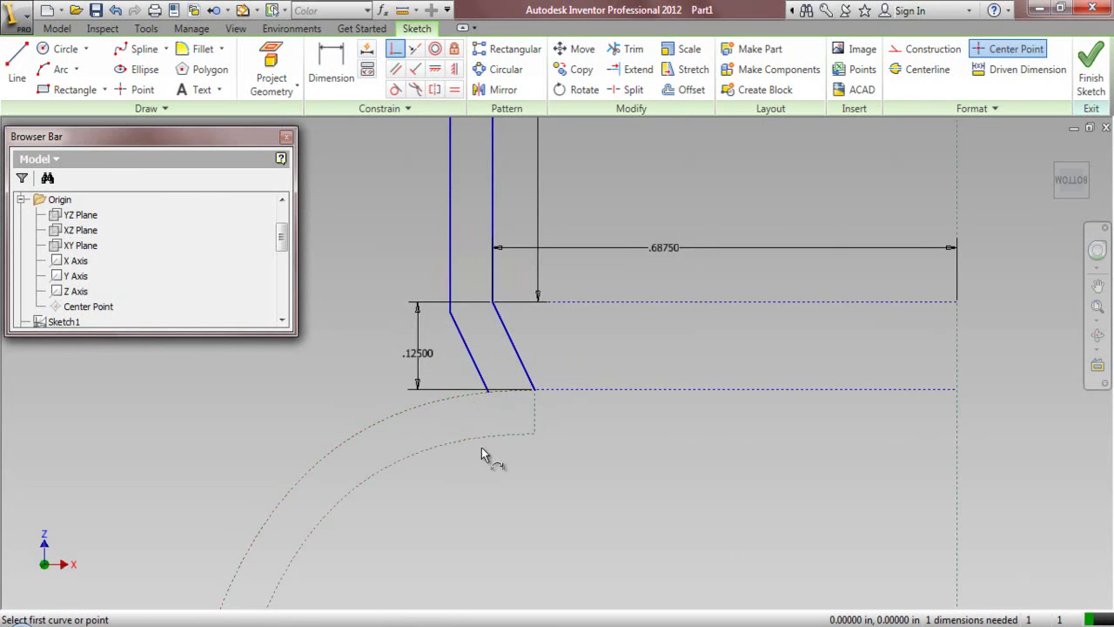
scroll(483, 448, "down", 2)
right_click(400, 237)
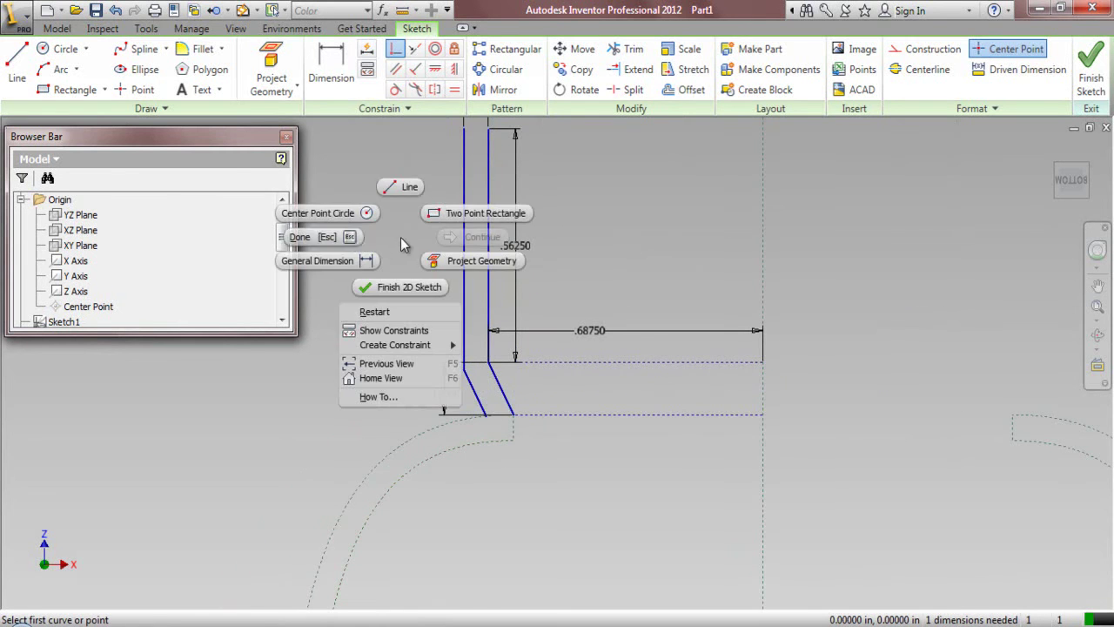
left_click(315, 236)
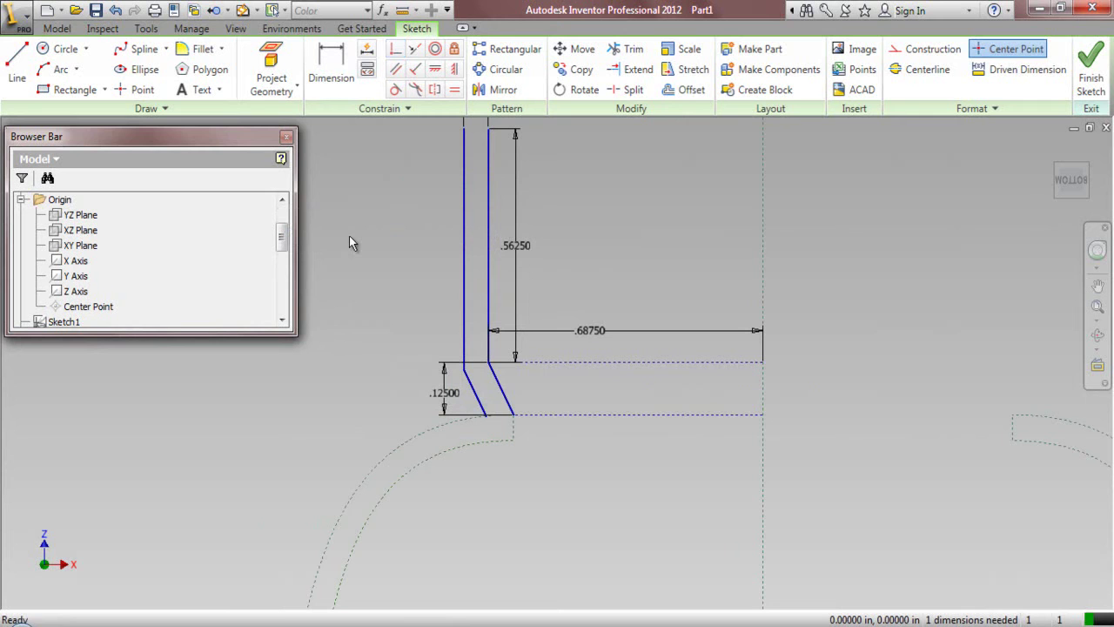
Step: Close the top of the neck profile with a line joining the two vertical lines' upper endpoints
left_click(17, 69)
left_click(467, 129)
double_click(487, 129)
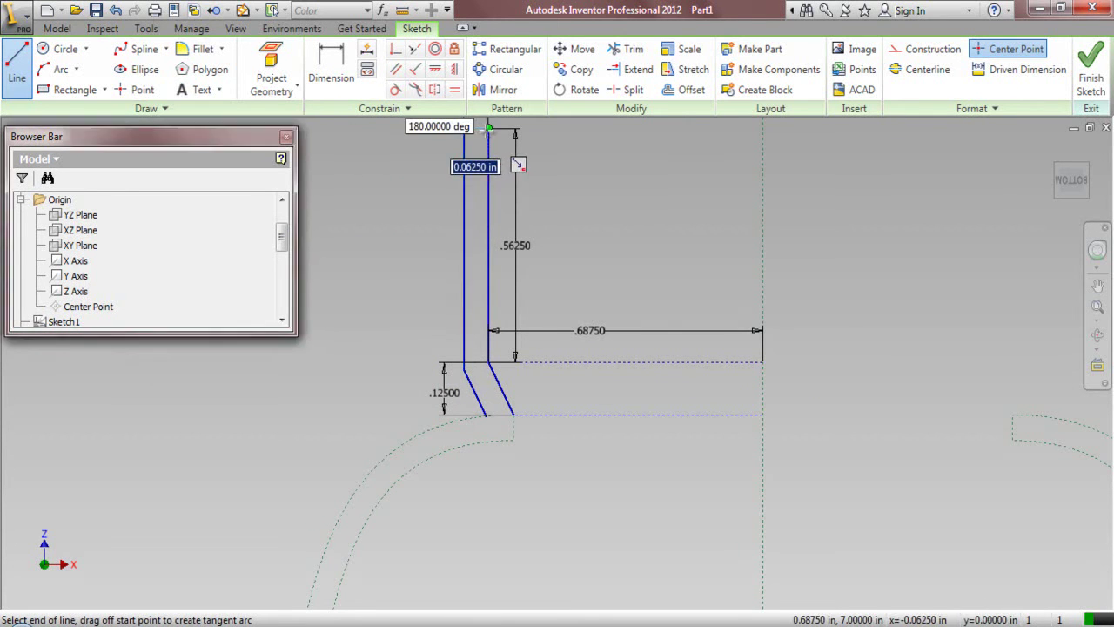
right_click(362, 282)
left_click(317, 292)
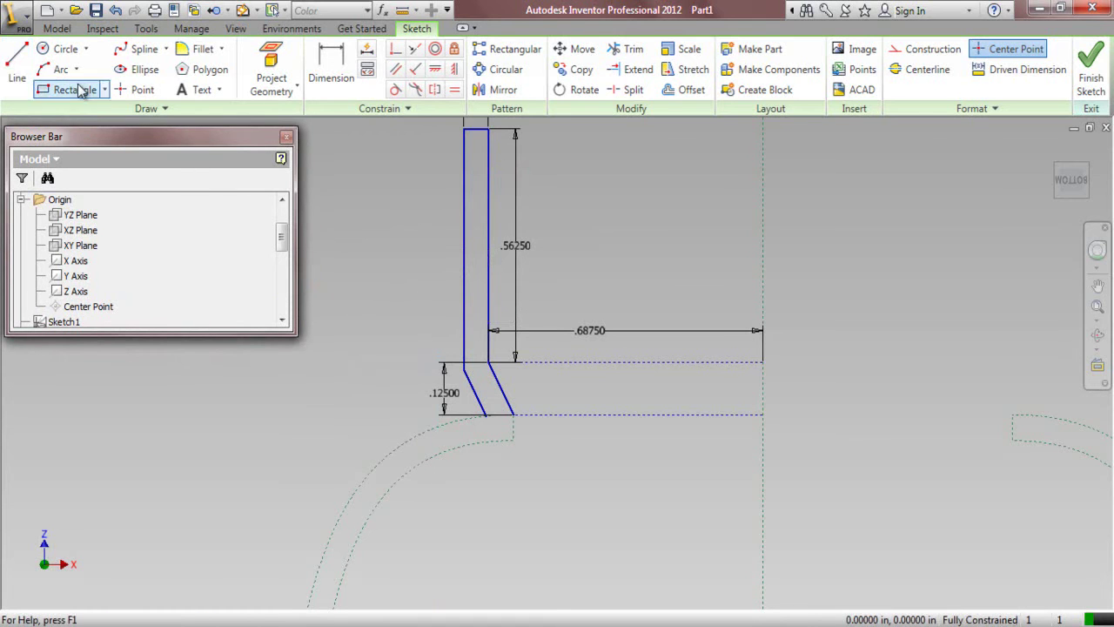
Step: Draw a three-point arc joining the lower endpoints of the two slanted neck lines
left_click(54, 72)
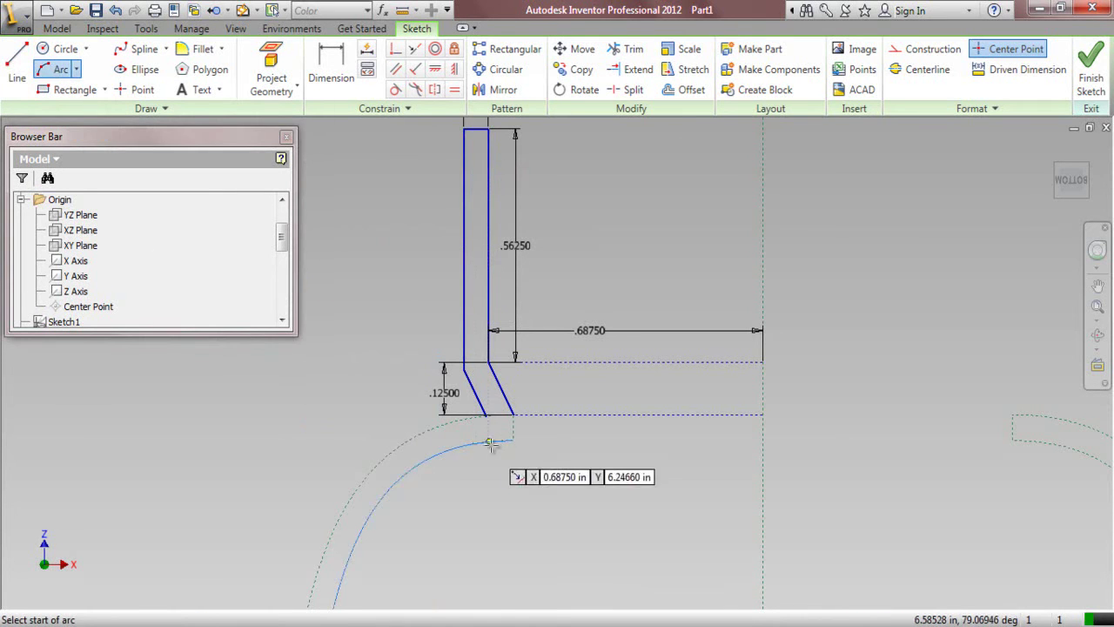
scroll(493, 418, "up", 5)
left_click(440, 398)
left_click(627, 390)
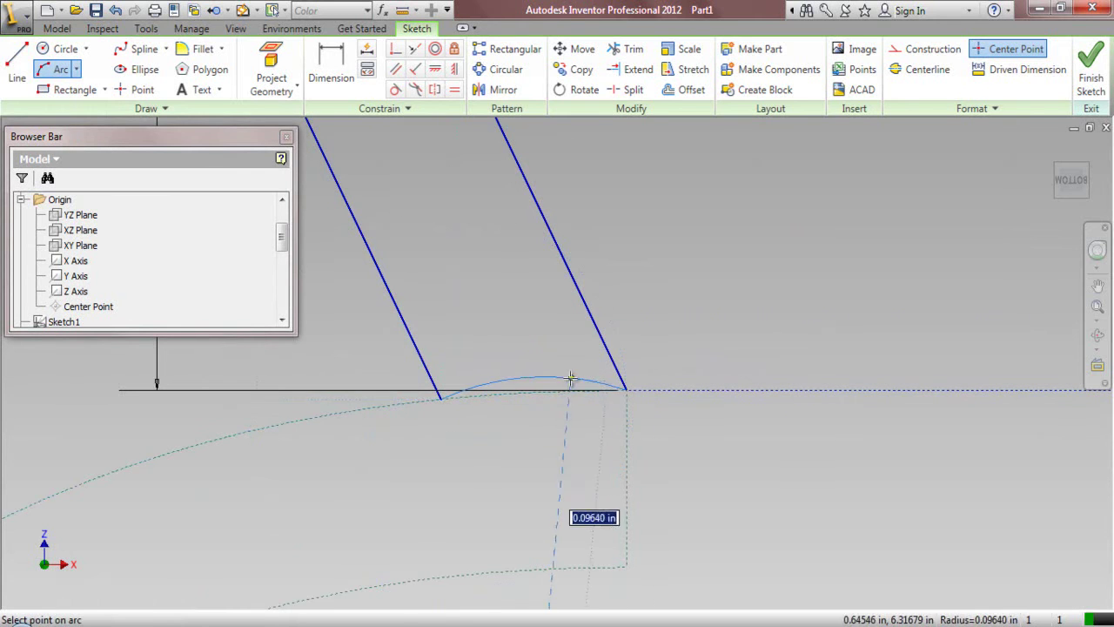
left_click(550, 381)
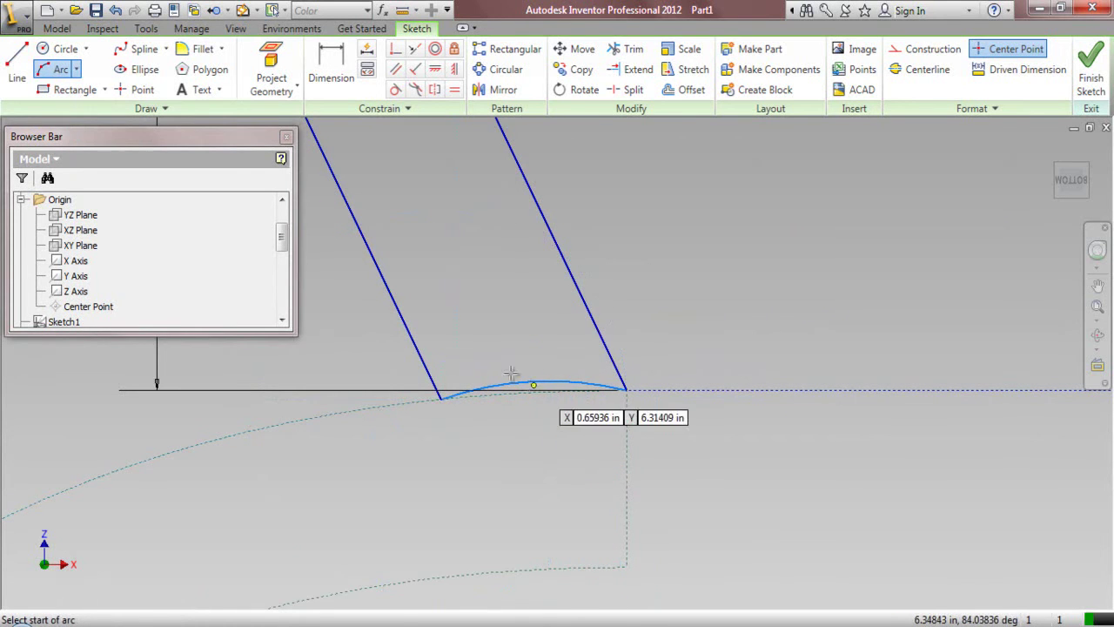
right_click(439, 261)
left_click(389, 252)
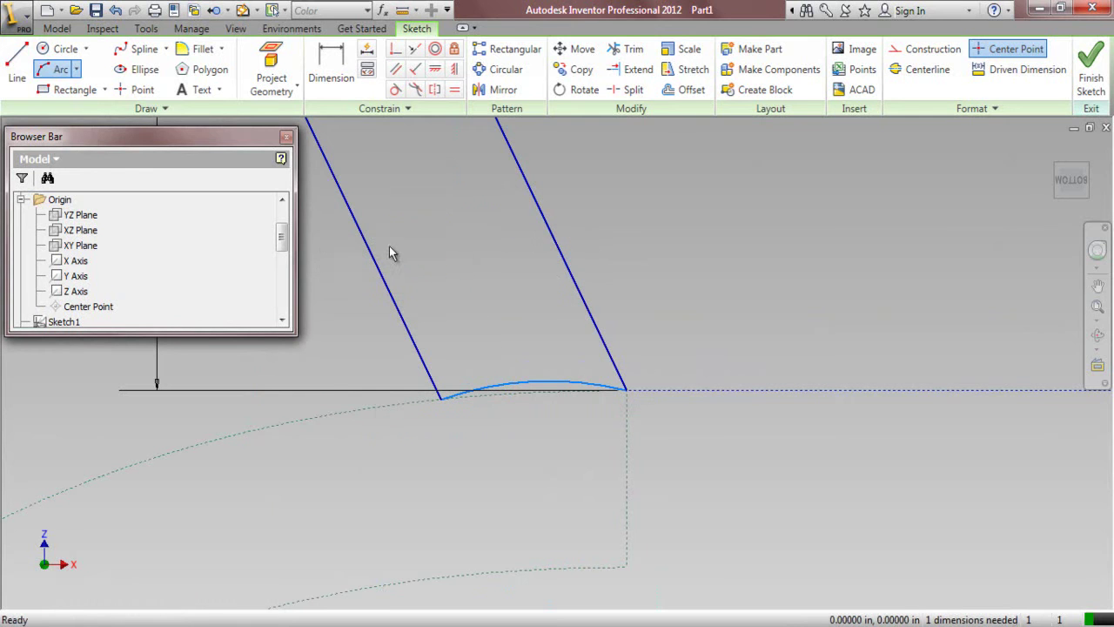
Step: Constrain the new arc to be coincident with the shoulder's outer projected curve
left_click(396, 51)
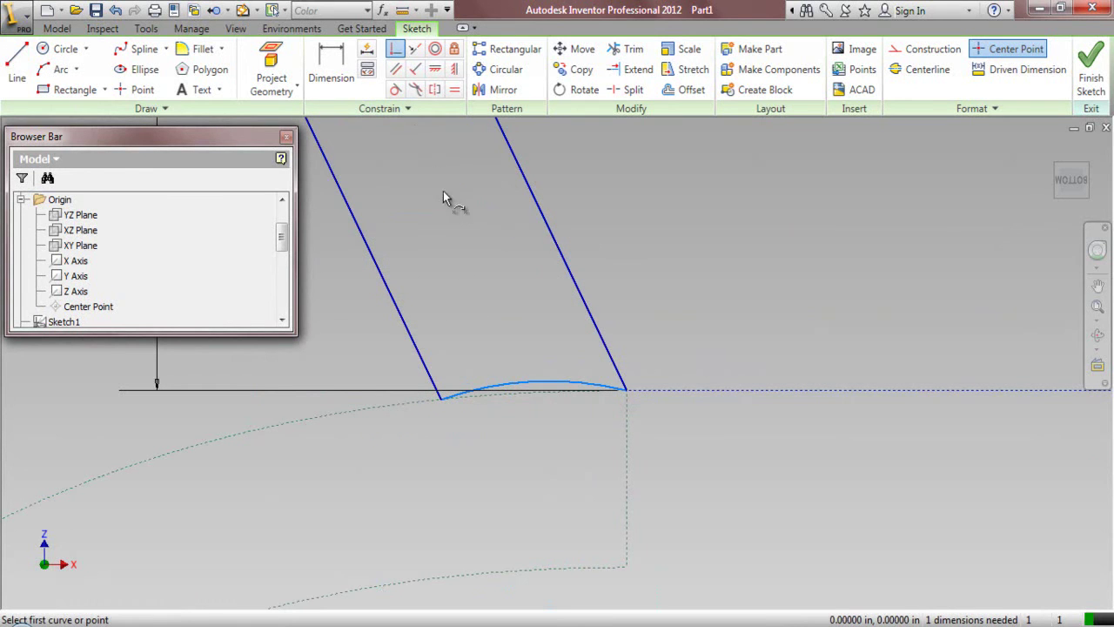
left_click(534, 388)
left_click(519, 391)
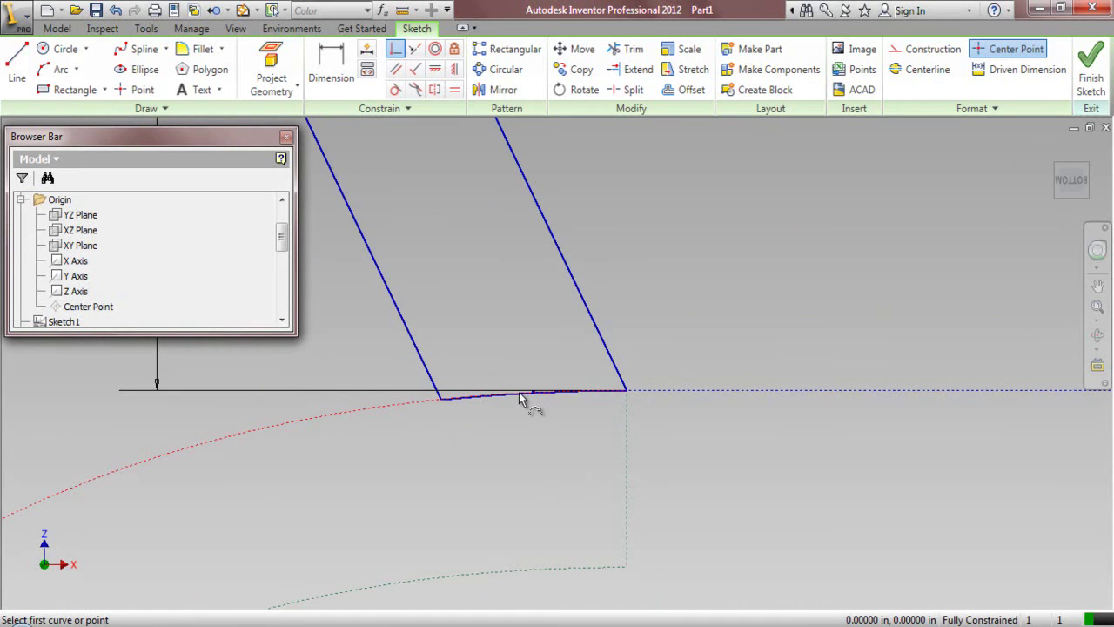
right_click(697, 286)
left_click(631, 287)
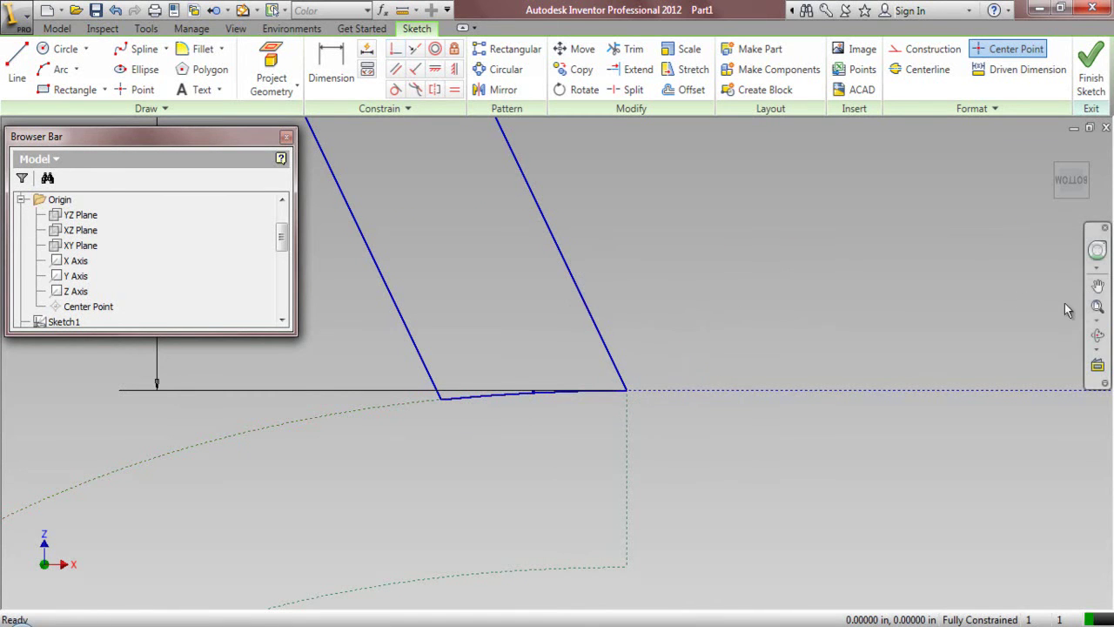
Step: Show all hidden model geometry while the neck sketch stays open
key("Home")
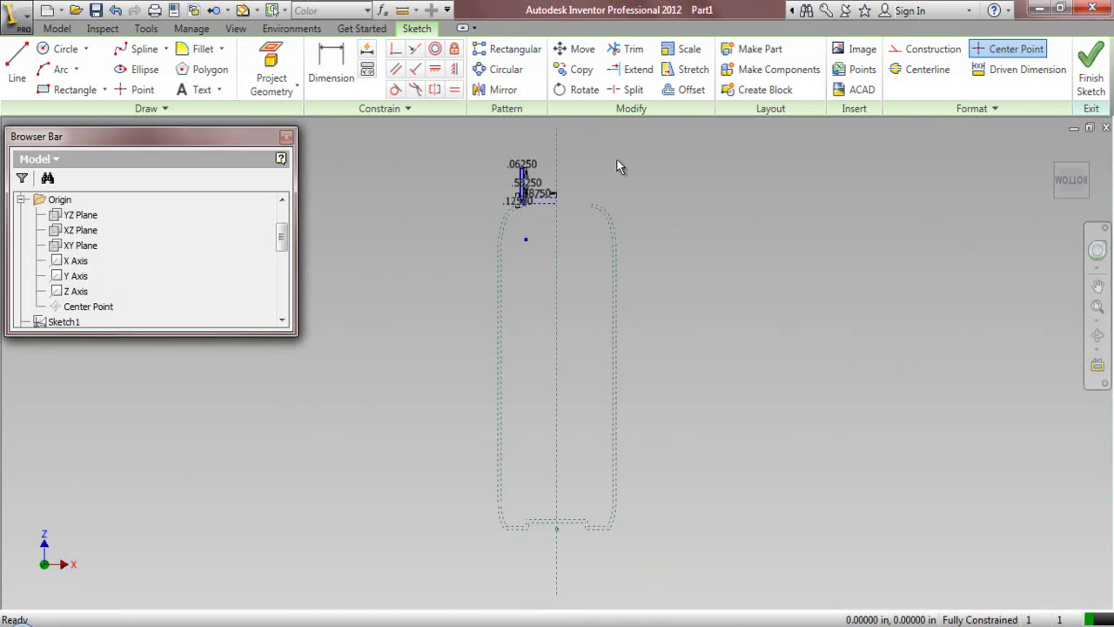
right_click(795, 204)
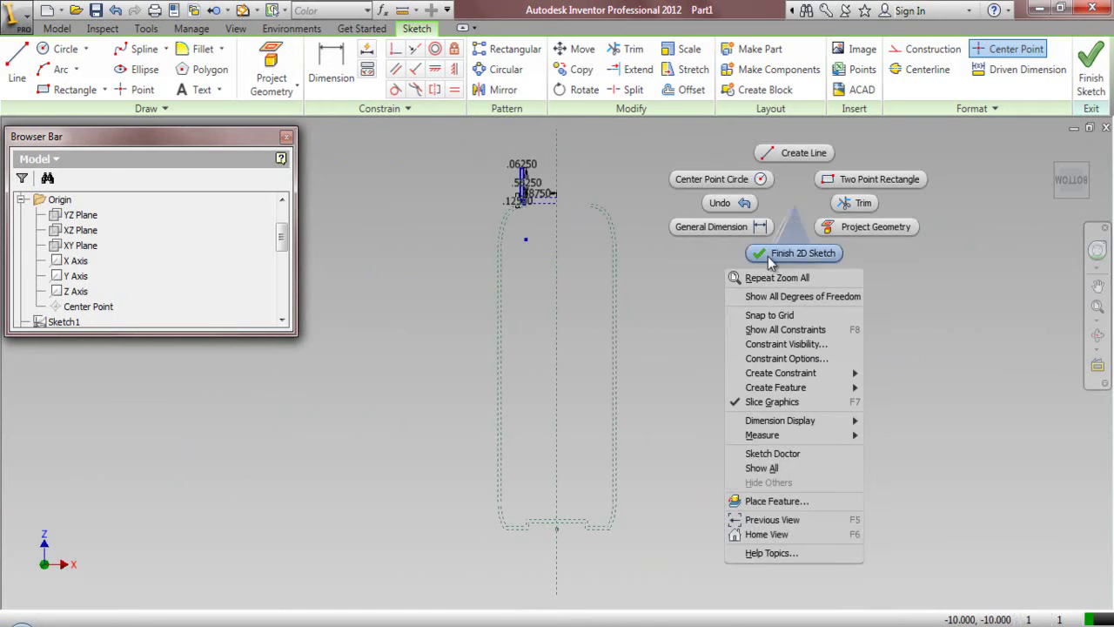
left_click(768, 469)
scroll(539, 147, "up", 5)
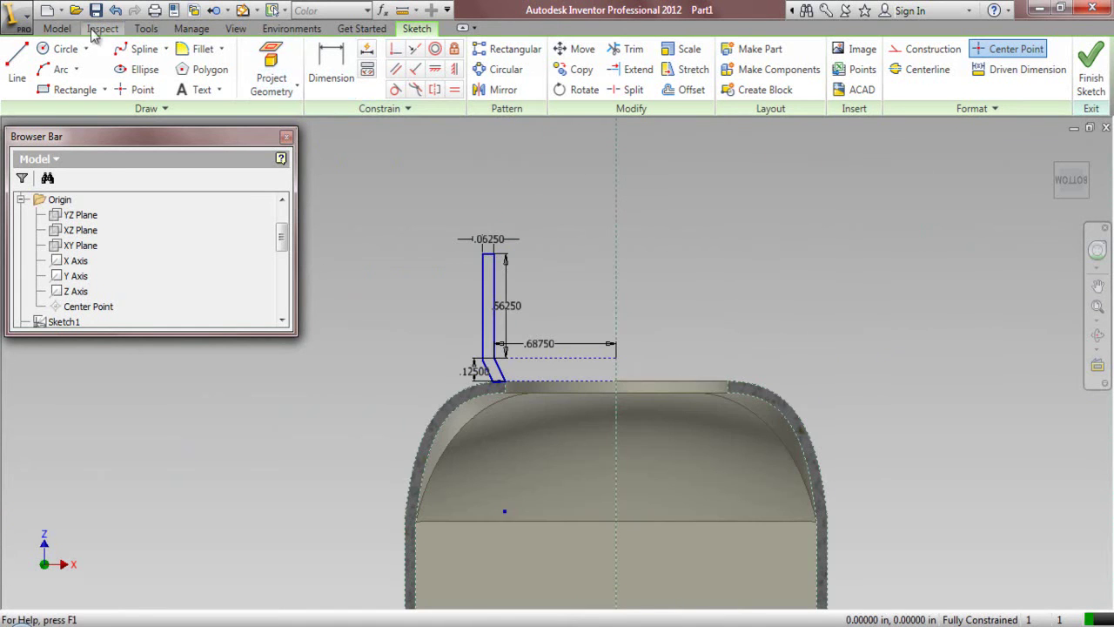
Step: Revolve the neck profile fully about the bottle's vertical center axis, joined to the body, and collapse the browser tree
left_click(57, 28)
left_click(124, 58)
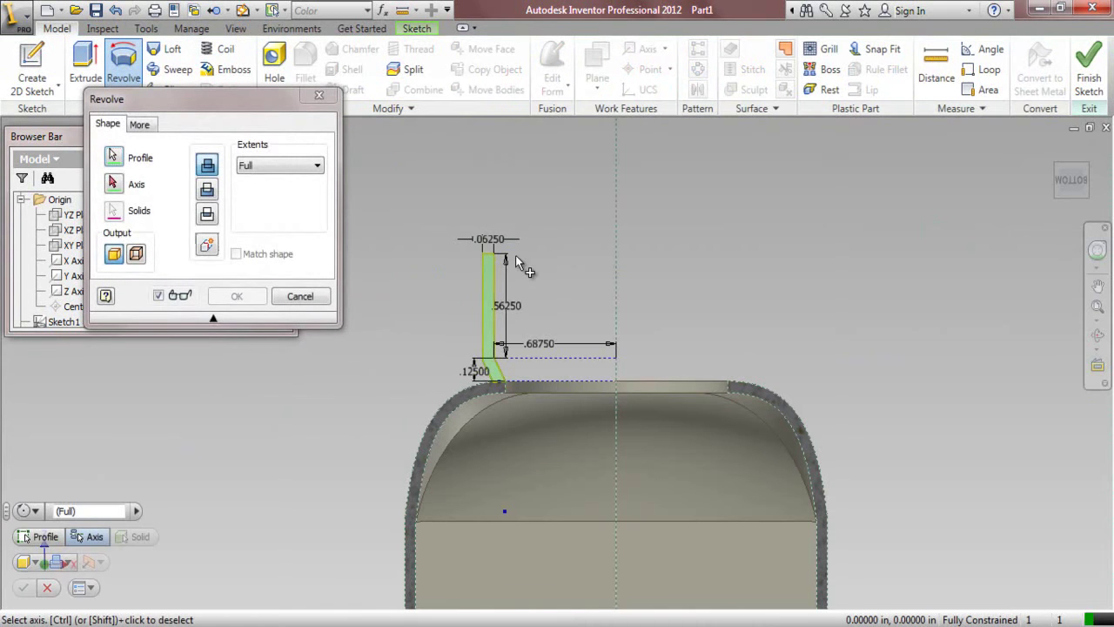
left_click(613, 259)
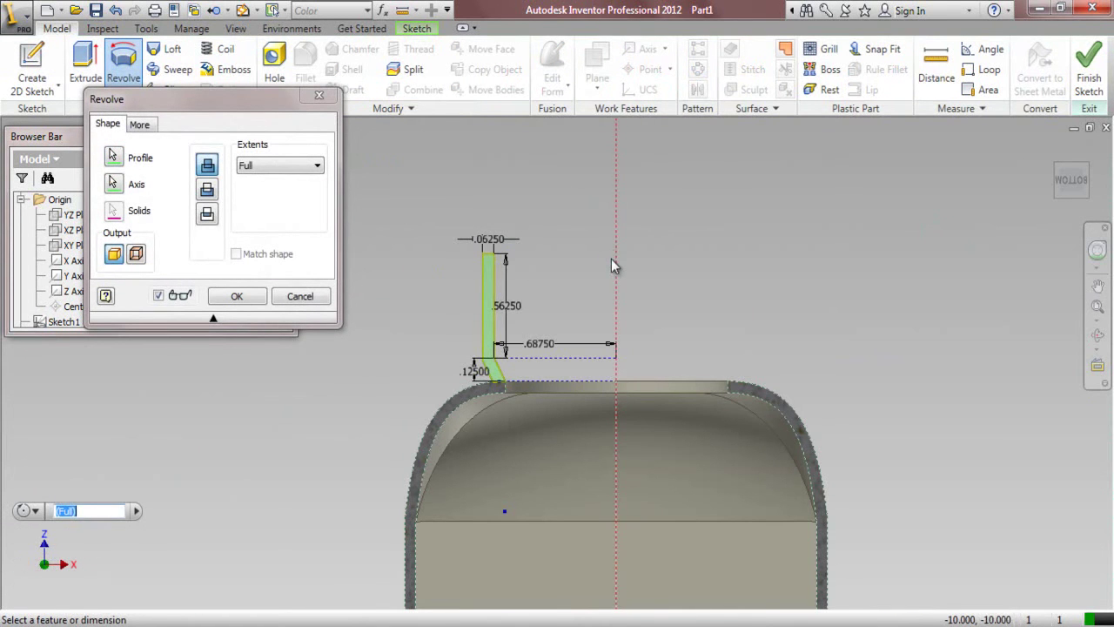
left_click(252, 296)
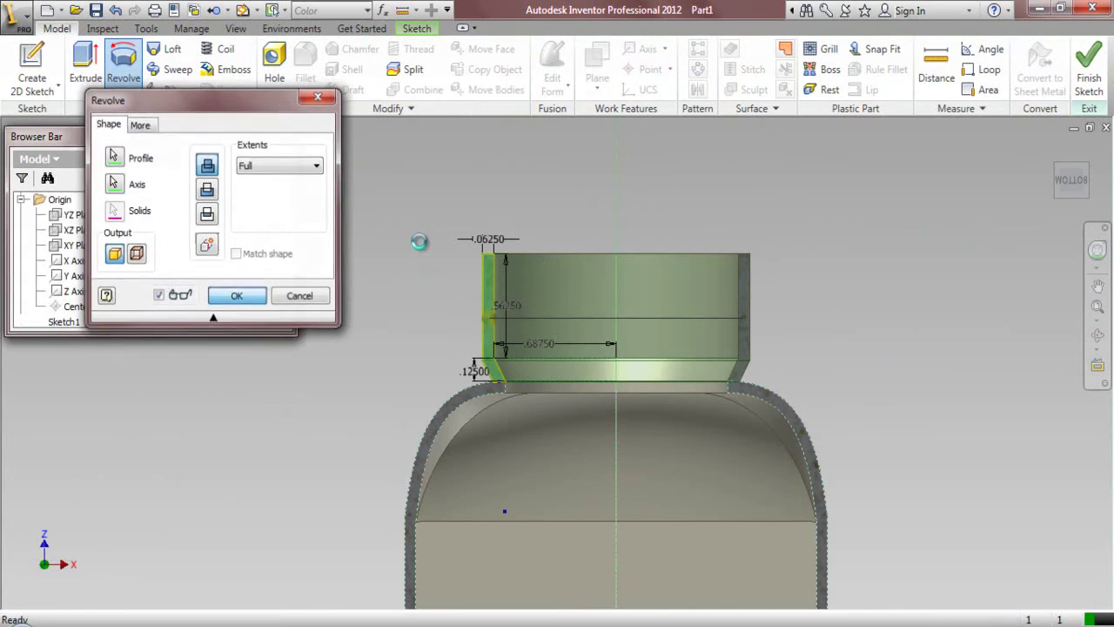
left_click(1092, 172)
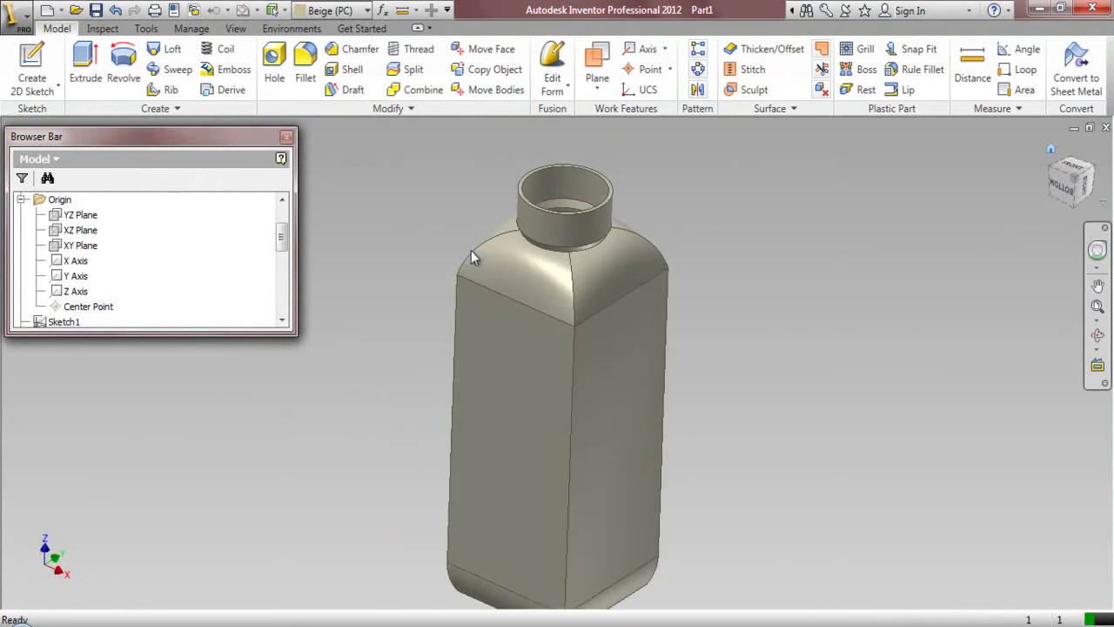
right_click(218, 263)
left_click(255, 414)
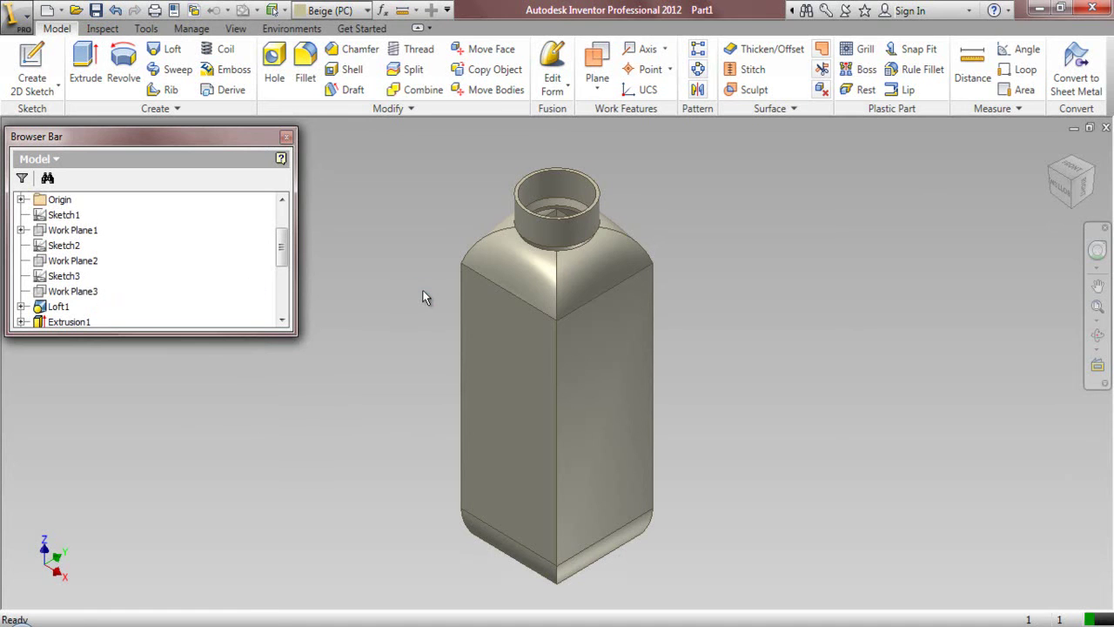
Step: Fillet the outer and inner circular edges at the bend of the neck with a 0.125 in radius
left_click(304, 62)
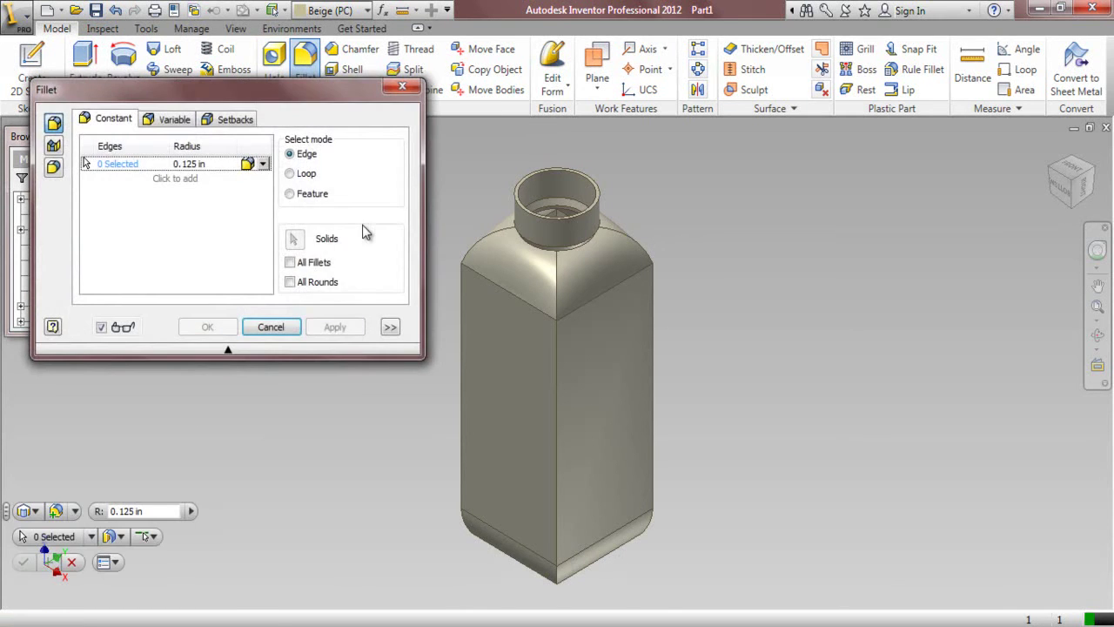
scroll(457, 218, "down", 5)
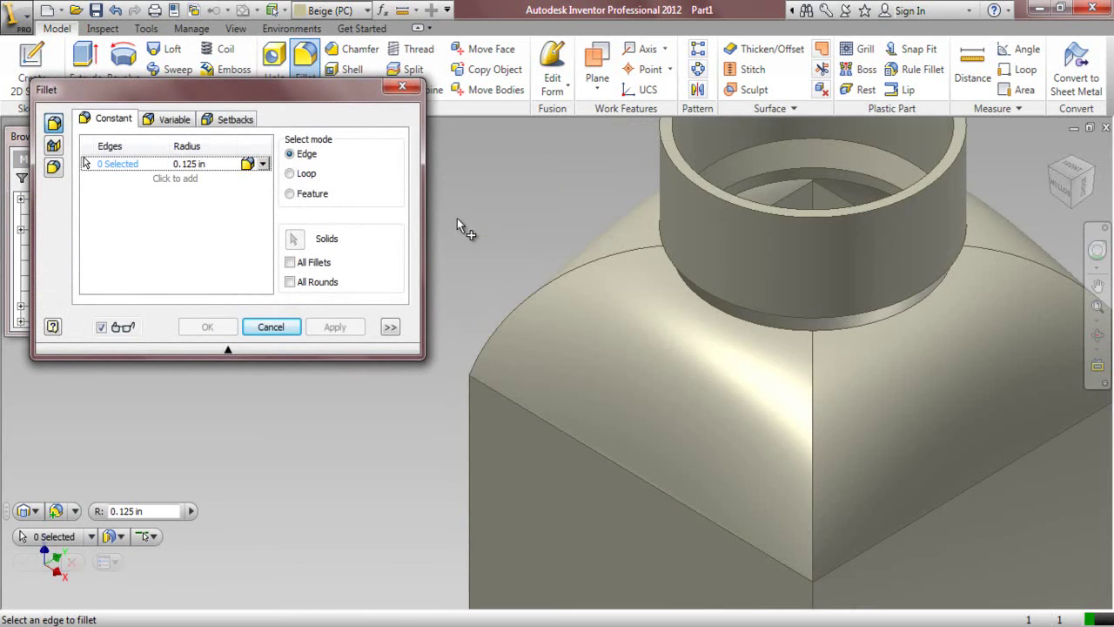
left_click(707, 296)
scroll(697, 300, "up", 3)
scroll(743, 194, "down", 4)
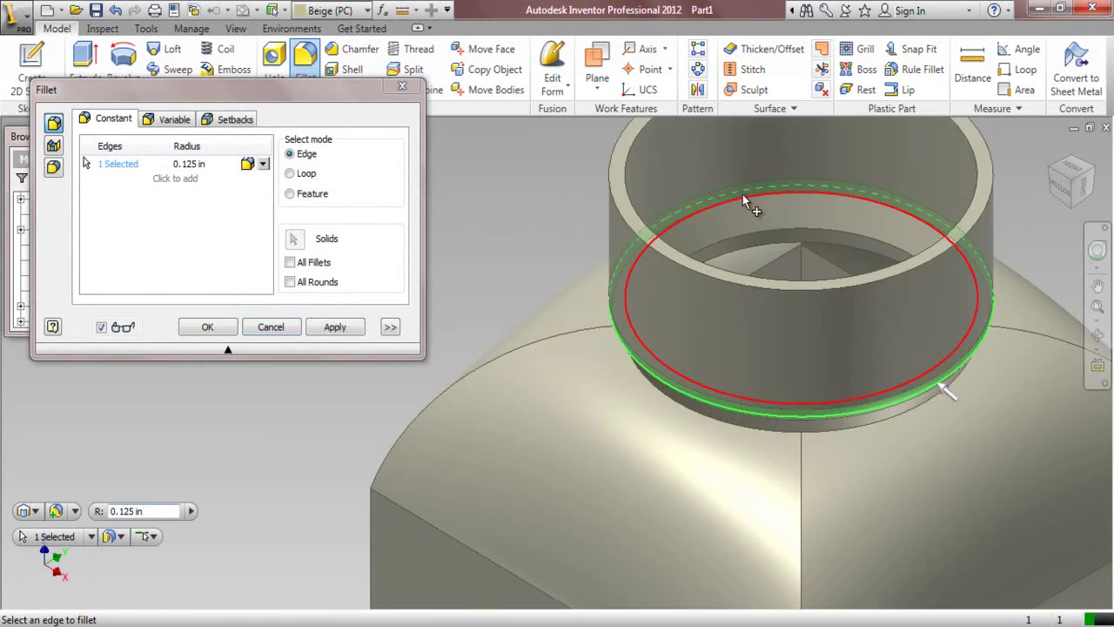
left_click(743, 196)
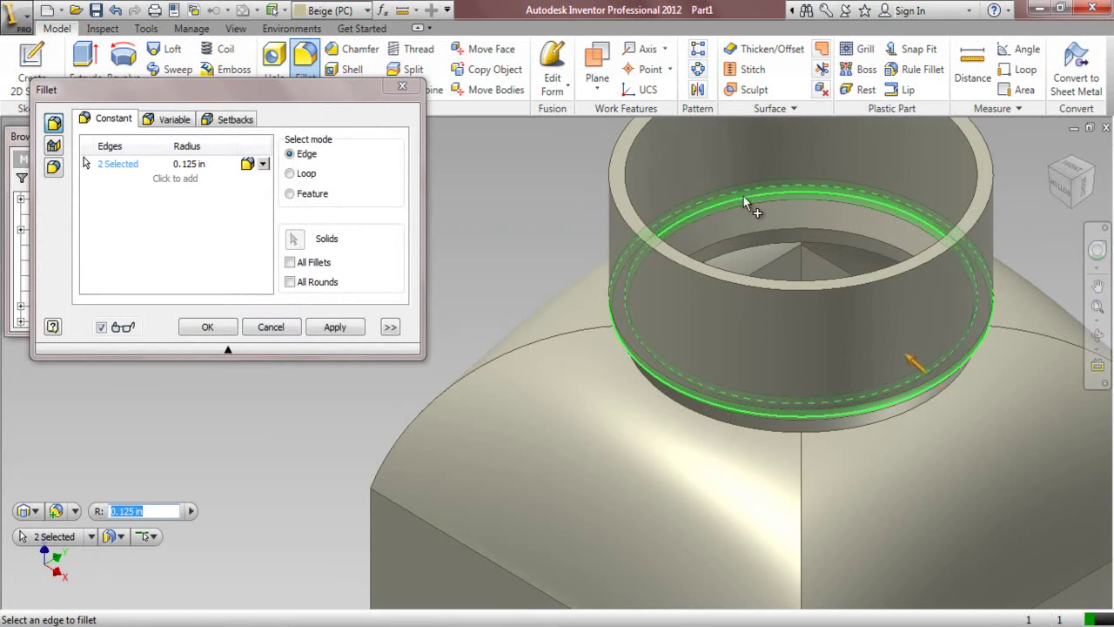
left_click(341, 333)
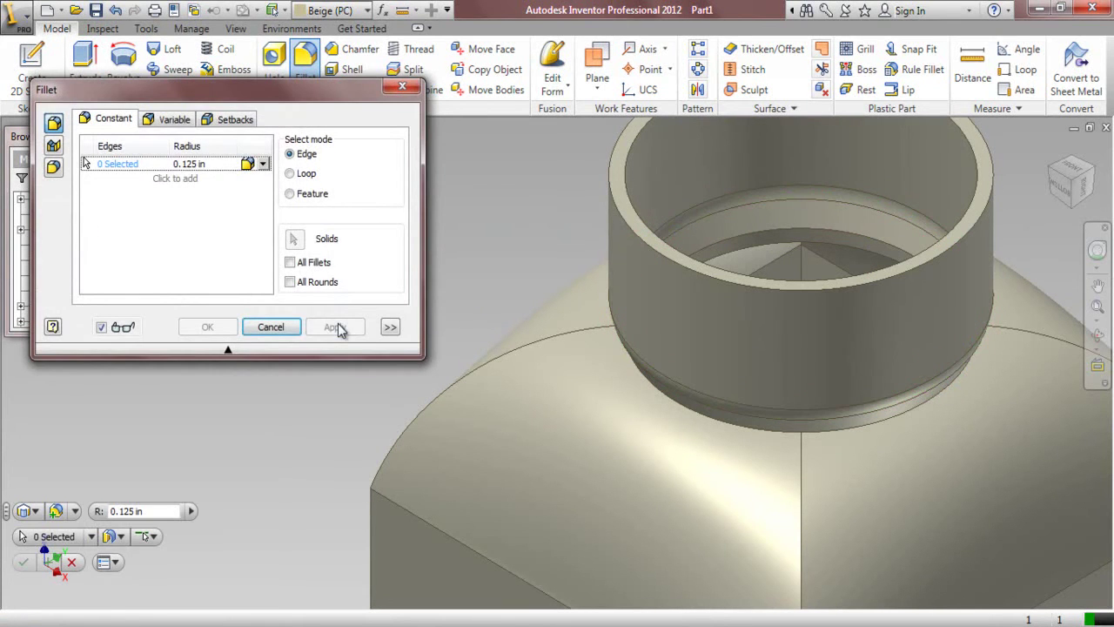
left_click(272, 331)
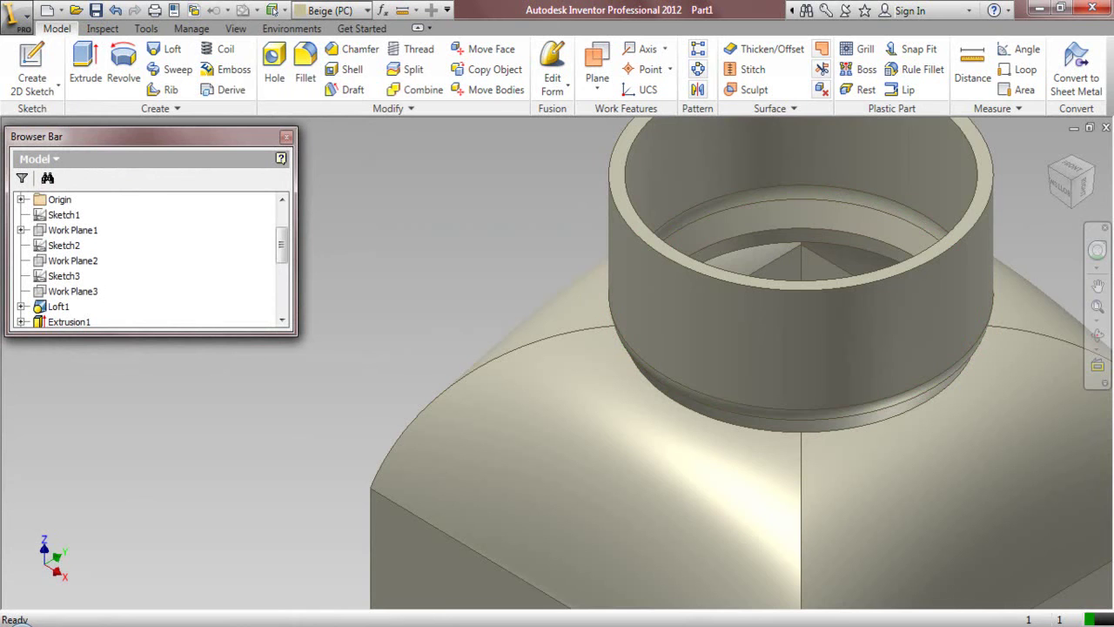
Step: Define a partial-length thread on the neck's outer cylindrical face with offset 3/16 and length .375
left_click(1098, 306)
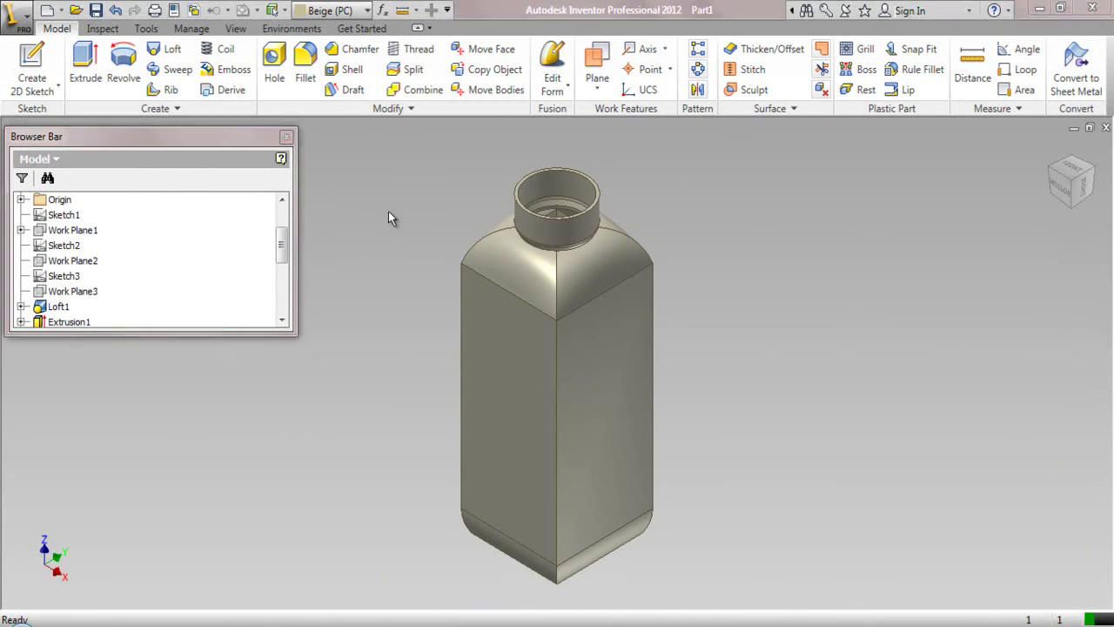
left_click(416, 50)
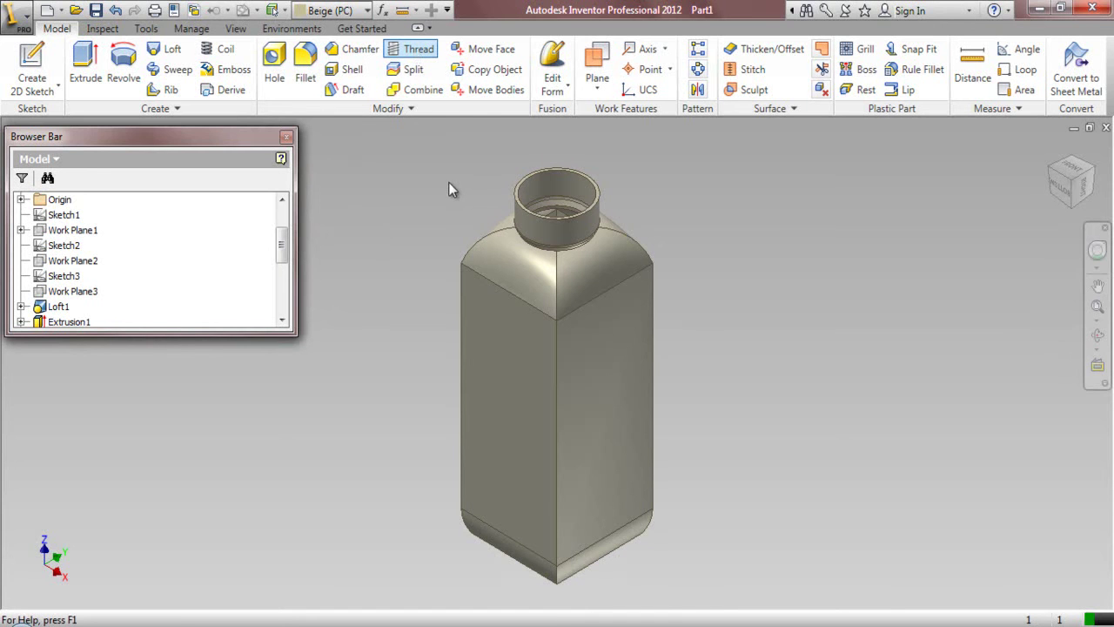
scroll(488, 209, "up", 4)
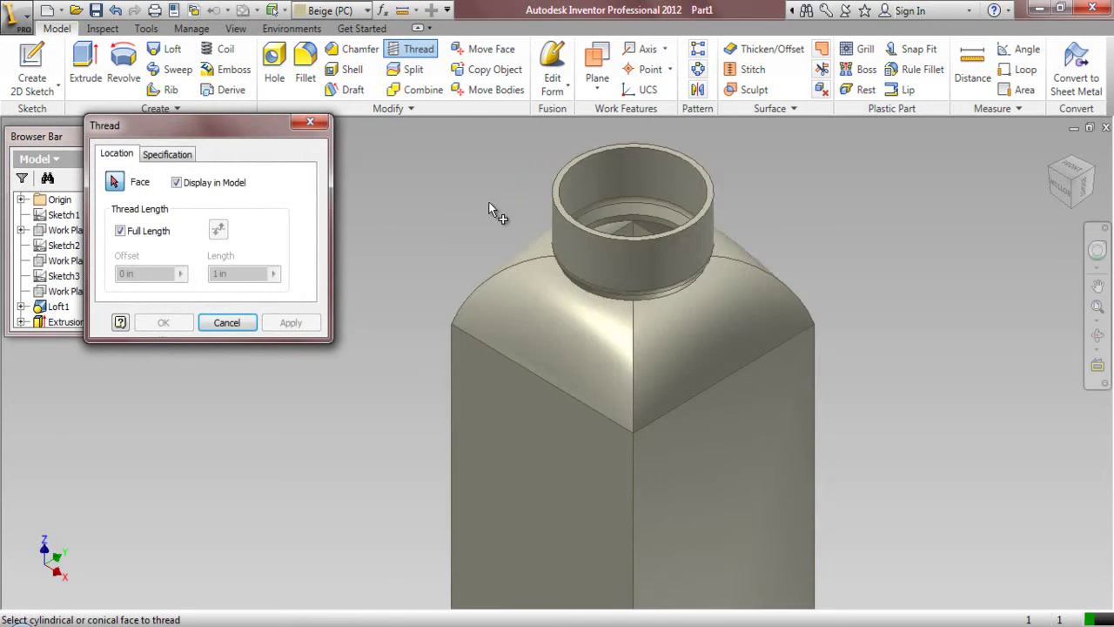
left_click(572, 239)
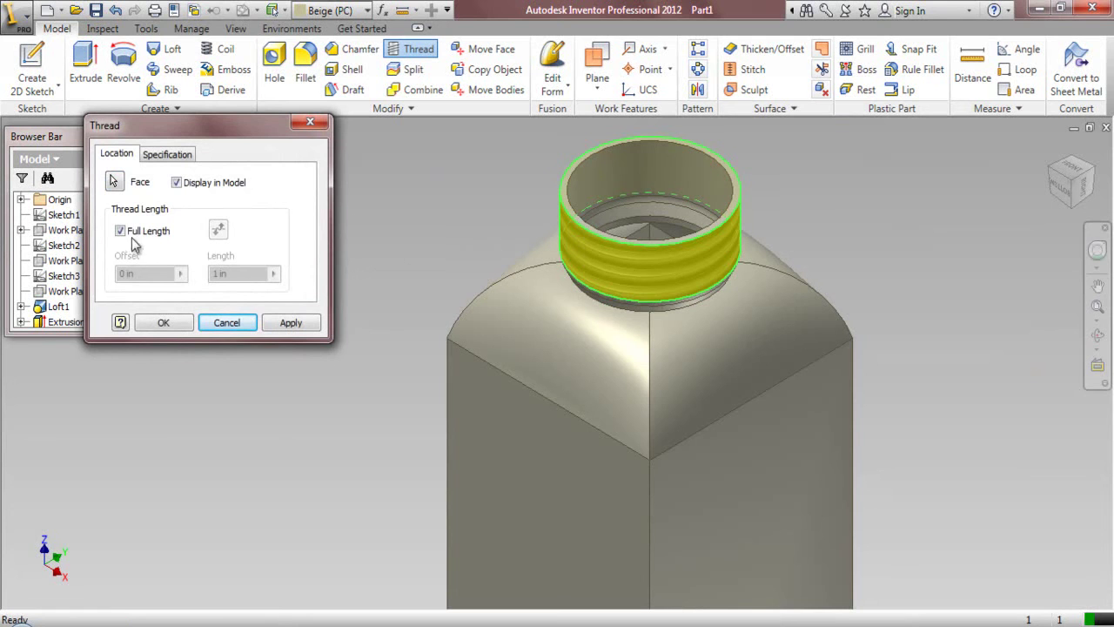
left_click(120, 231)
left_click(149, 274)
left_click_drag(150, 275, 99, 283)
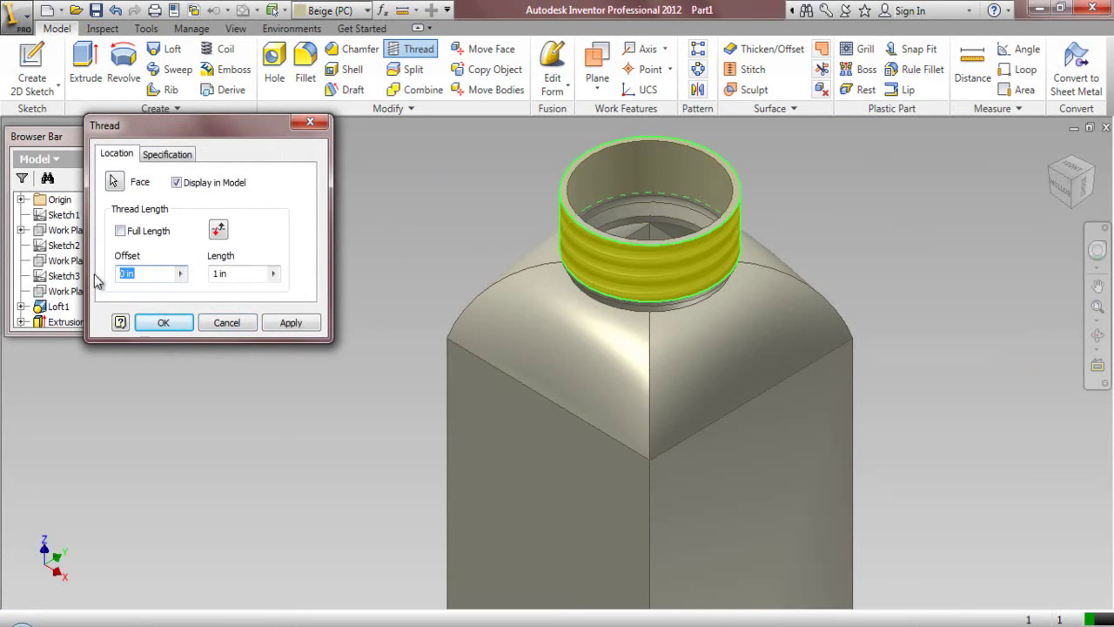
type("3/16")
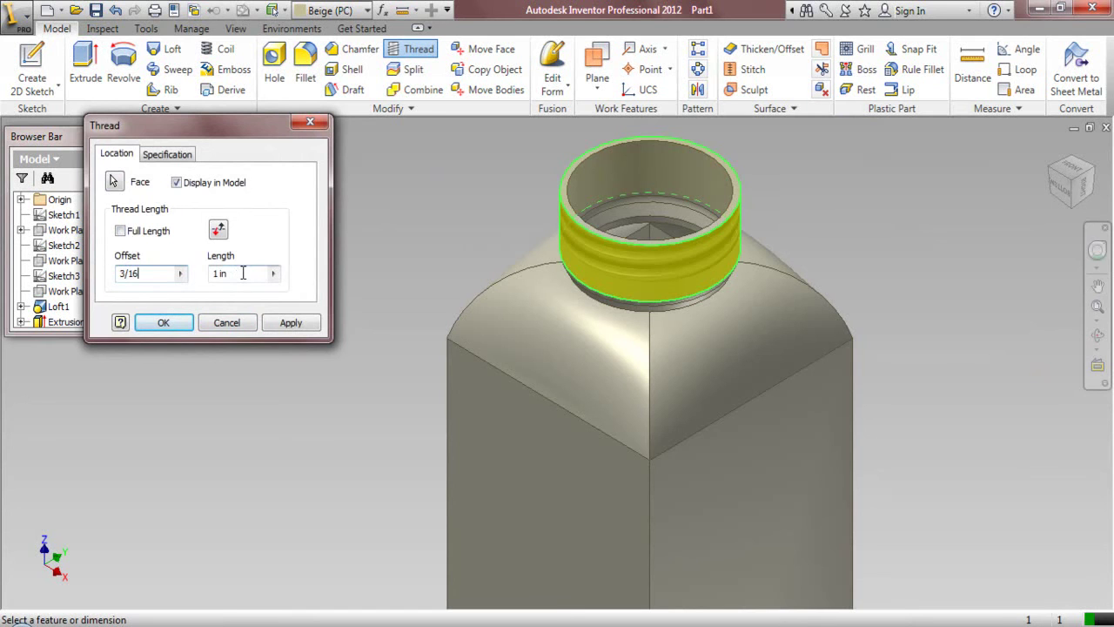
key("Tab")
type(".37")
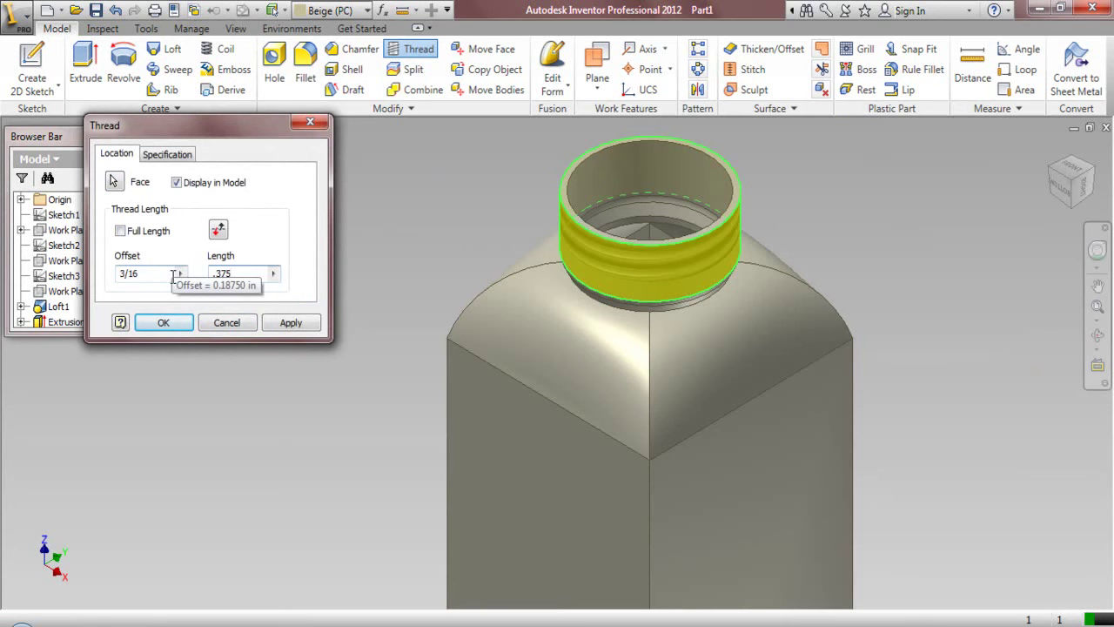
Step: Set the thread type to ISO Metric Trapezoidal Threads and create the neck thread
left_click(185, 159)
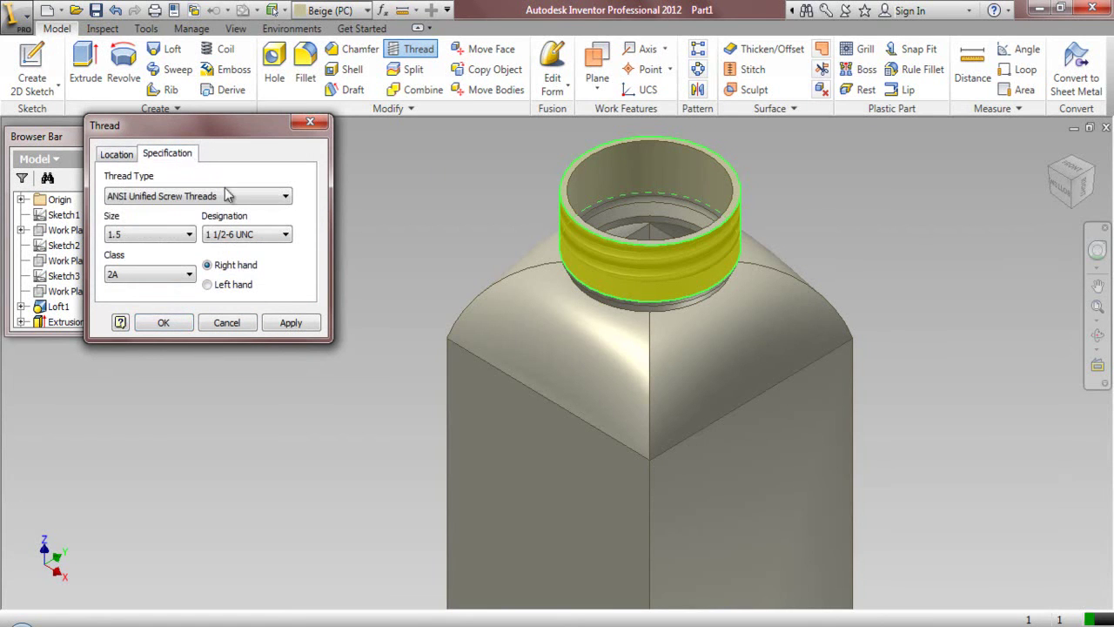
left_click(233, 199)
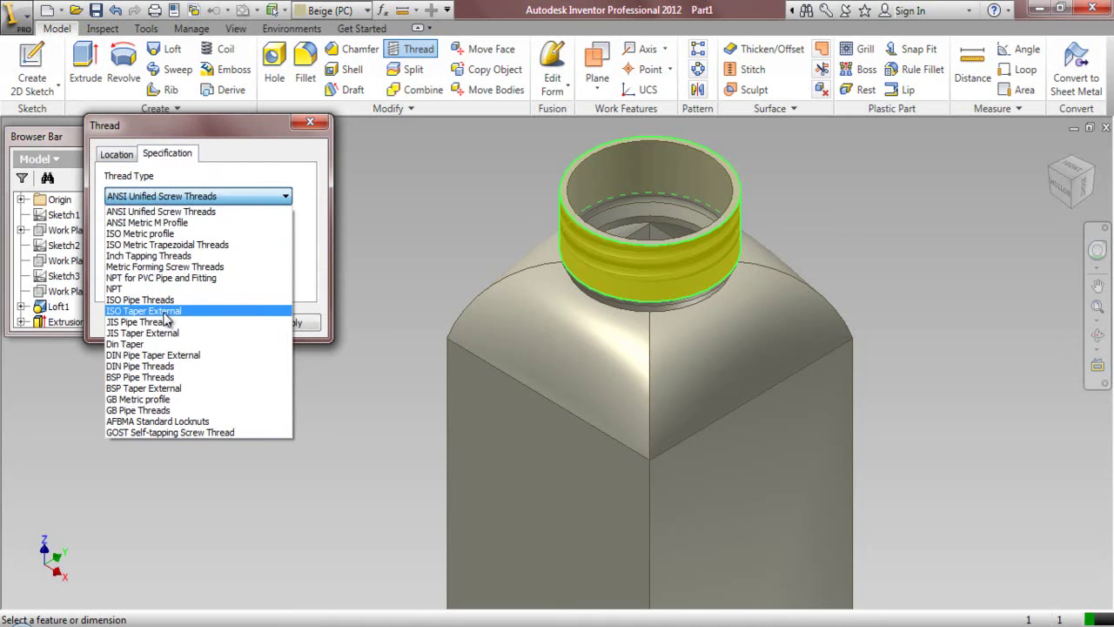
left_click(175, 245)
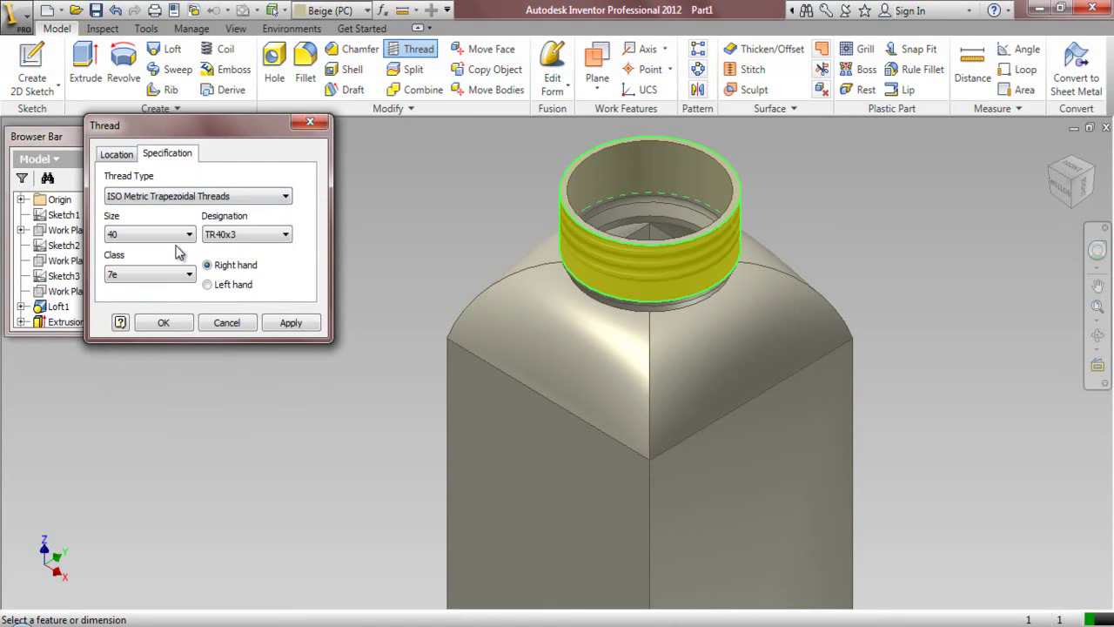
left_click(156, 321)
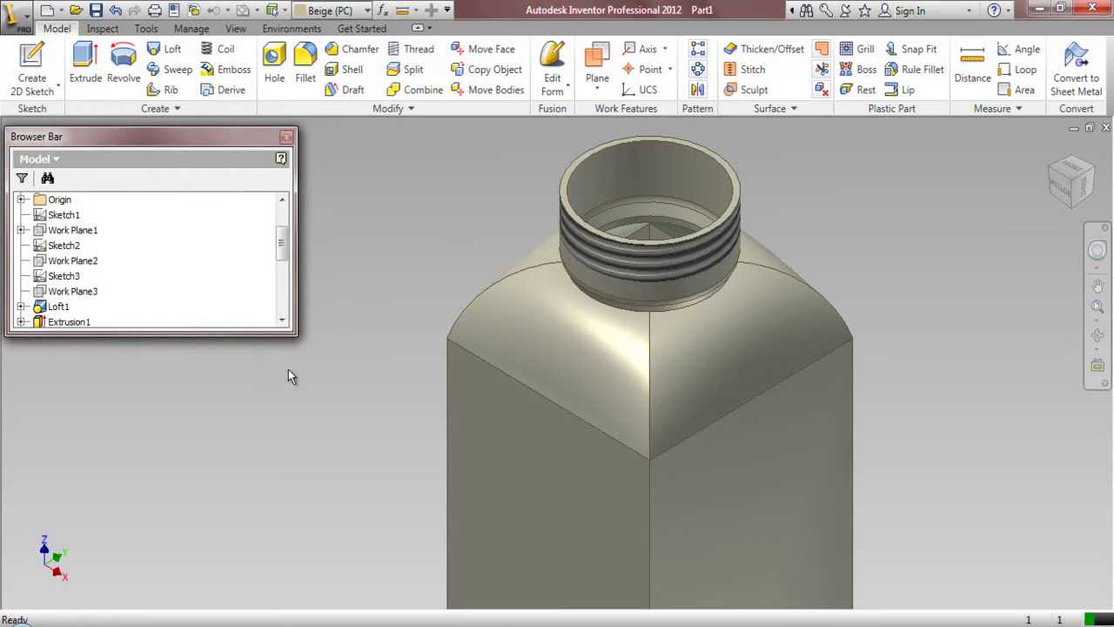
scroll(626, 164, "down", 5)
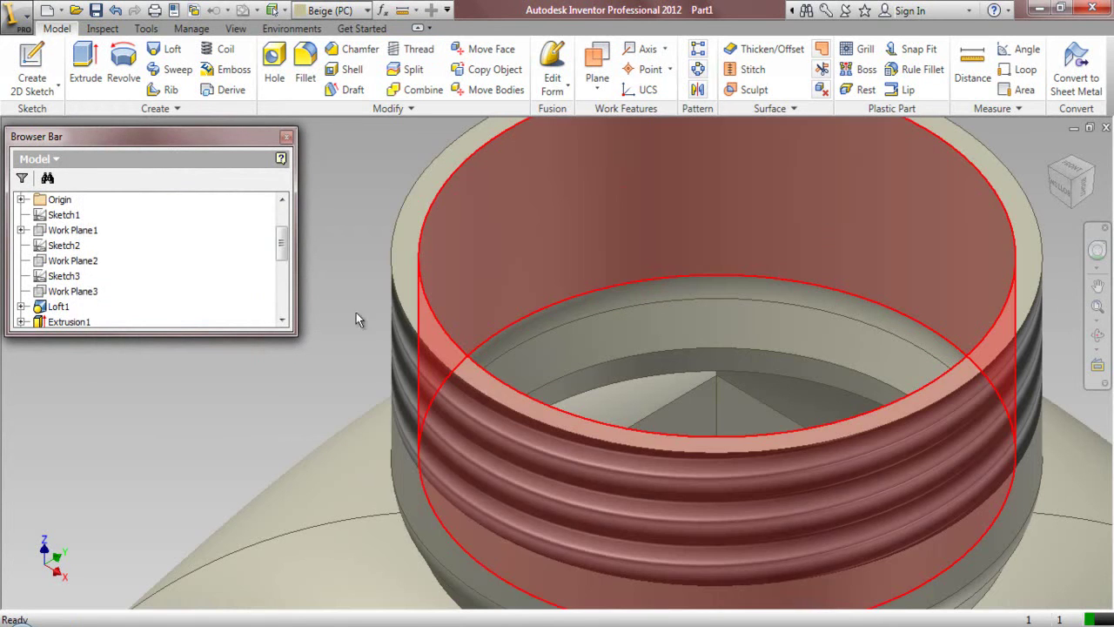
left_click(1051, 149)
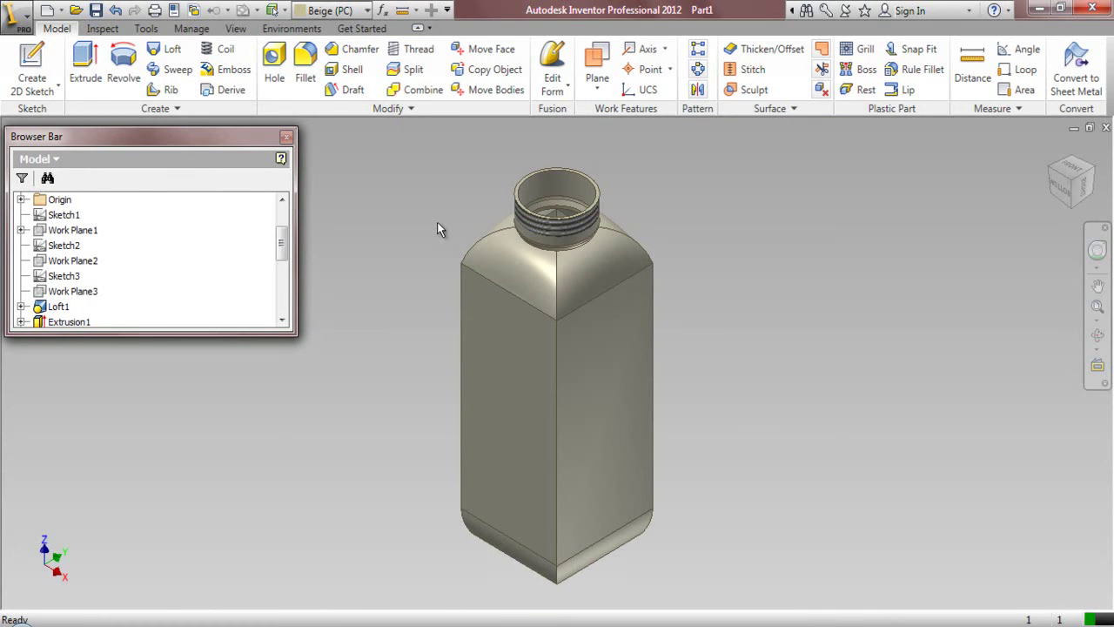
left_click_drag(1069, 178, 1055, 195)
left_click(1056, 190)
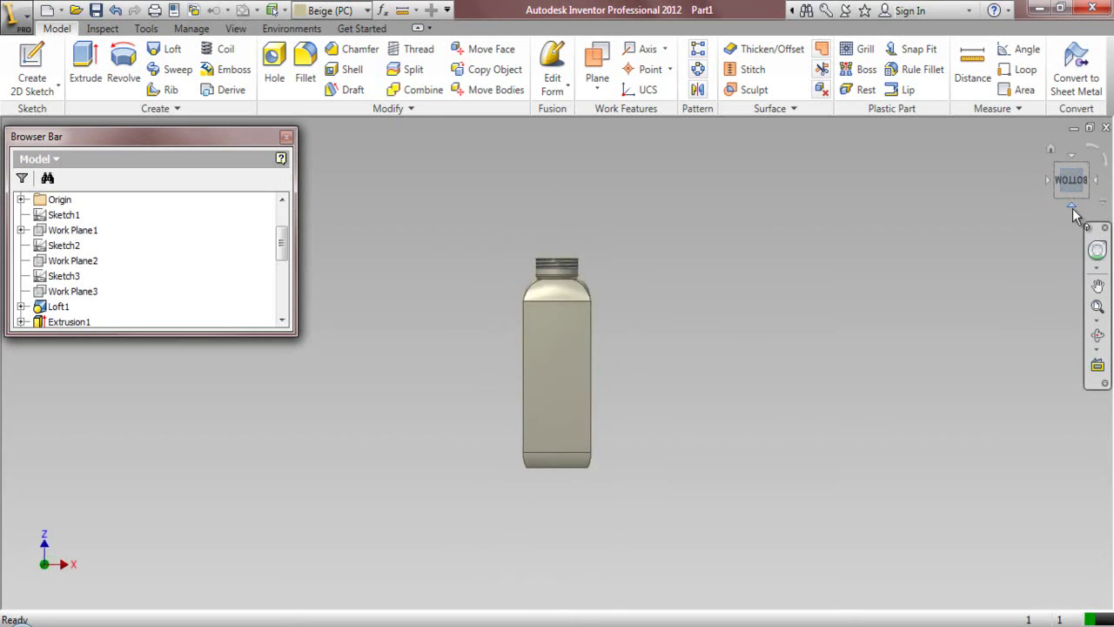
Step: Fillet the outer edge loop of the bottle's bottom face with a 1/16 radius
left_click(1073, 206)
left_click(1090, 175)
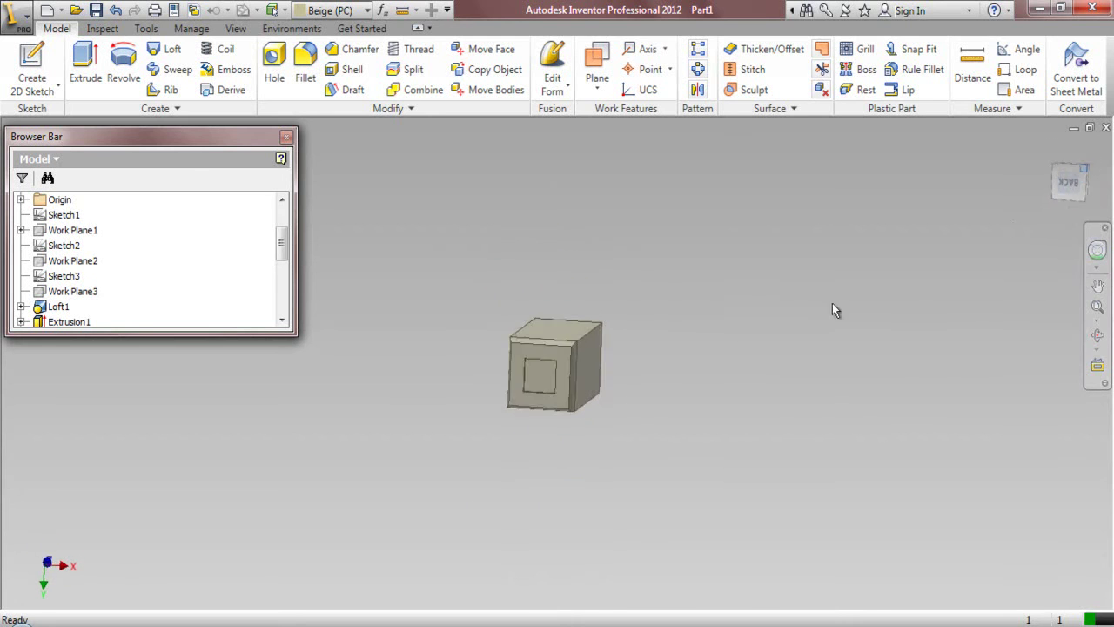
scroll(456, 422, "down", 5)
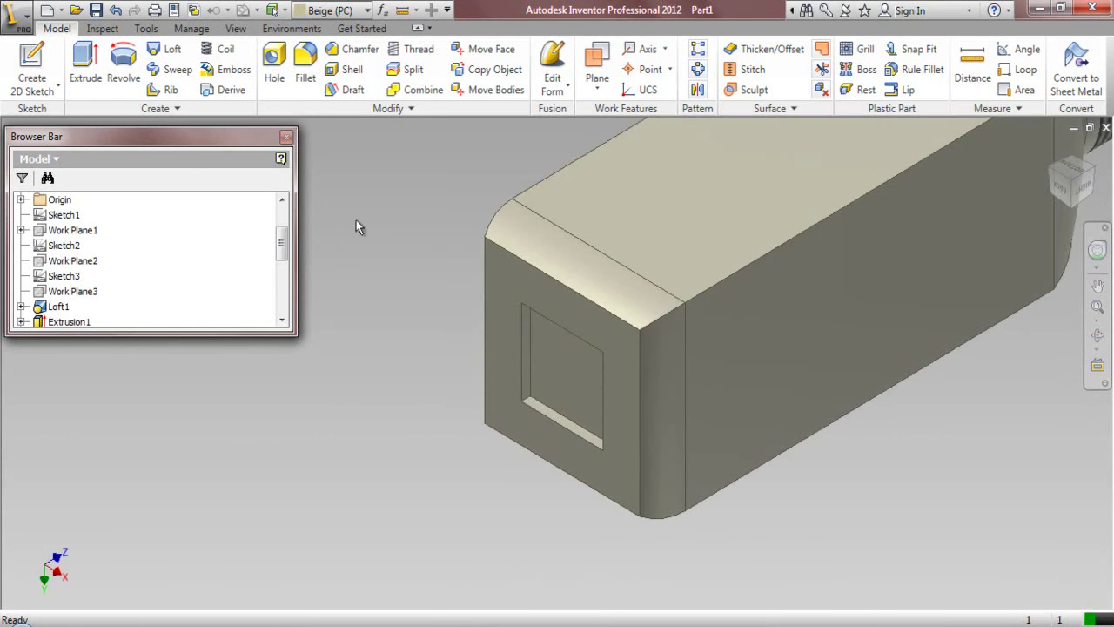
left_click(306, 66)
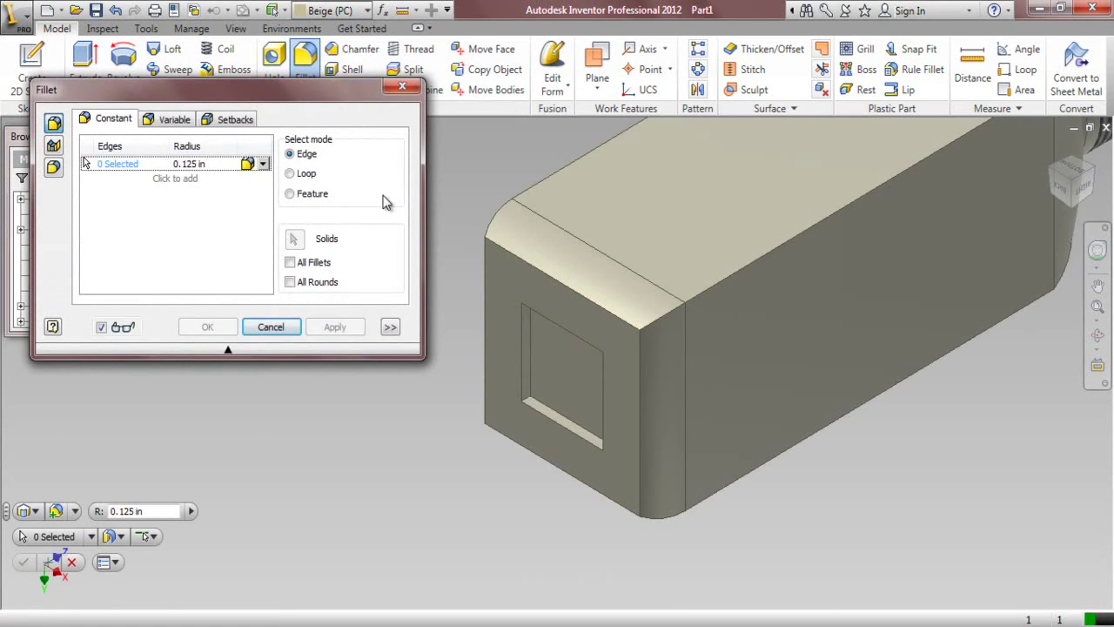
left_click(291, 175)
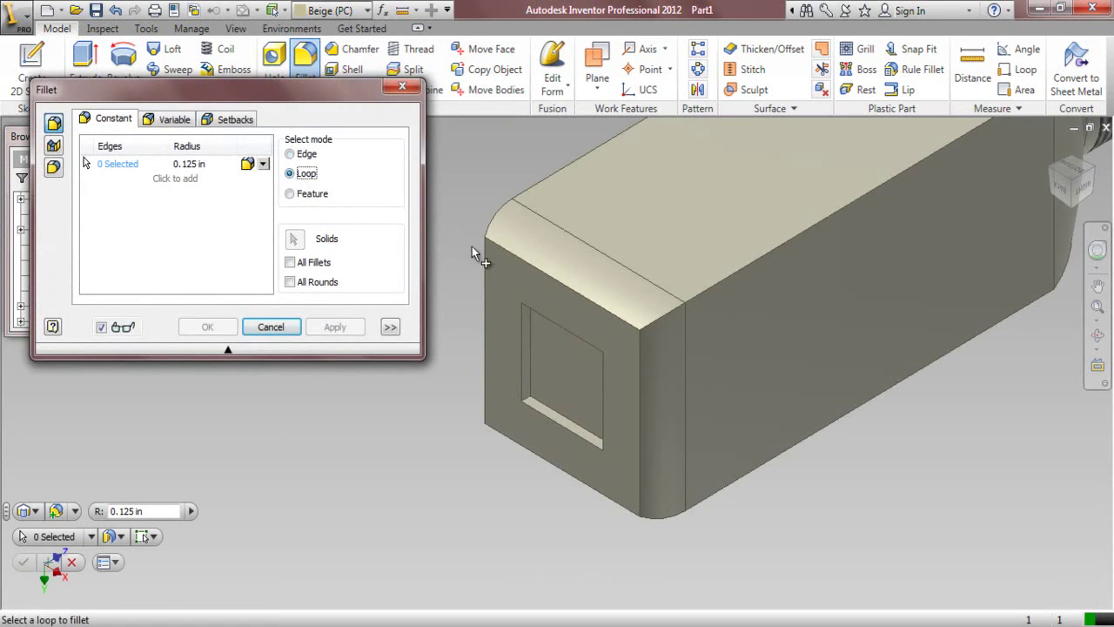
left_click(502, 254)
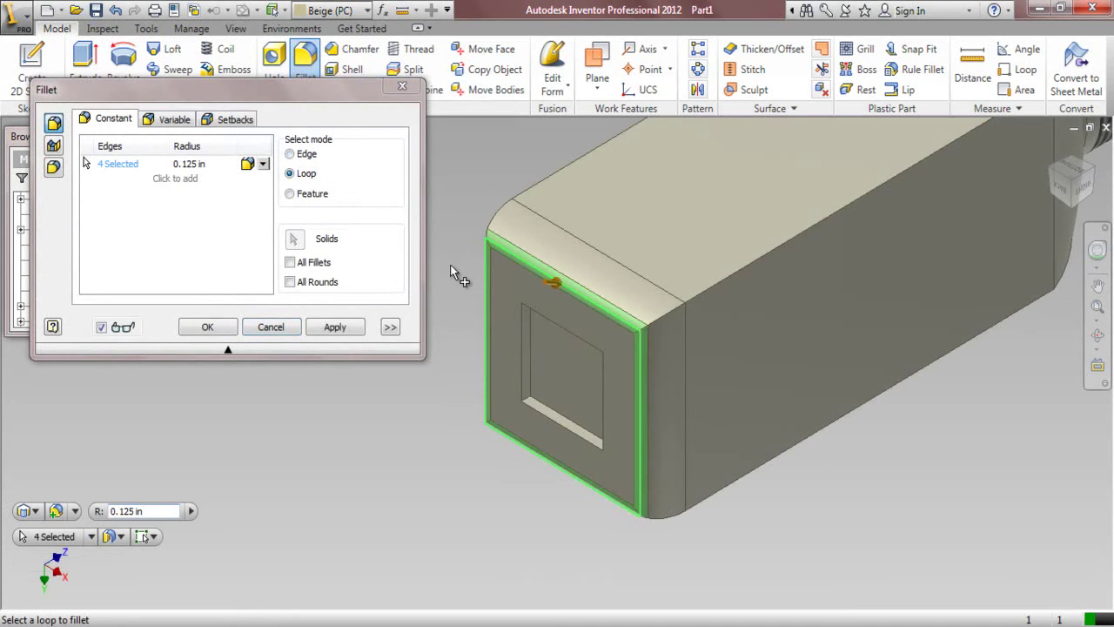
left_click(201, 166)
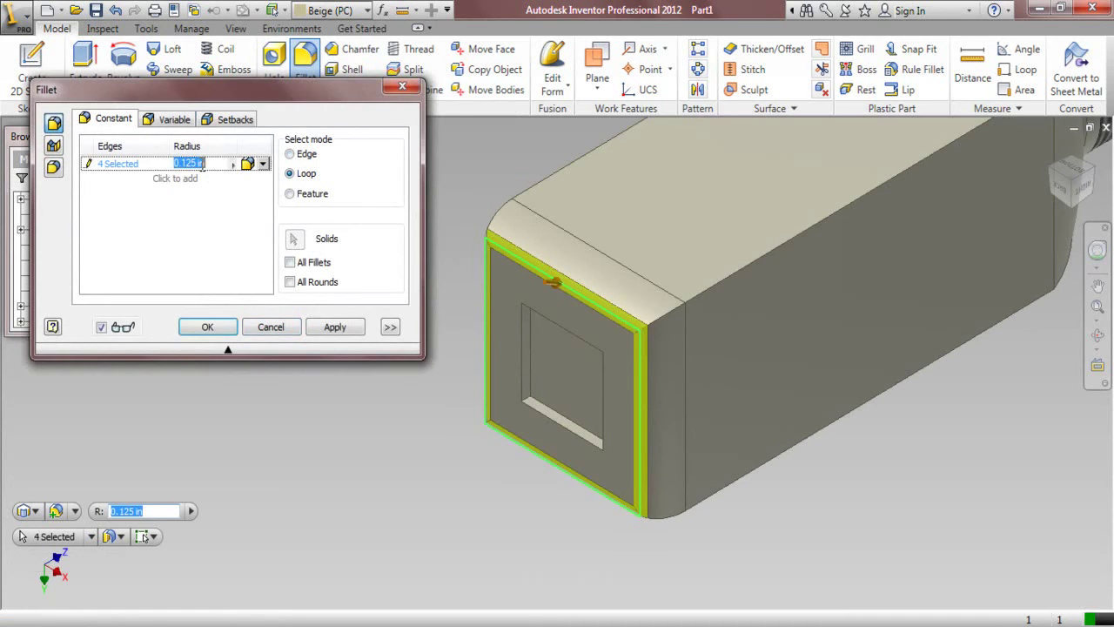
type("1/1")
type("6")
left_click(335, 326)
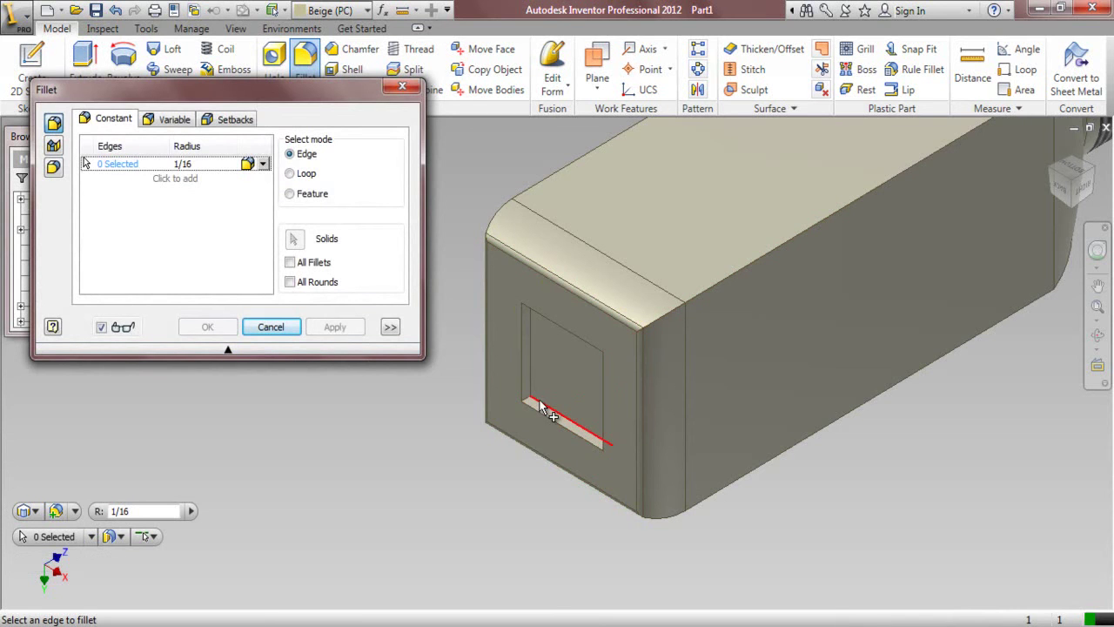
Step: Fillet the opening edge loop of the base recess with the same 1/16 radius and finish the fillets
left_click(293, 174)
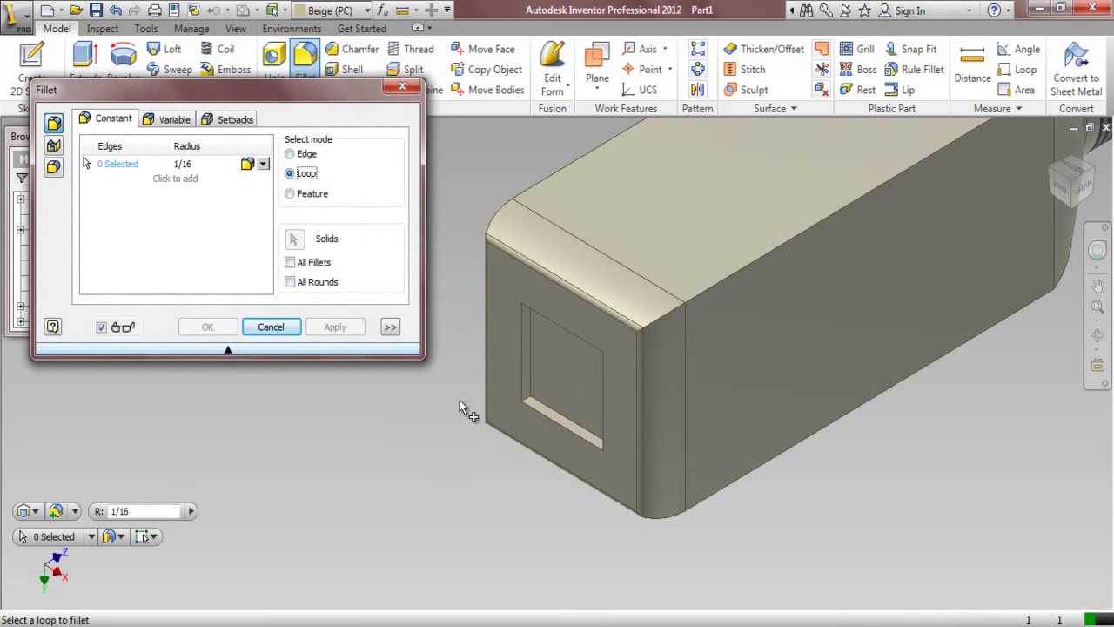
left_click(520, 393)
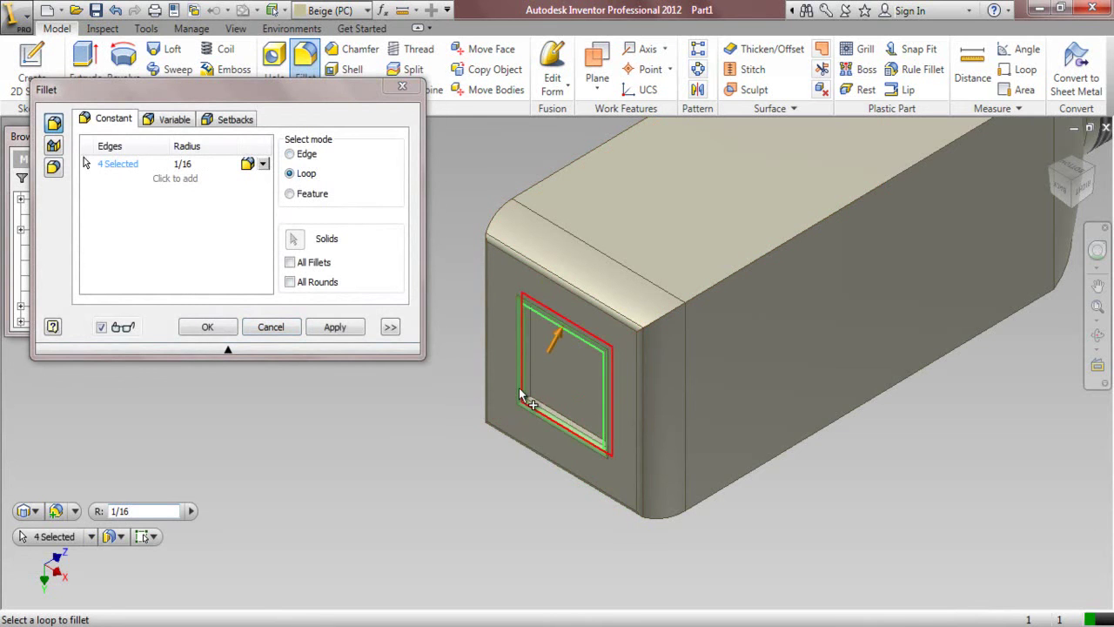
left_click(217, 328)
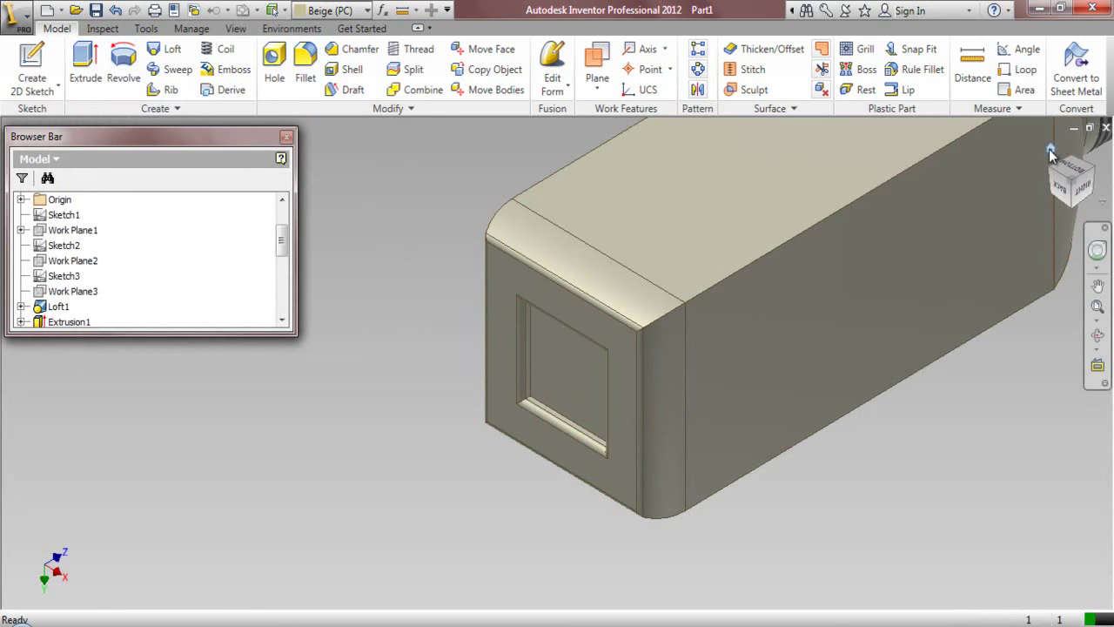
Step: Start a new 2D sketch on the inner square face of the base recess, viewed straight on from below
left_click(1050, 150)
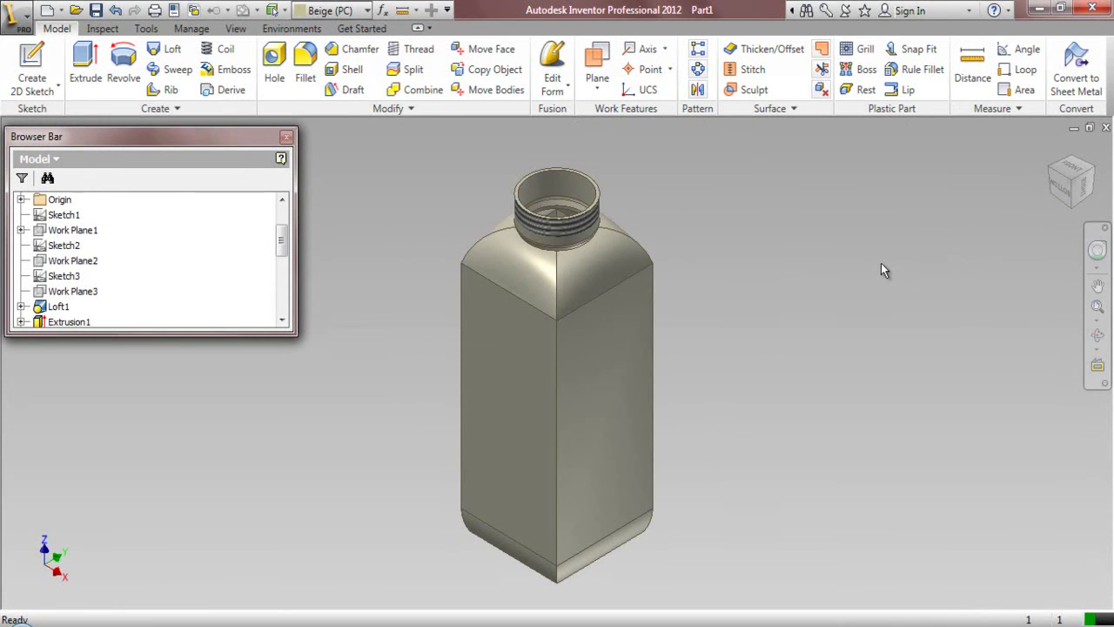
left_click(1059, 189)
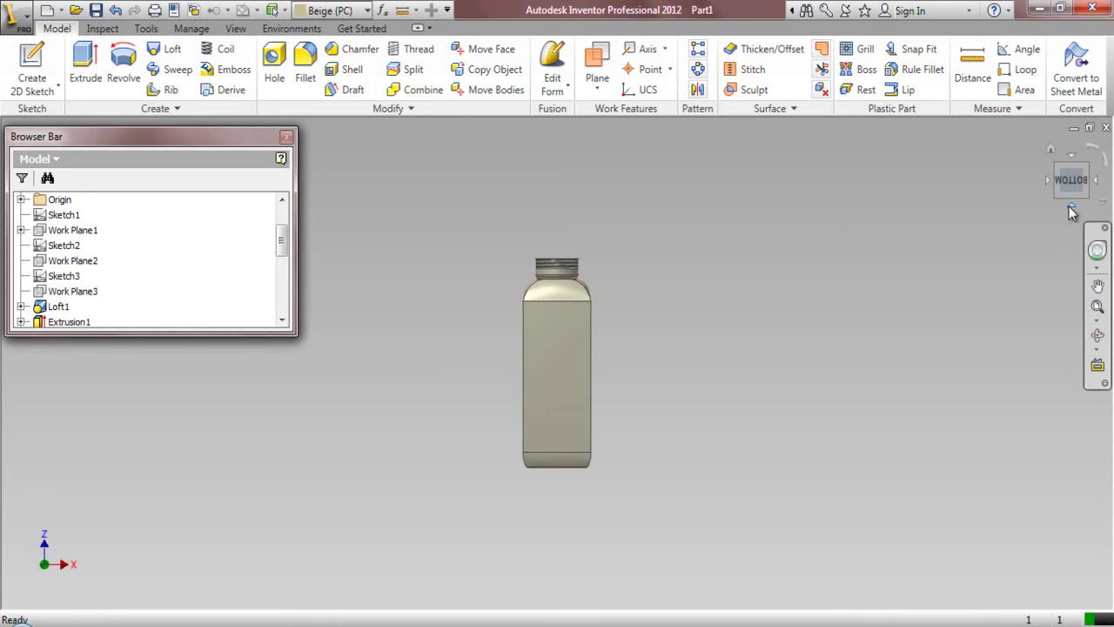
left_click(1071, 206)
left_click(1098, 307)
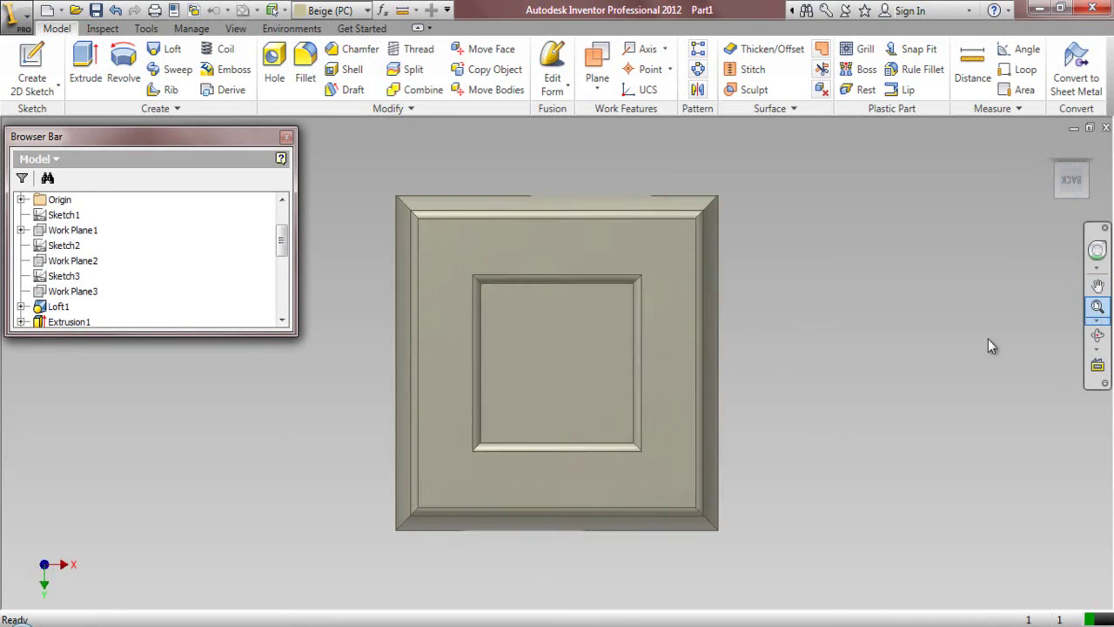
left_click_drag(988, 339, 964, 352)
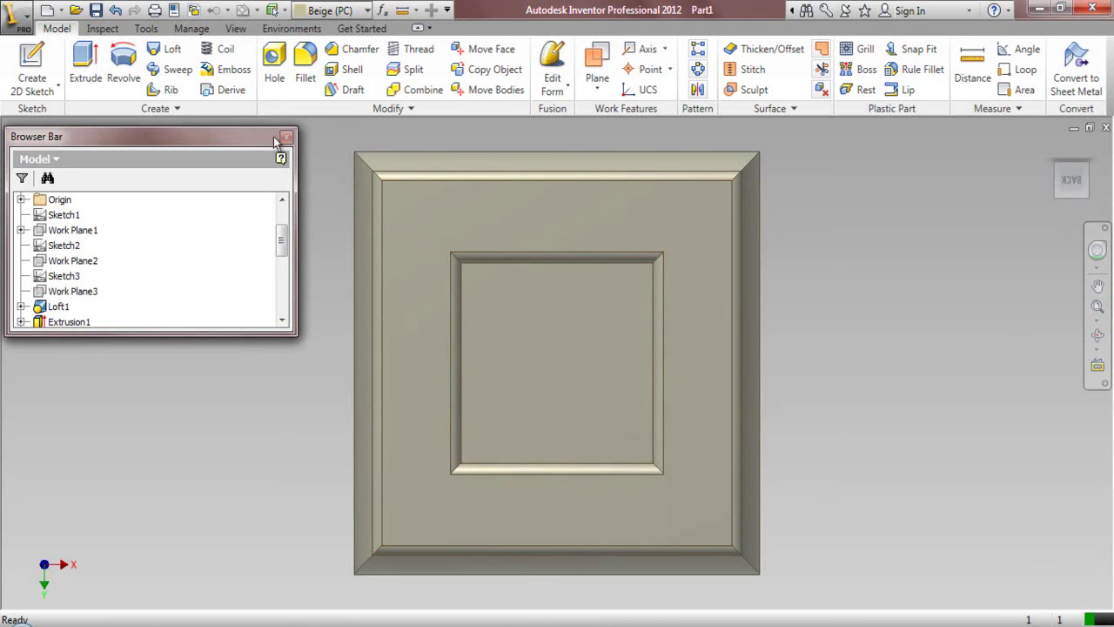
left_click(35, 70)
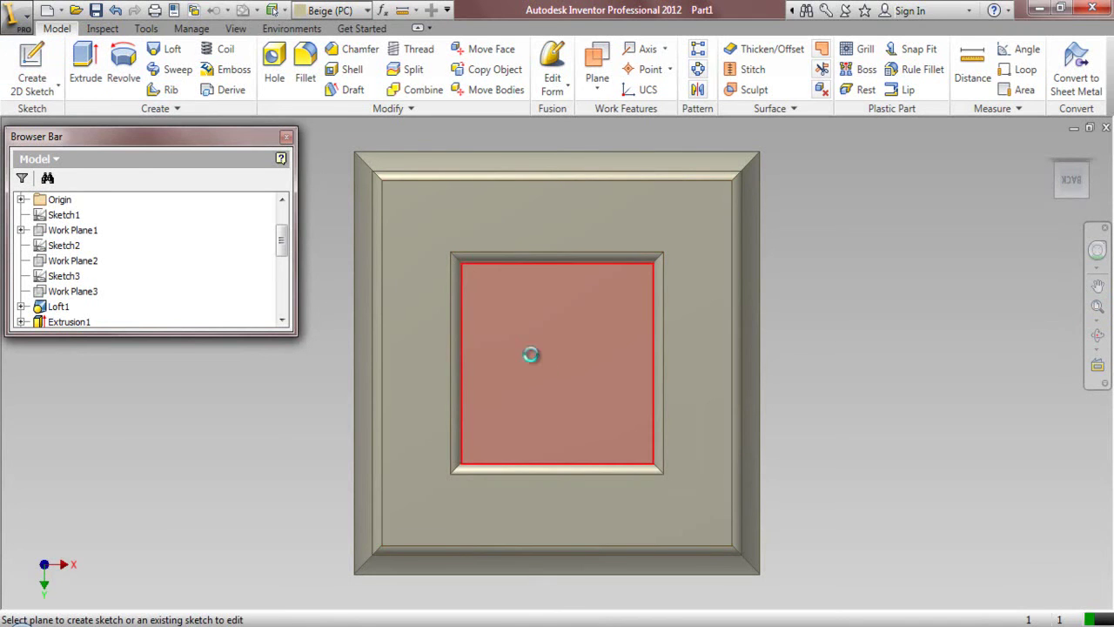
left_click(531, 354)
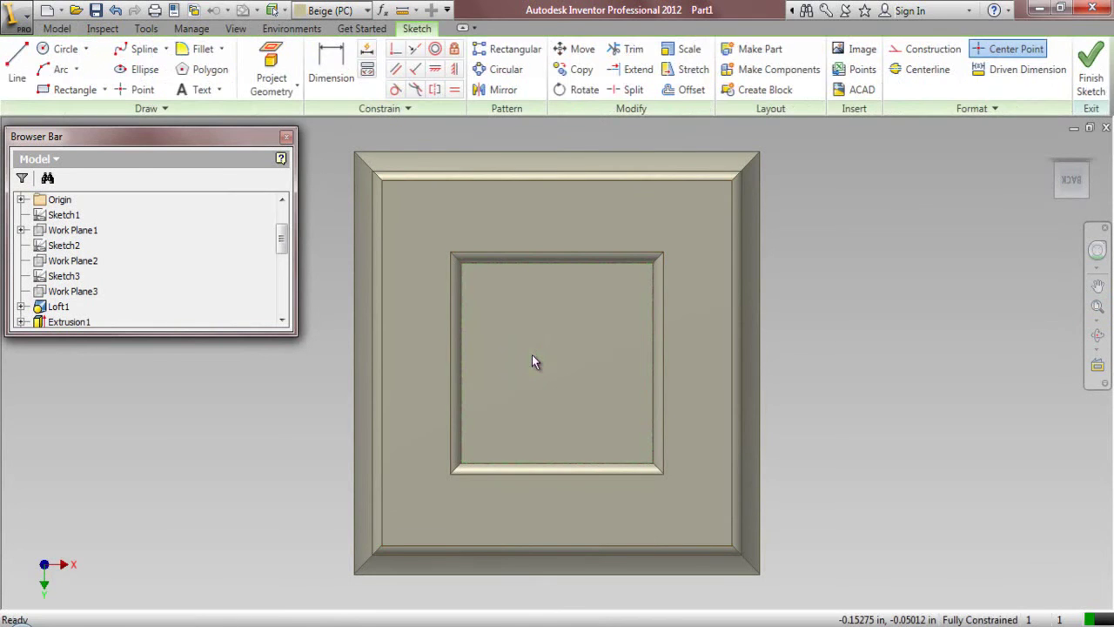
Step: Project the YZ and XZ origin planes into the base sketch as center reference lines
left_click(279, 92)
left_click(281, 115)
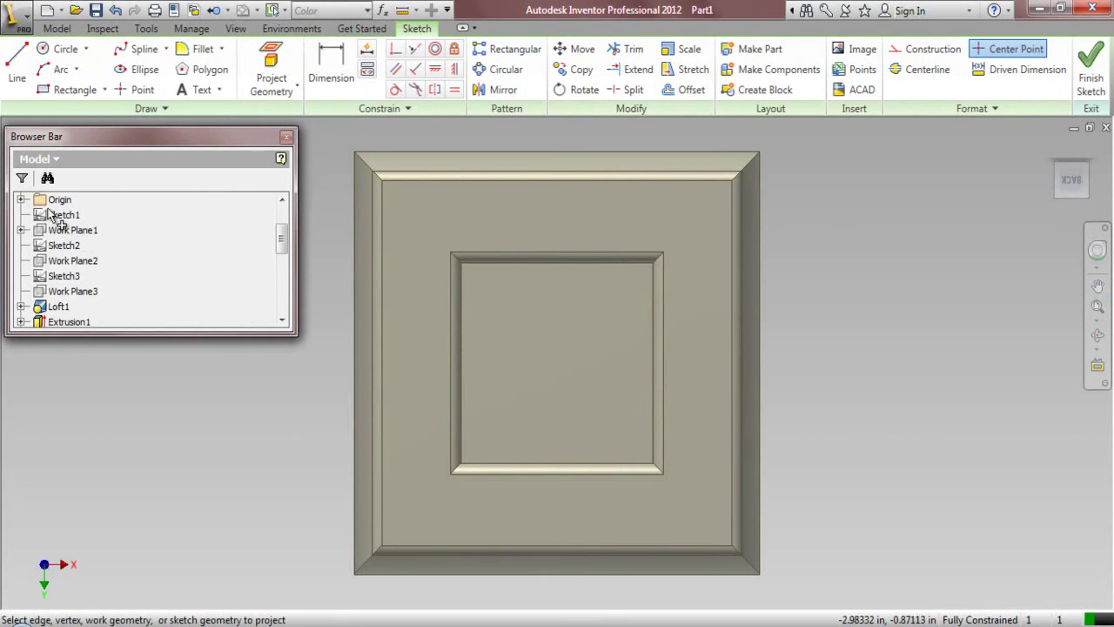
left_click(21, 199)
left_click(77, 215)
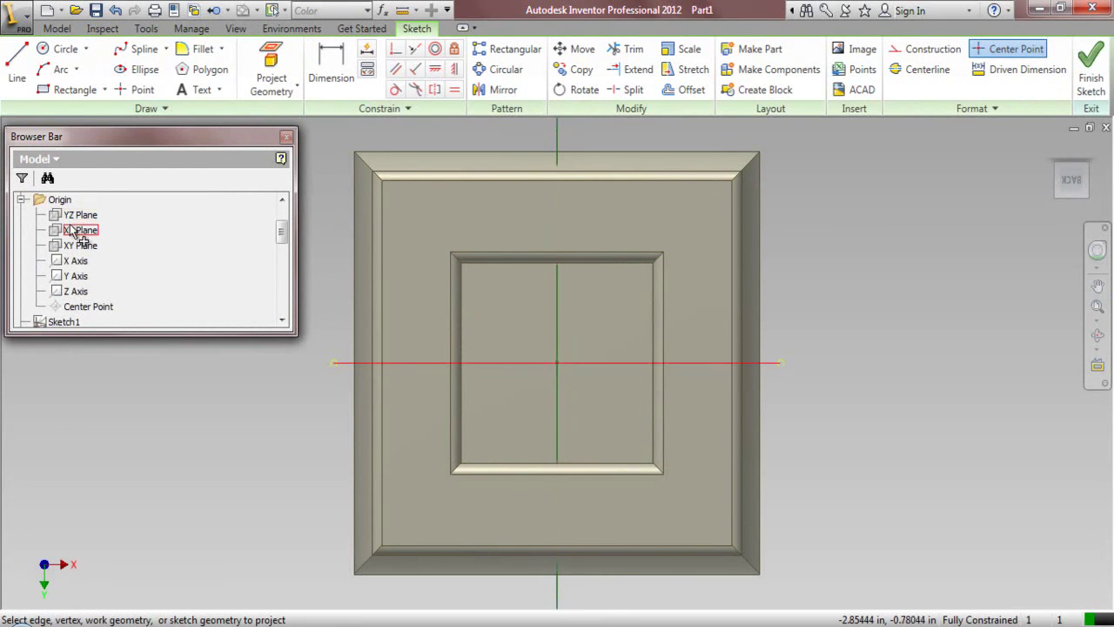
left_click(79, 231)
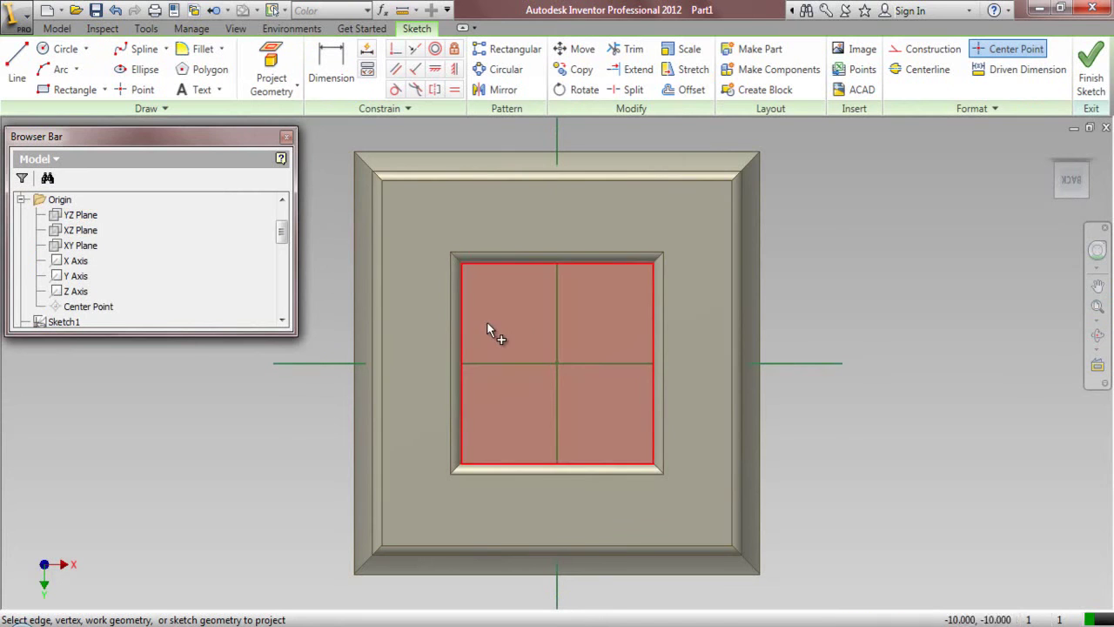
right_click(892, 245)
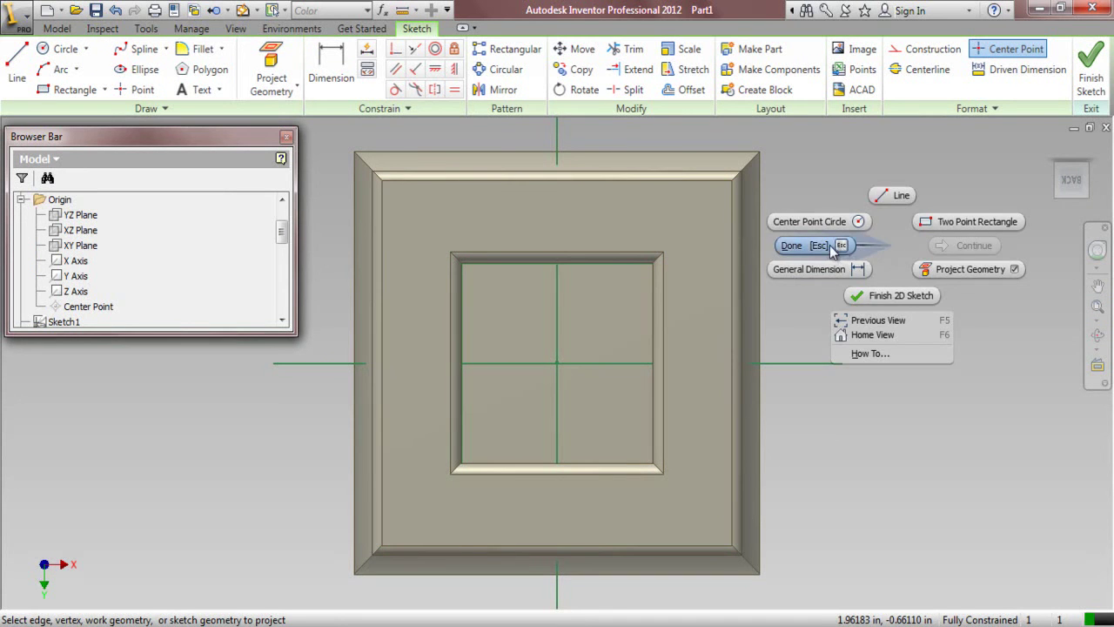
left_click(834, 246)
Step: Convert the projected geometry in the base sketch to construction lines
scroll(609, 295, "down", 3)
mouse_move(401, 185)
left_mouse_down()
mouse_move(772, 525)
mouse_move(787, 517)
left_mouse_up()
left_click(927, 50)
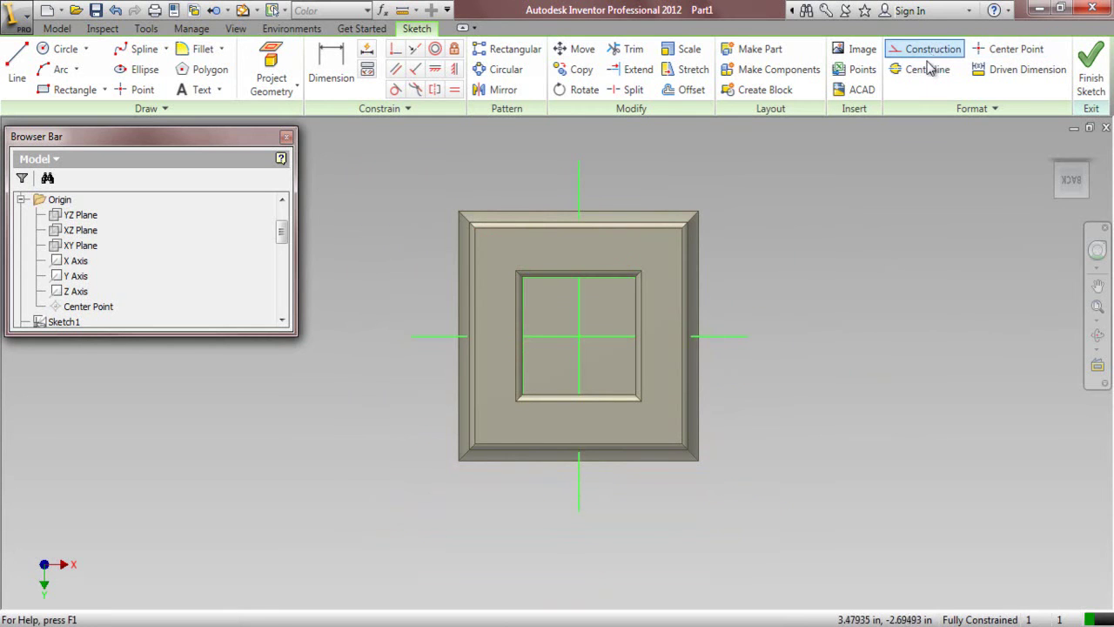
left_click(1088, 308)
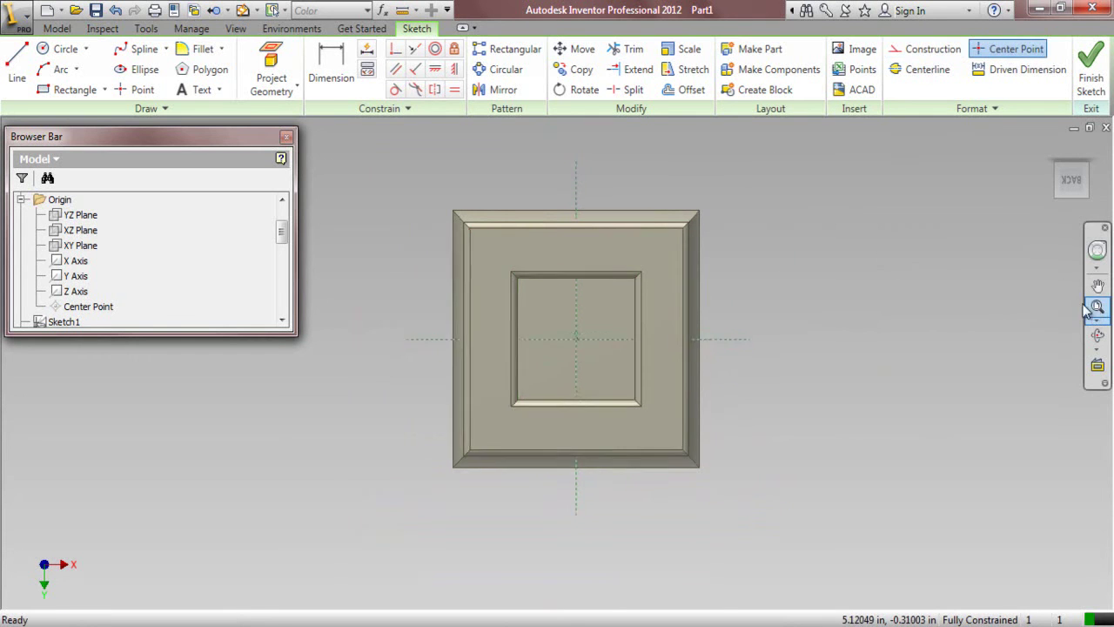
Step: Add the sketch text "Bottle-Plastic" inside the base recess, with center and middle justification
left_click(199, 90)
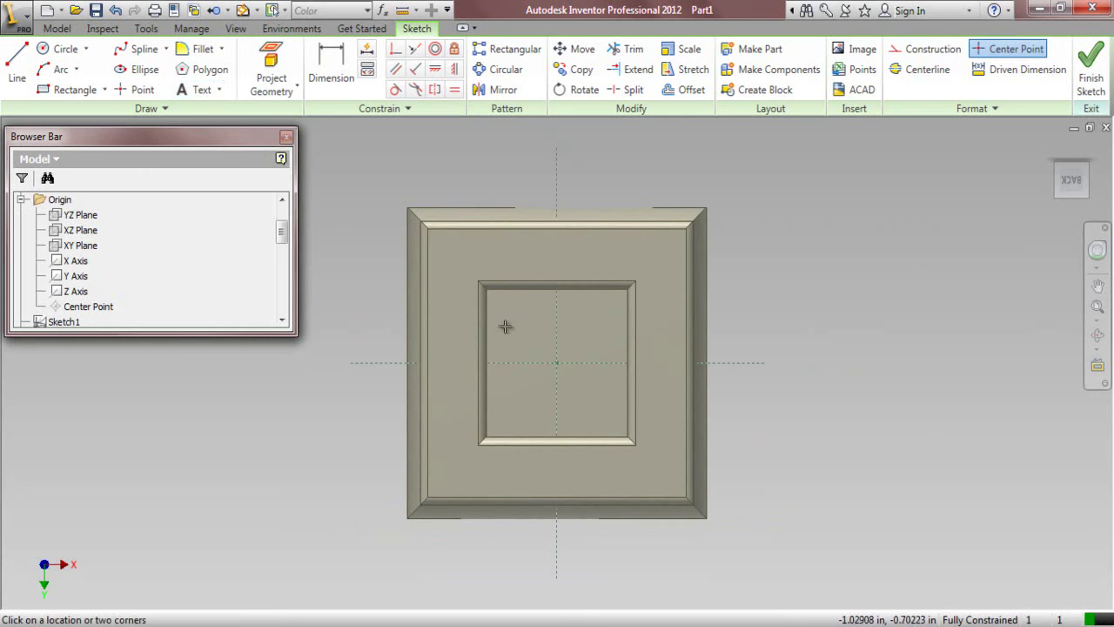
left_click(520, 348)
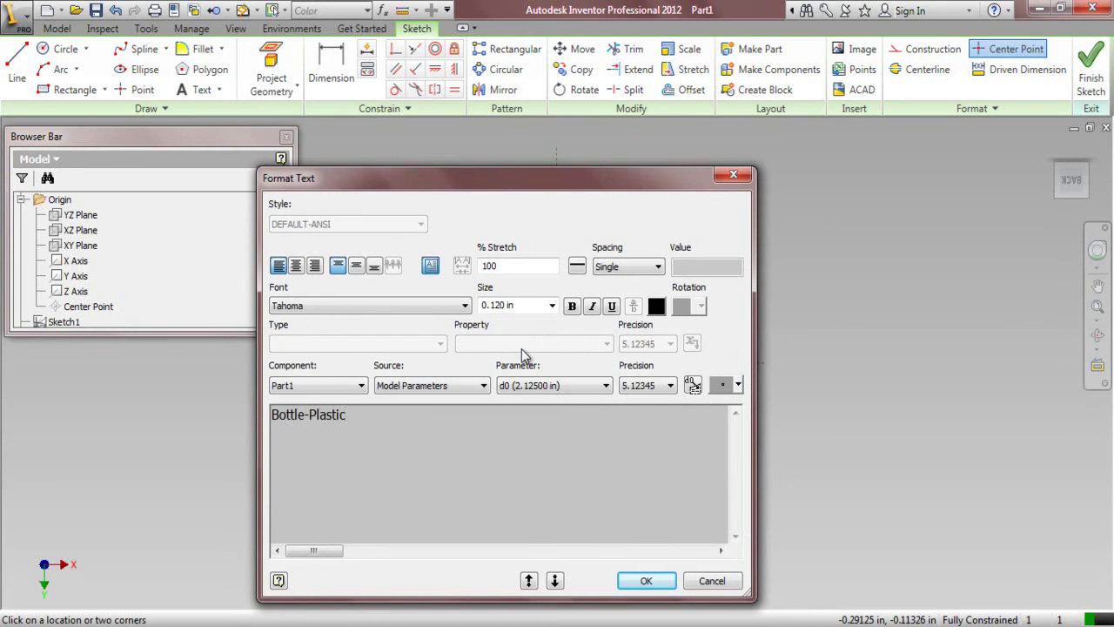
left_click(296, 268)
left_click(357, 267)
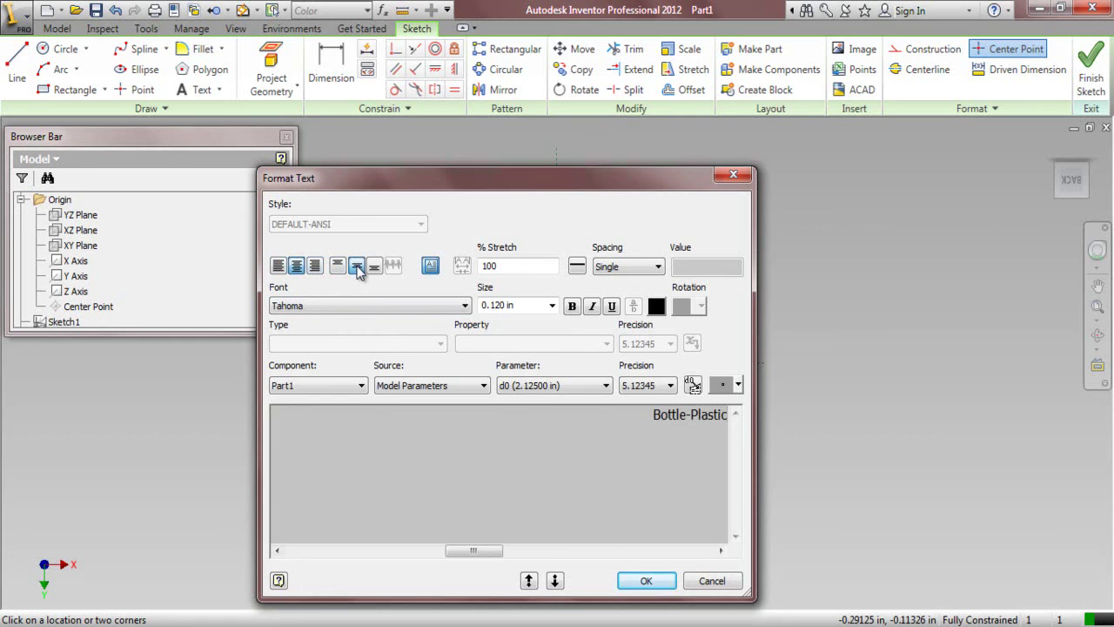
Step: Format the Bottle-Plastic text in red Calibri and place it in the sketch
left_click(655, 307)
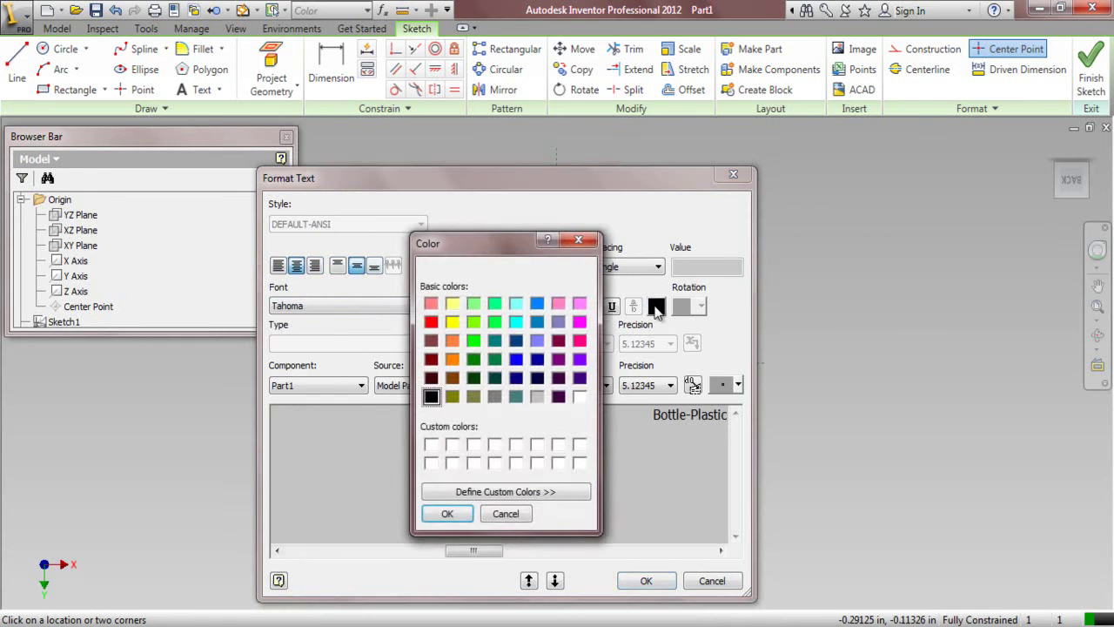
left_click(431, 322)
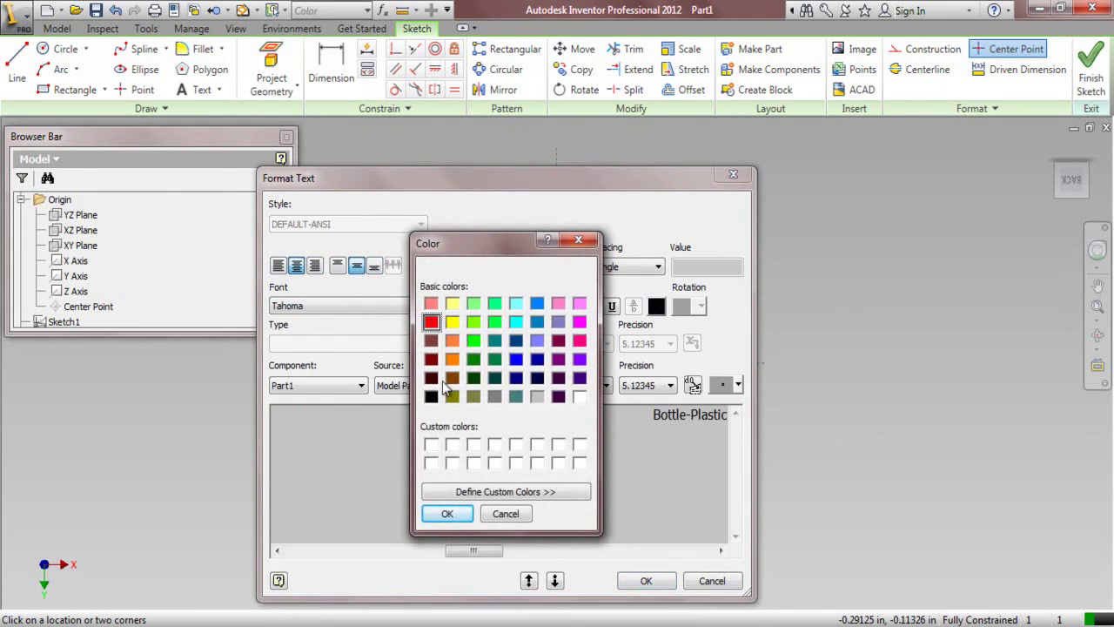
left_click(445, 513)
left_click(397, 305)
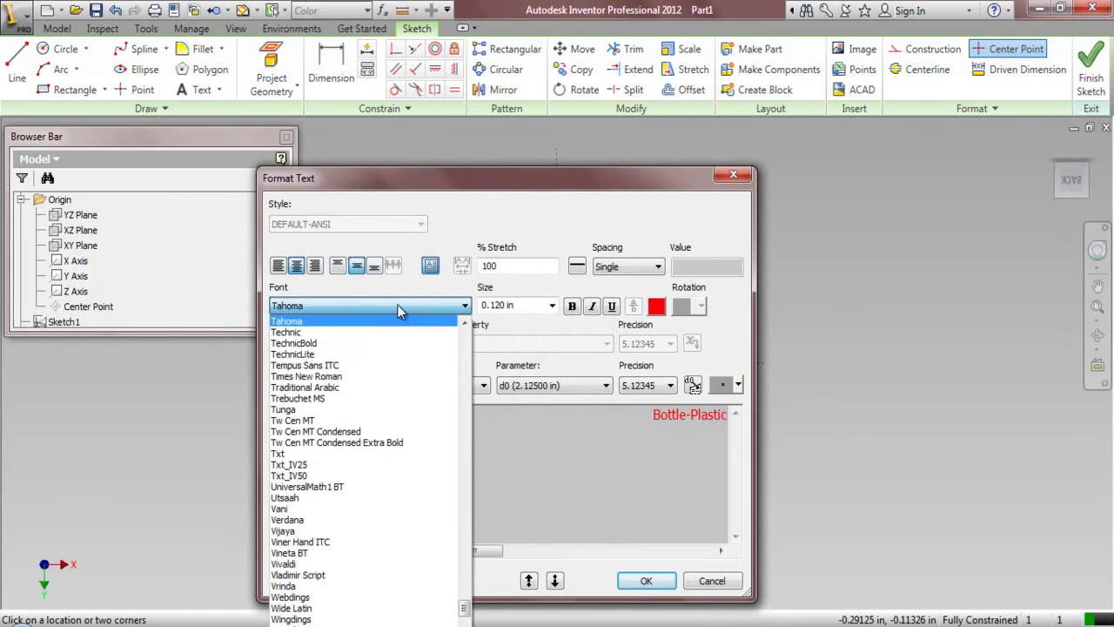
key("c")
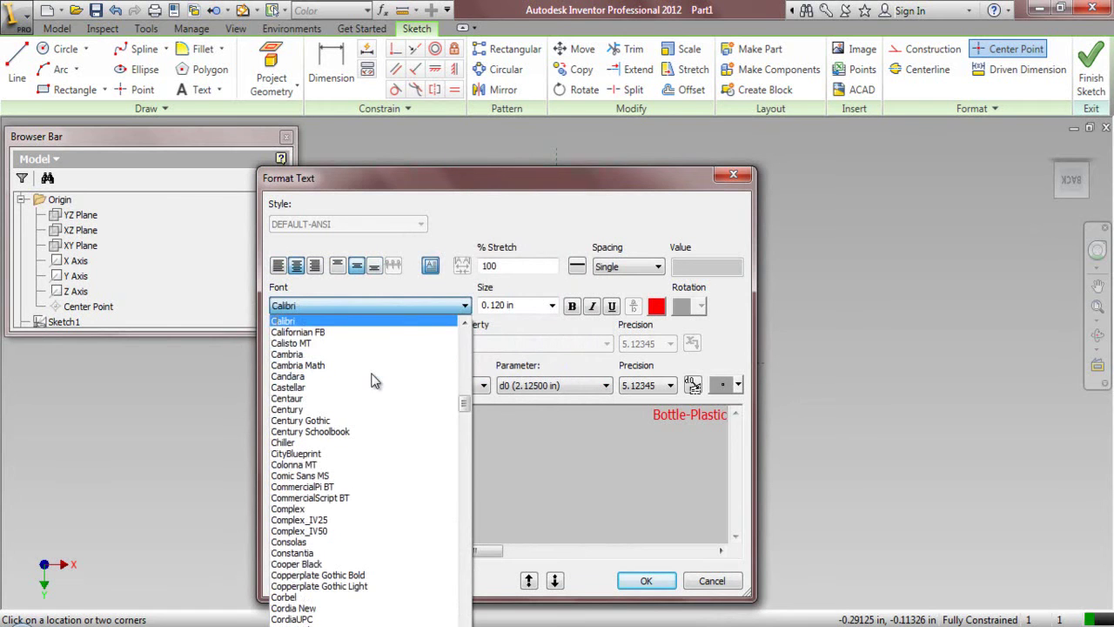
left_click(324, 321)
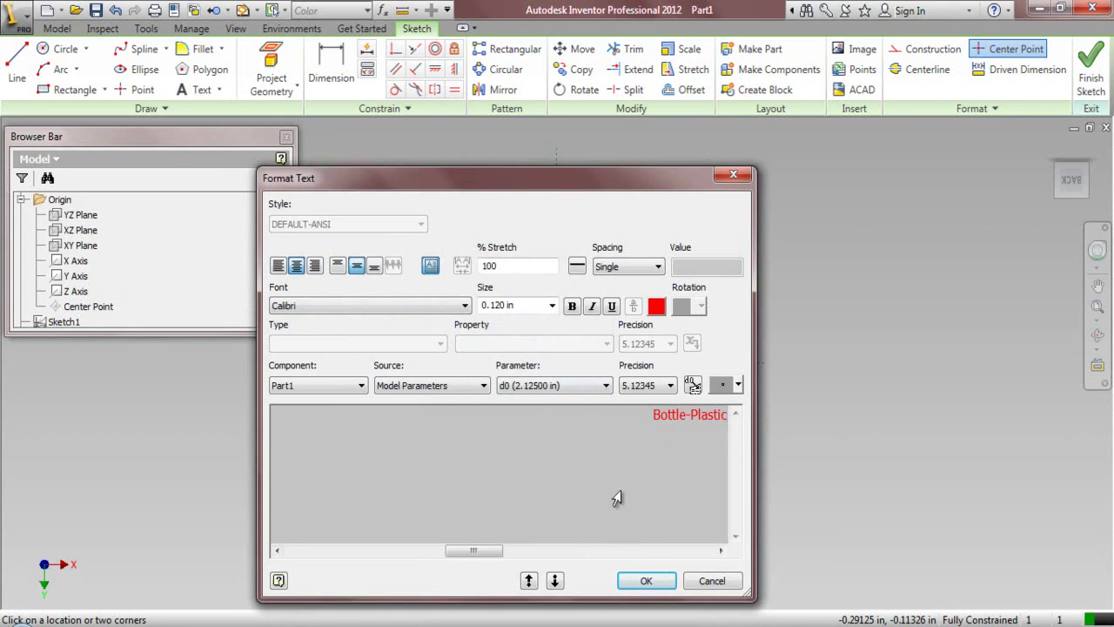
left_click(648, 581)
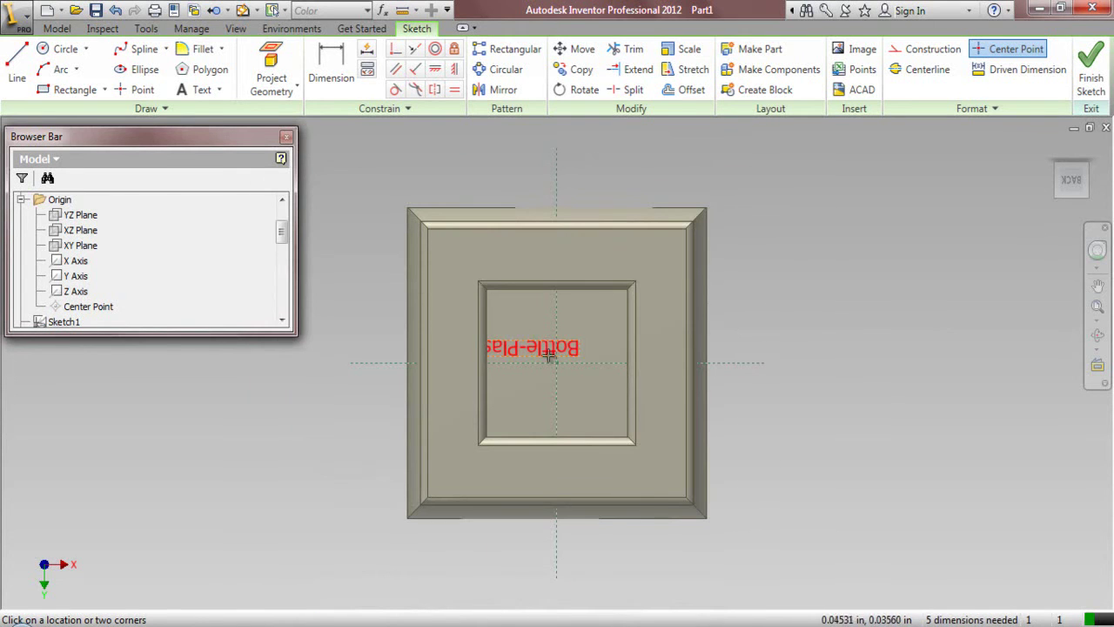
right_click(513, 318)
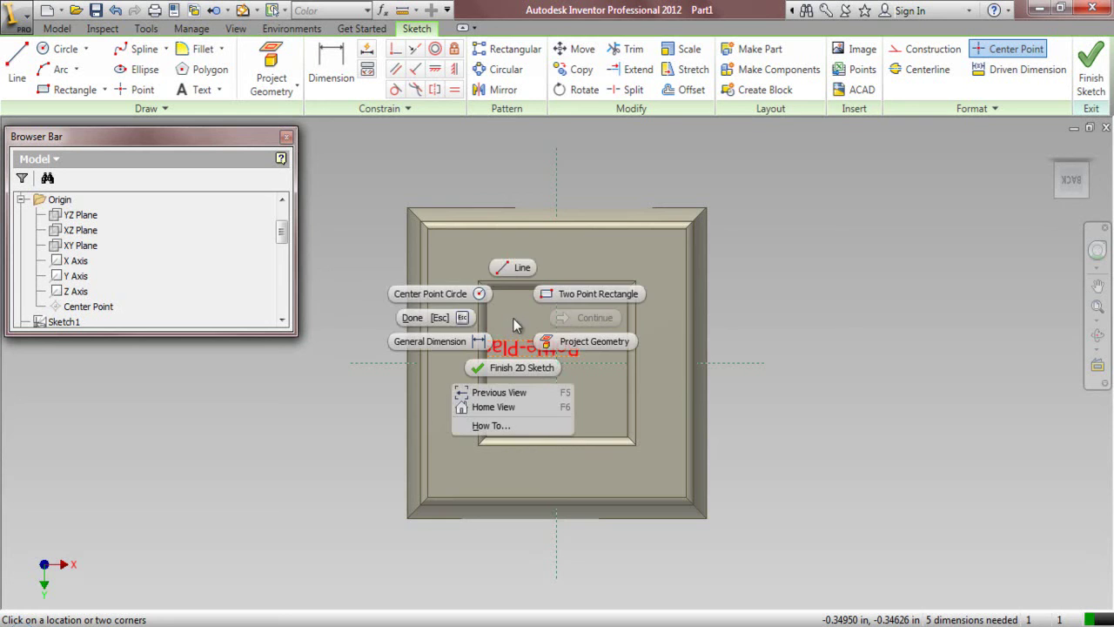
left_click(452, 320)
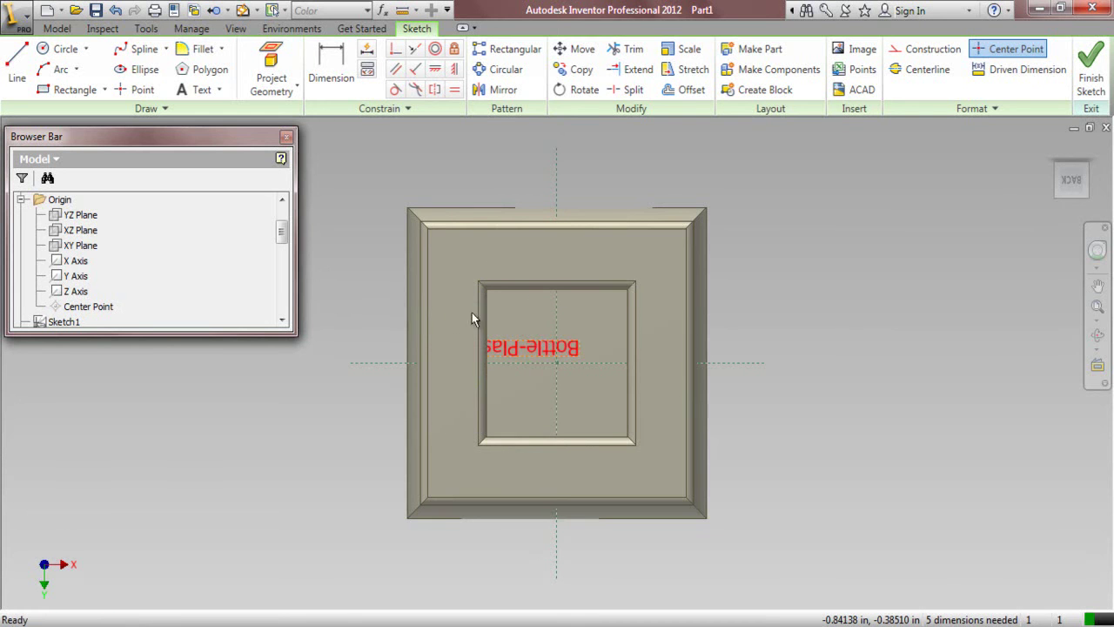
Step: Rotate the bottom view 180 degrees so the Bottle-Plastic text reads upright, and enlarge the base
left_click(1089, 150)
left_click(1090, 150)
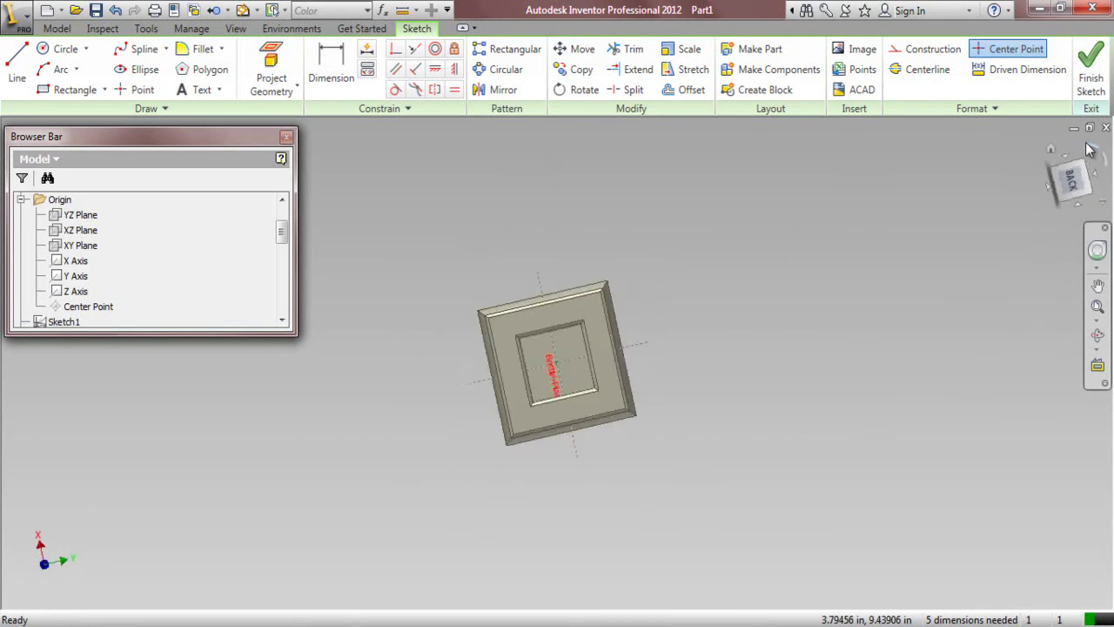
left_click(1098, 310)
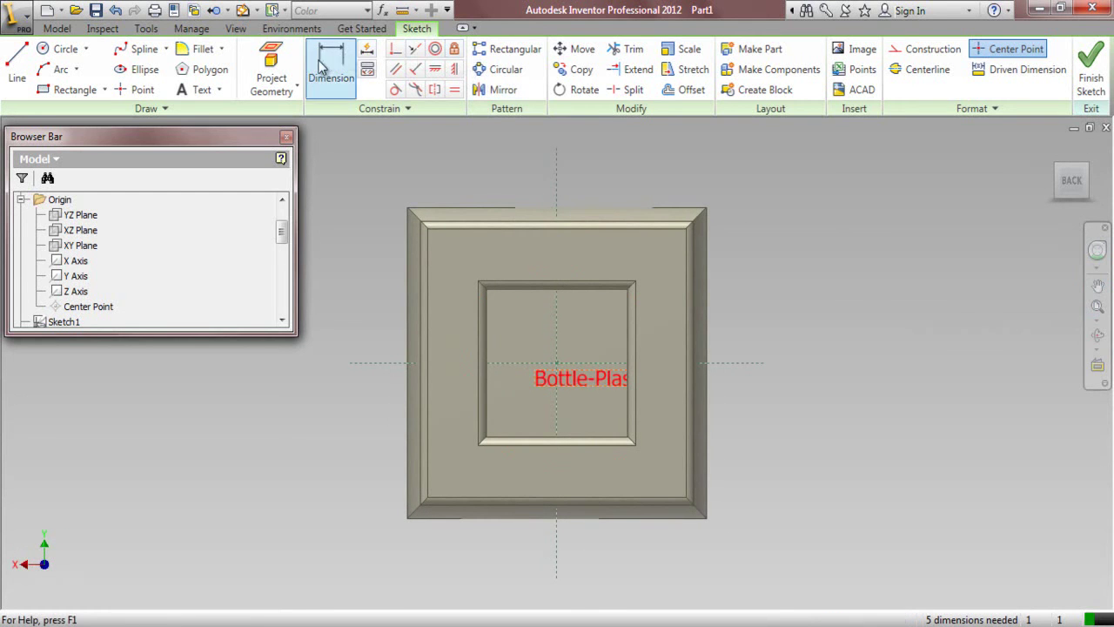
Step: Center the Bottle-Plastic text box on the recess axes with coincident constraints, joining its side and upper edge midpoints to the construction lines
left_click(395, 48)
scroll(529, 386, "up", 2)
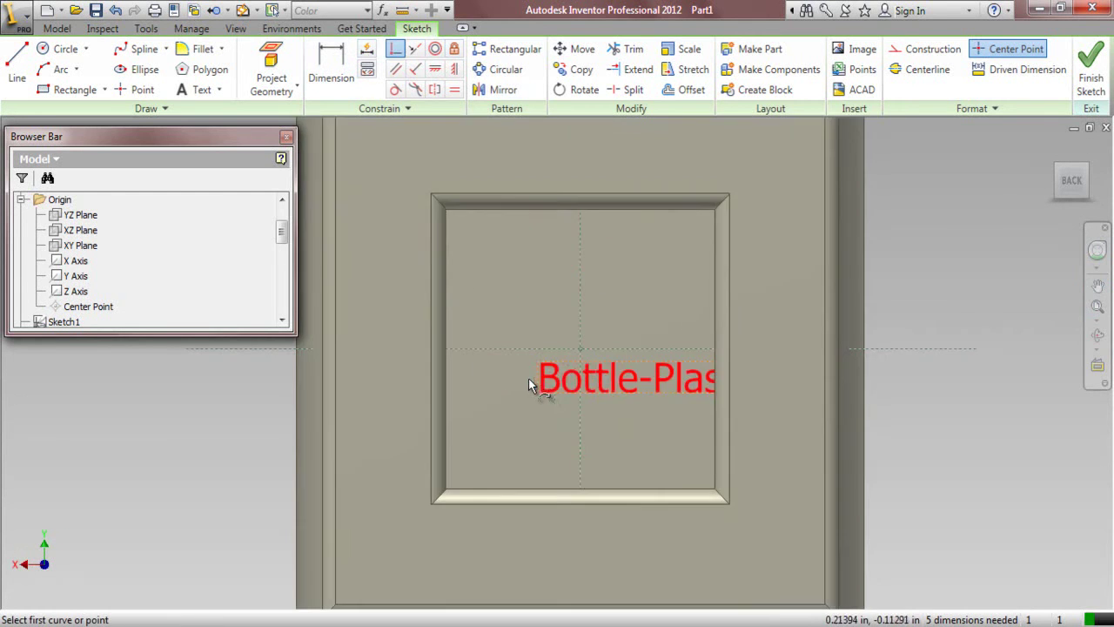
left_click(537, 378)
left_click(497, 348)
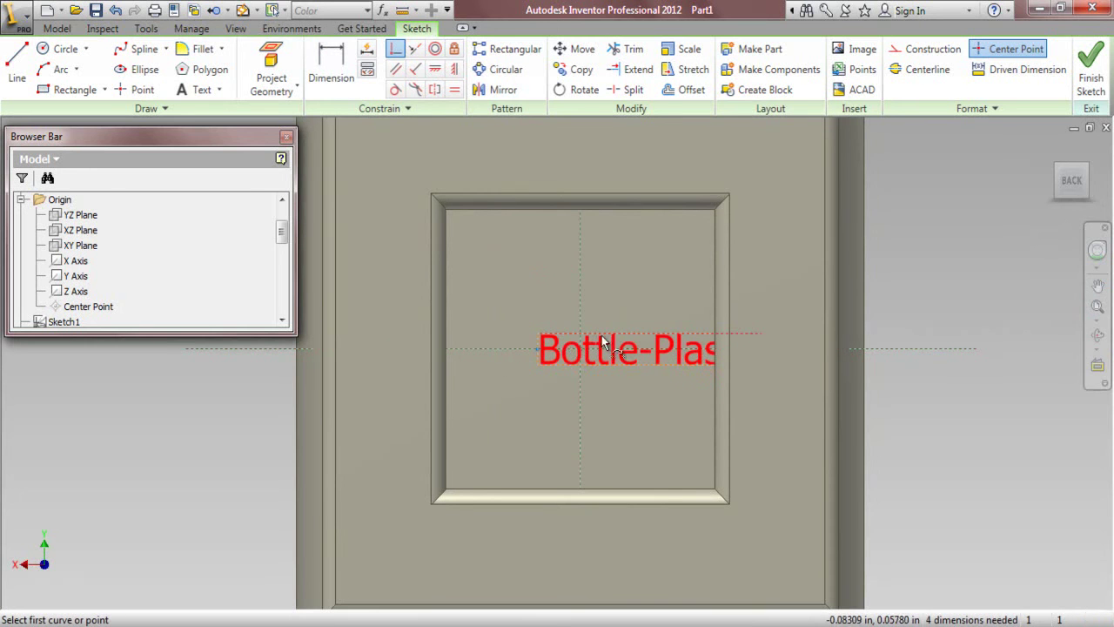
left_click(650, 334)
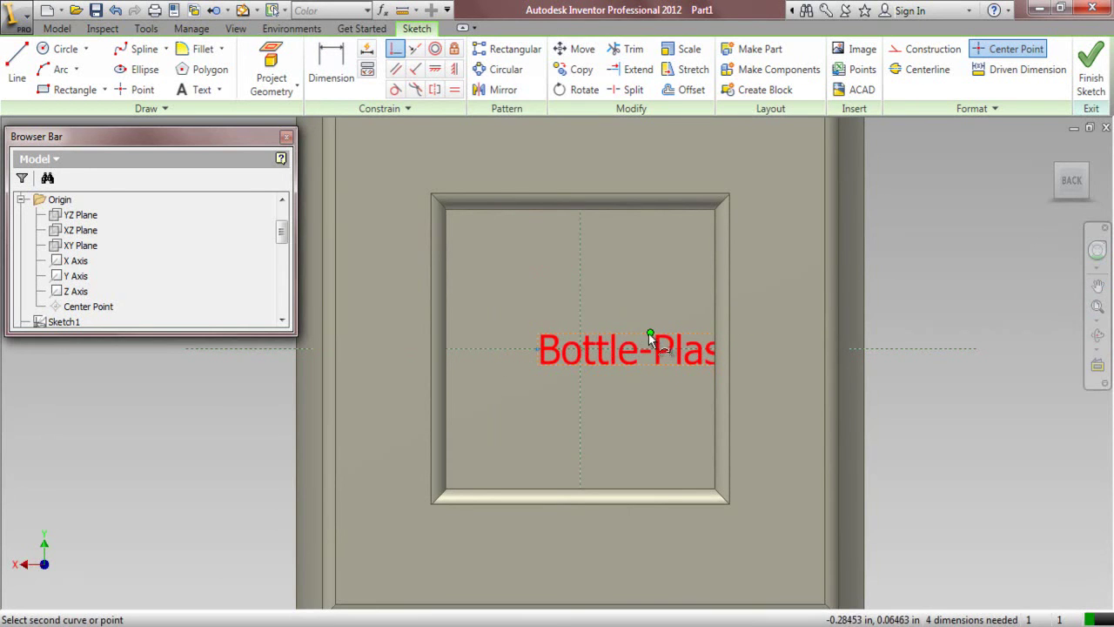
left_click(580, 313)
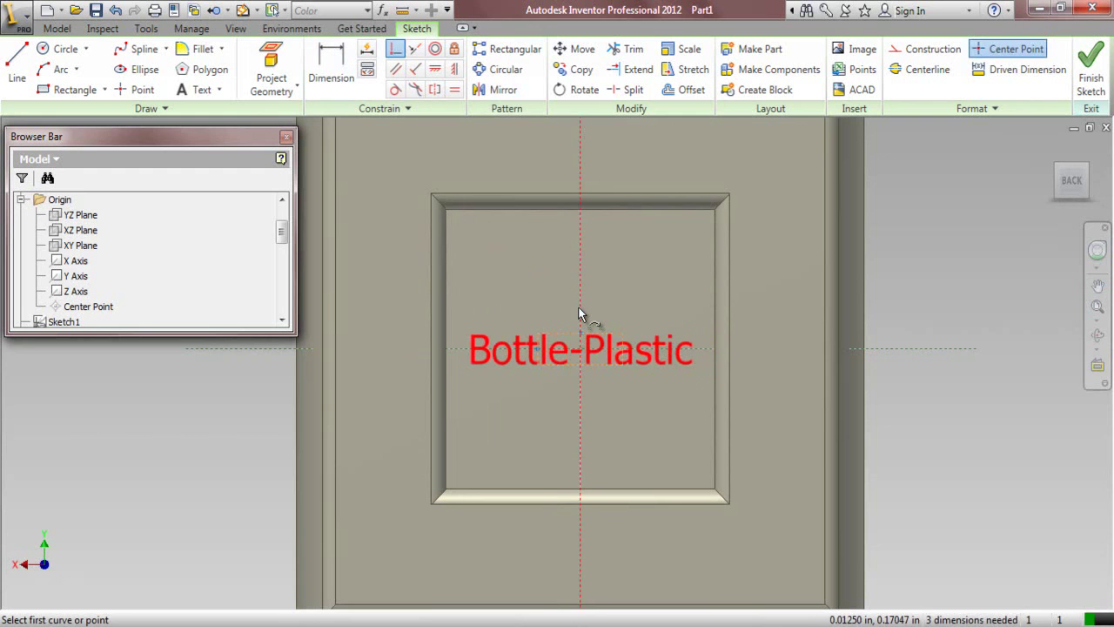
Step: Make the text box's side and upper edges collinear with the matching recess edges, and finish the sketch
left_click(414, 49)
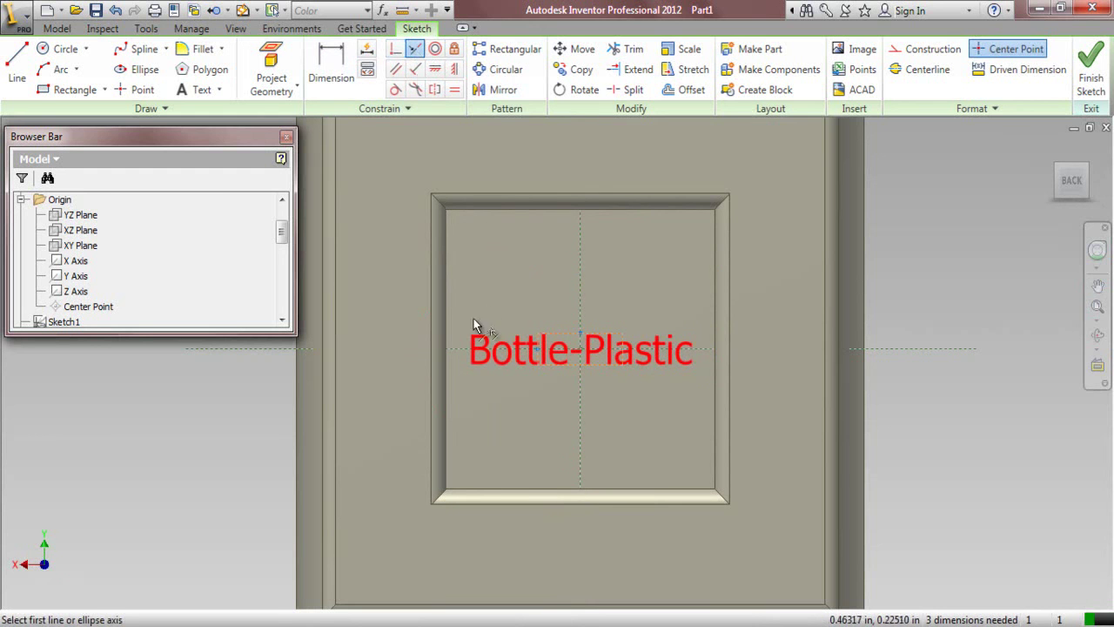
left_click(540, 346)
left_click(446, 322)
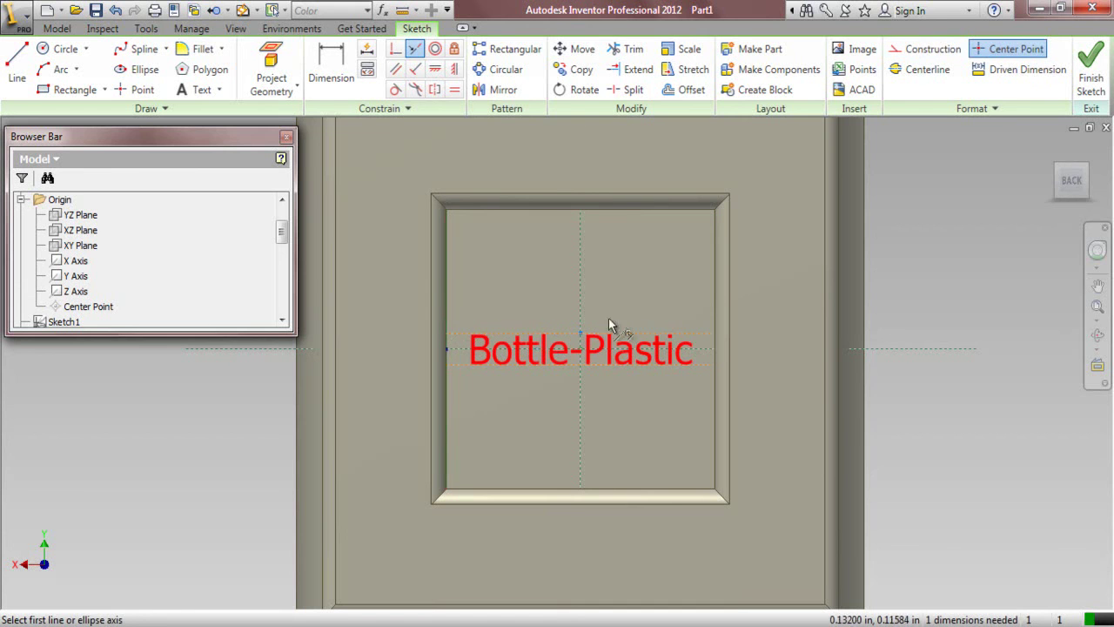
left_click(687, 335)
left_click(671, 210)
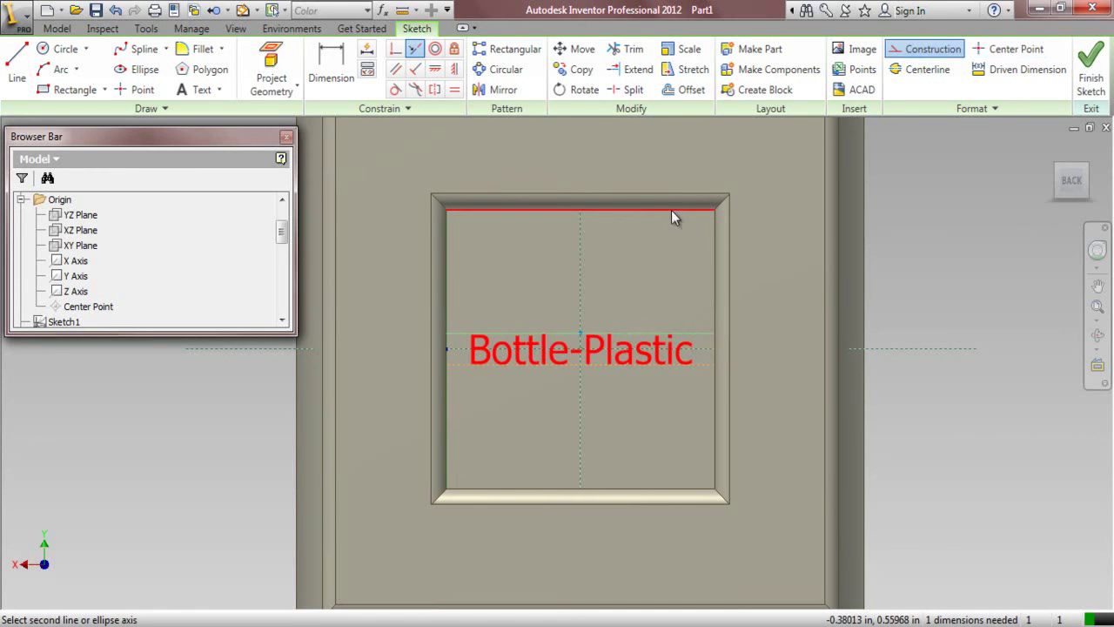
right_click(655, 263)
left_click(585, 259)
left_click(1088, 75)
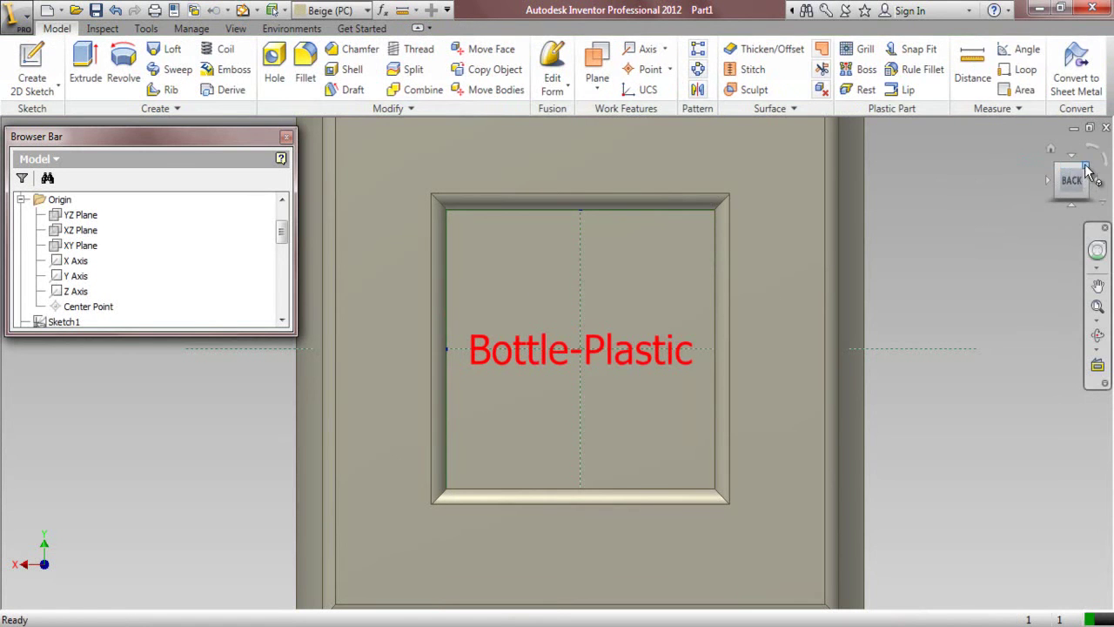
Step: Set up an emboss from the face using the Bottle-Plastic text as profile, with a depth of 1/32
left_click(1086, 172)
scroll(391, 473, "up", 3)
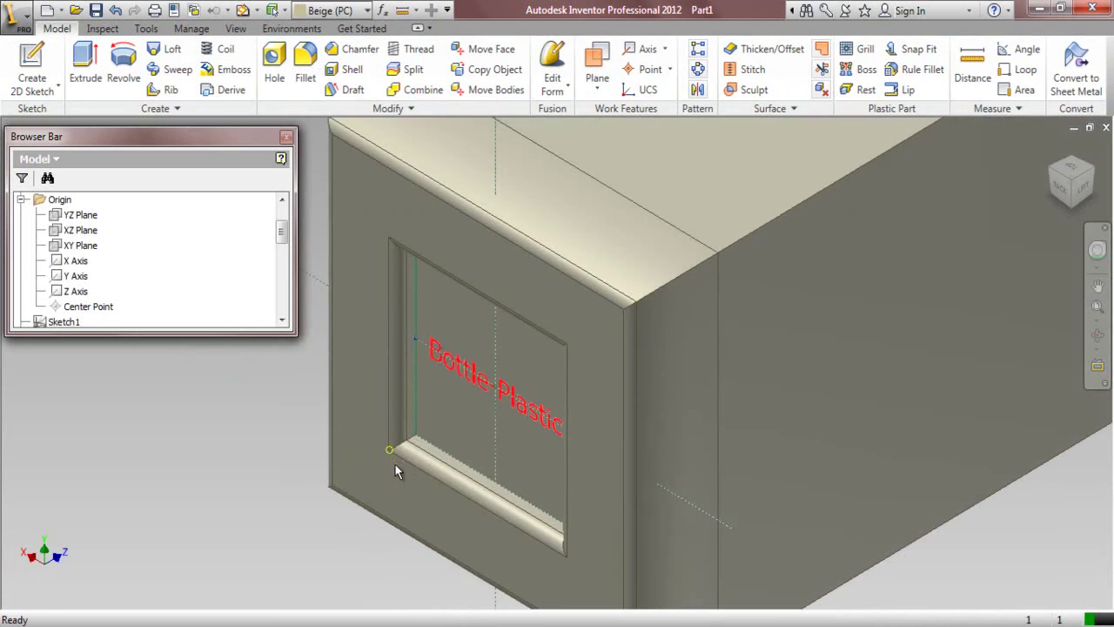
left_click(235, 74)
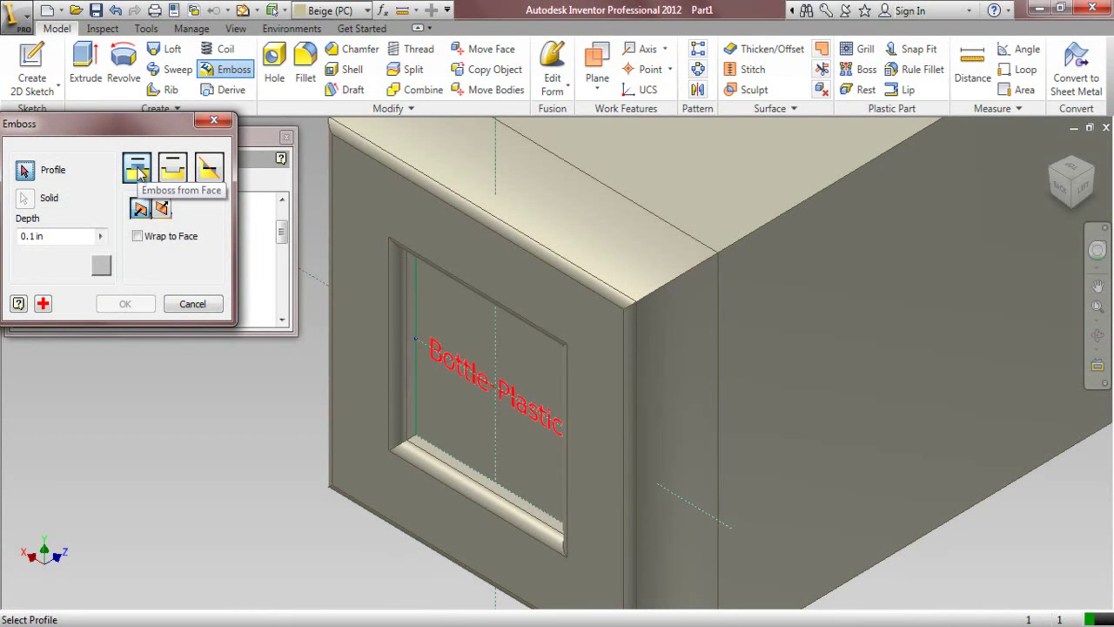
left_click(462, 381)
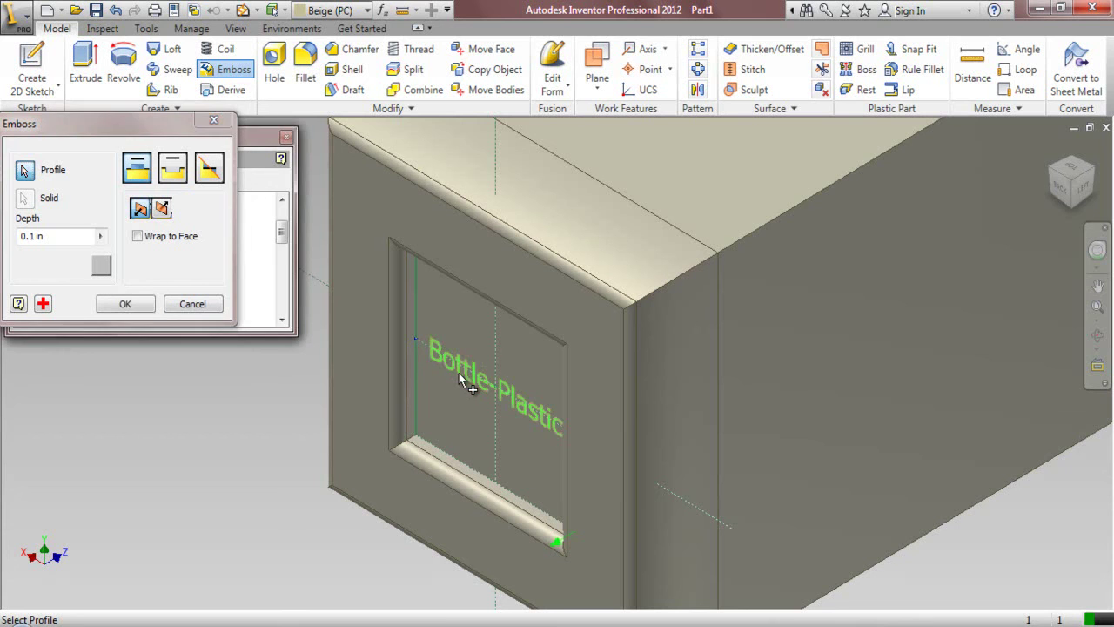
left_click(61, 239)
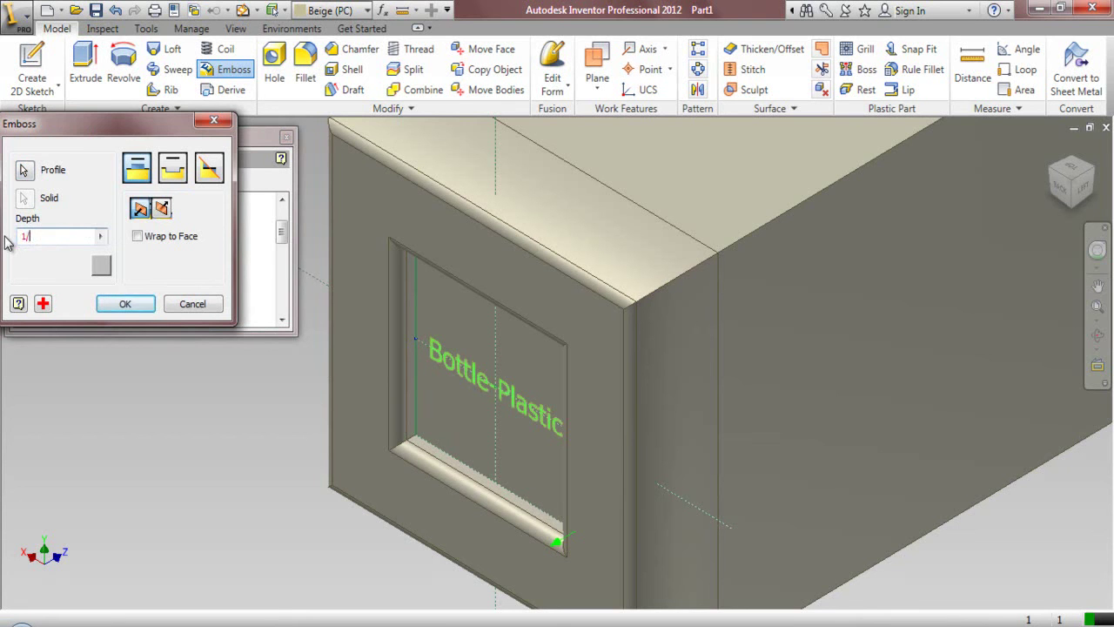
Step: Set the emboss top face color to Red and create the raised Bottle-Plastic text
left_click(101, 269)
left_click(121, 157)
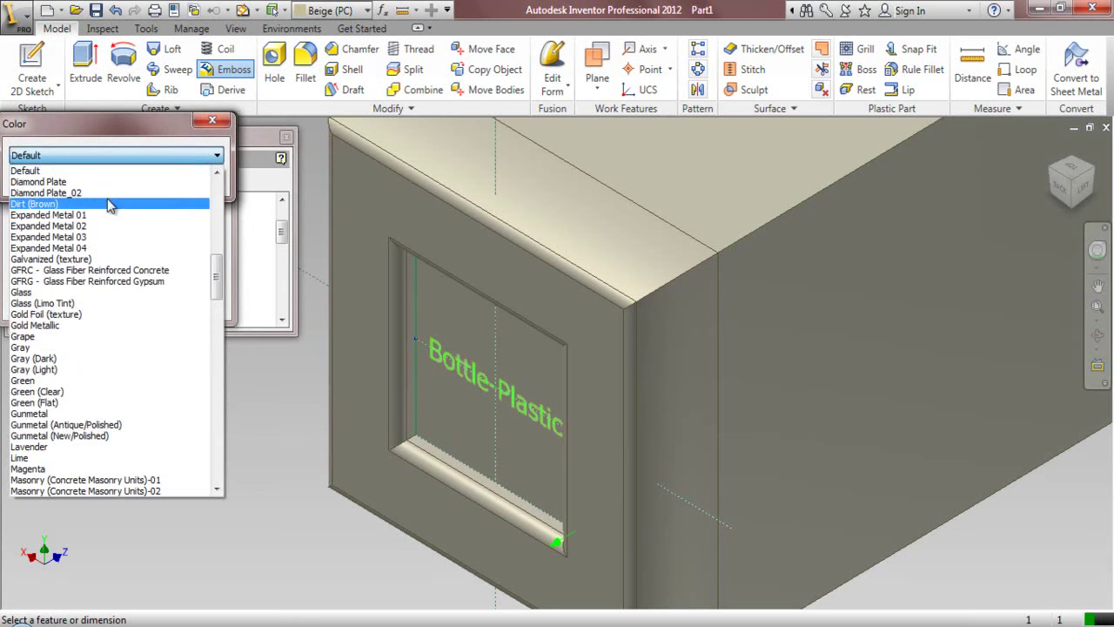
key("r")
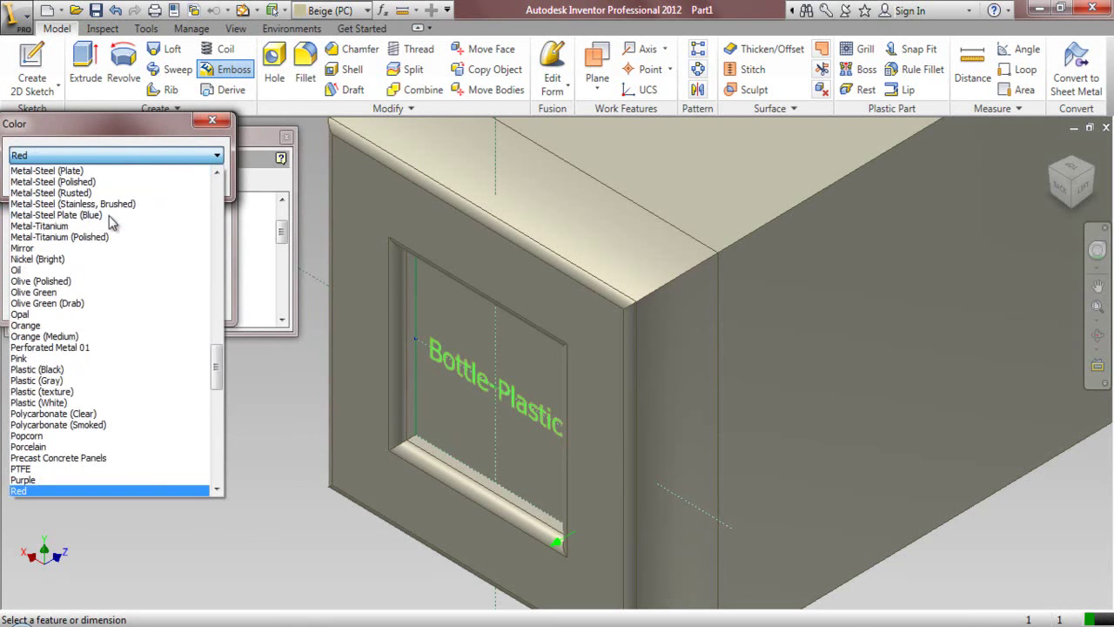
left_click(76, 490)
left_click(125, 179)
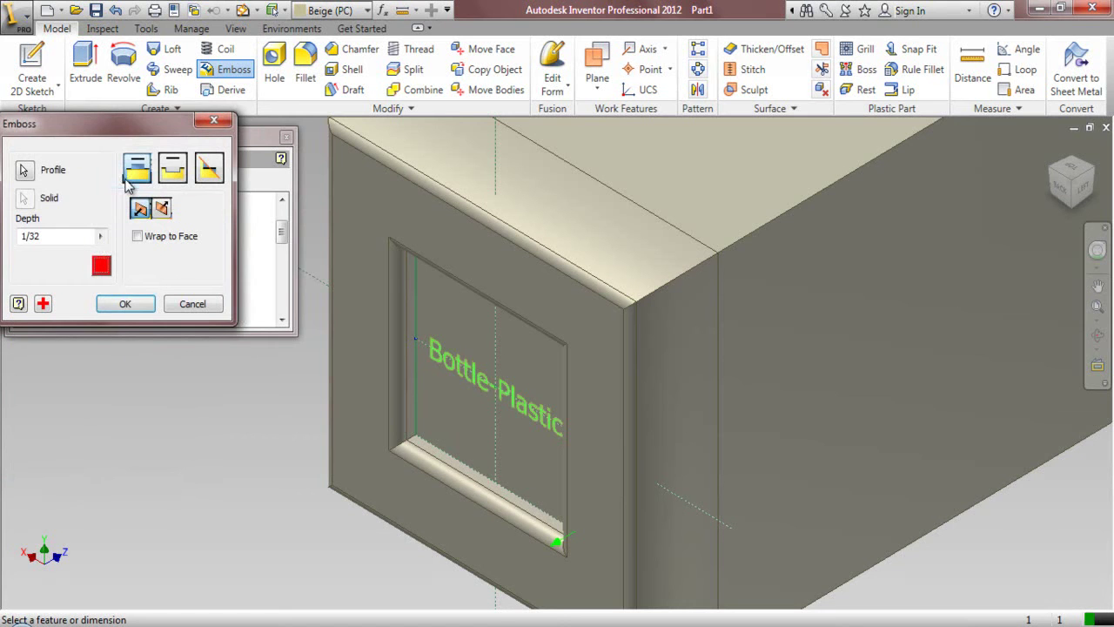
left_click(125, 303)
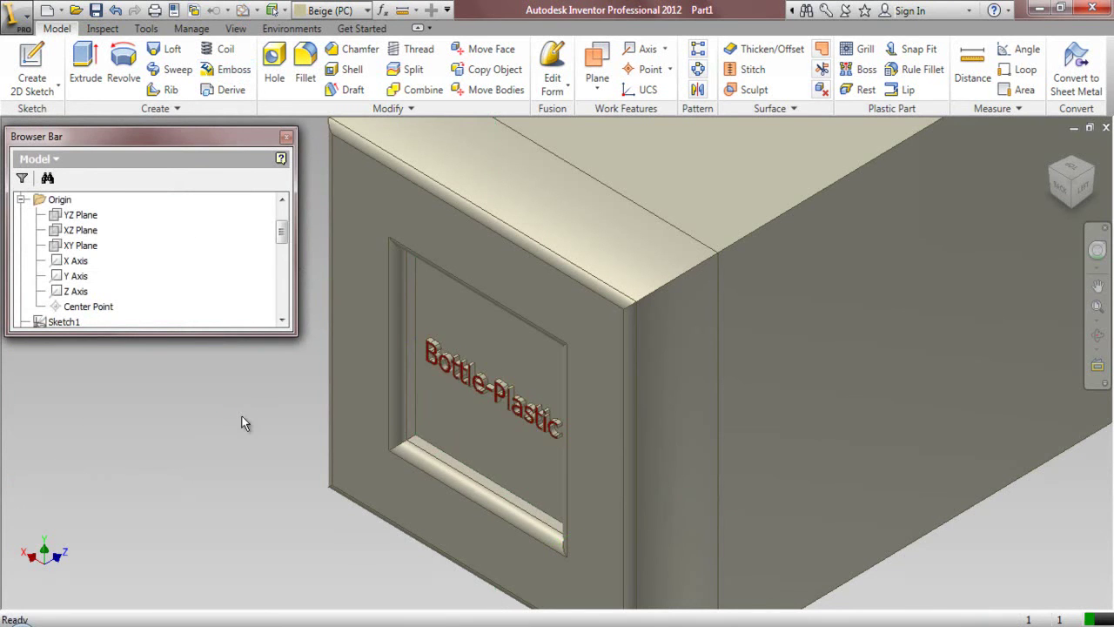
Step: Set the feature color style of the Bottle-Plastic emboss to Red in its feature properties
scroll(194, 298, "down", 5)
left_click(75, 295)
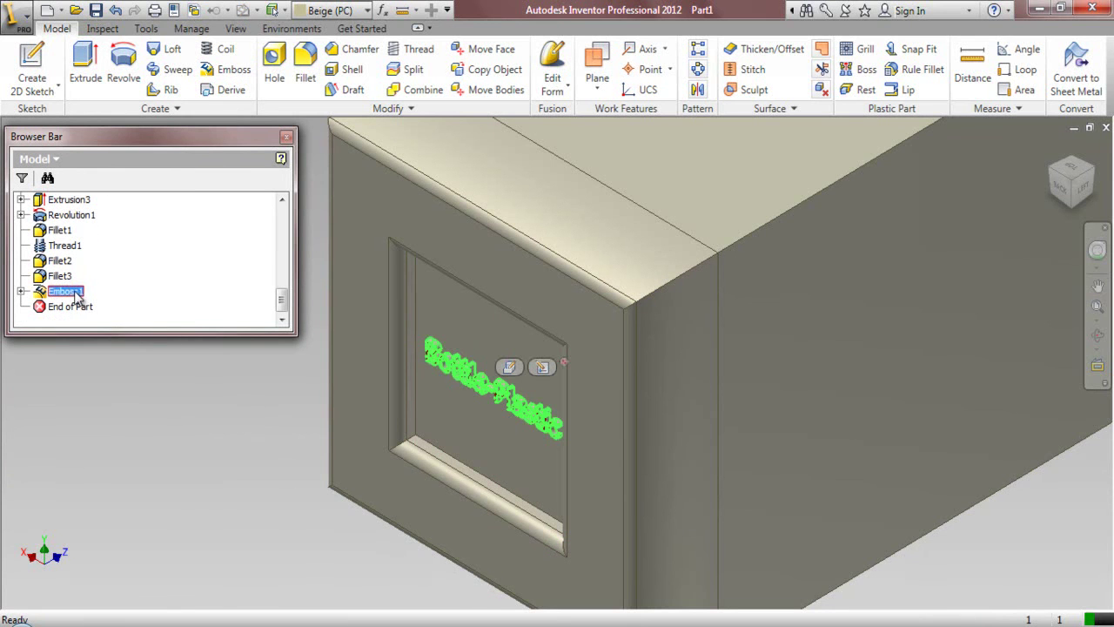
right_click(75, 295)
left_click(122, 537)
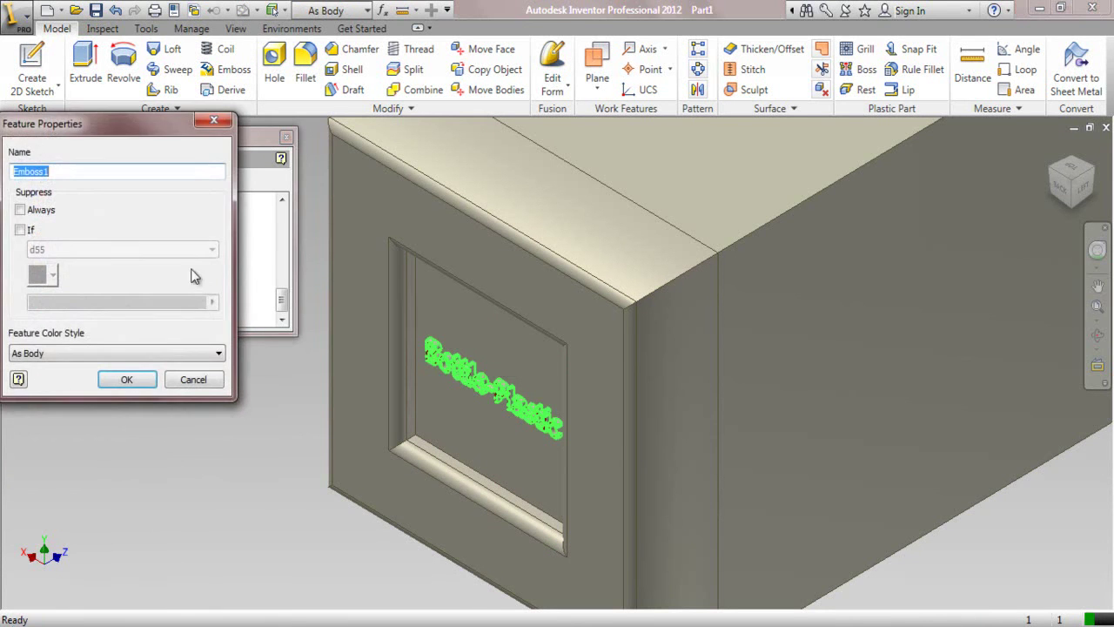
left_click(218, 352)
key("r")
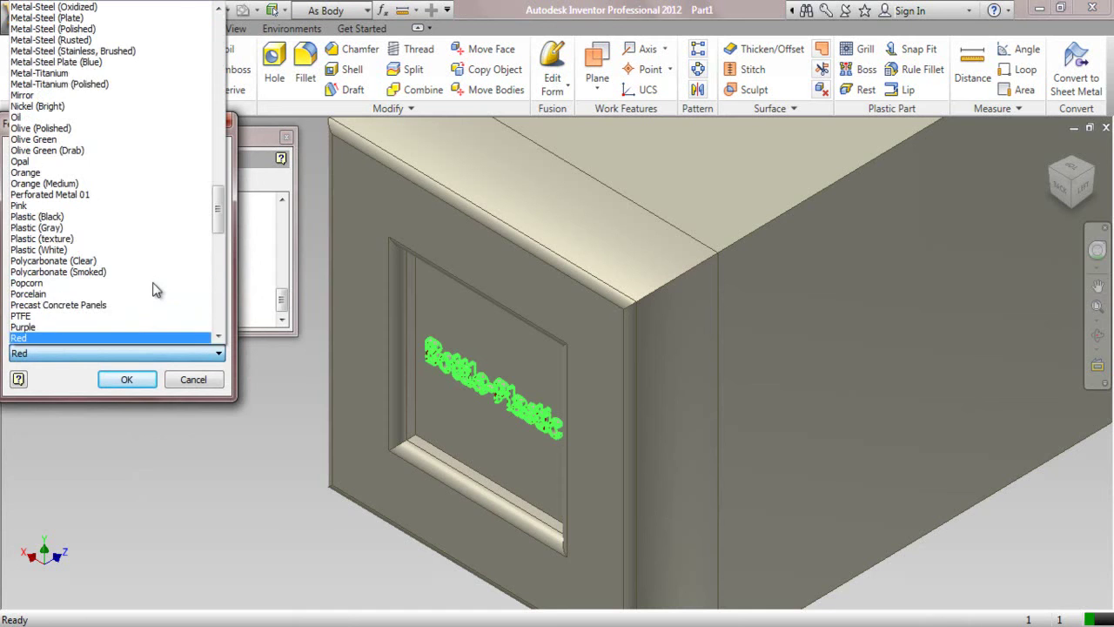
left_click(104, 342)
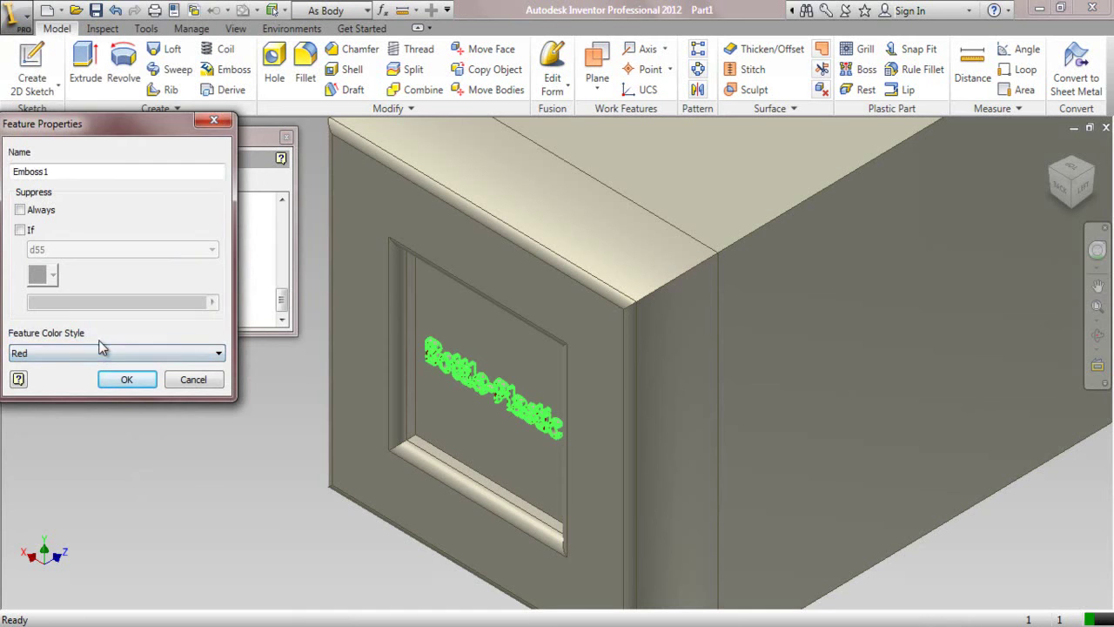
left_click(126, 381)
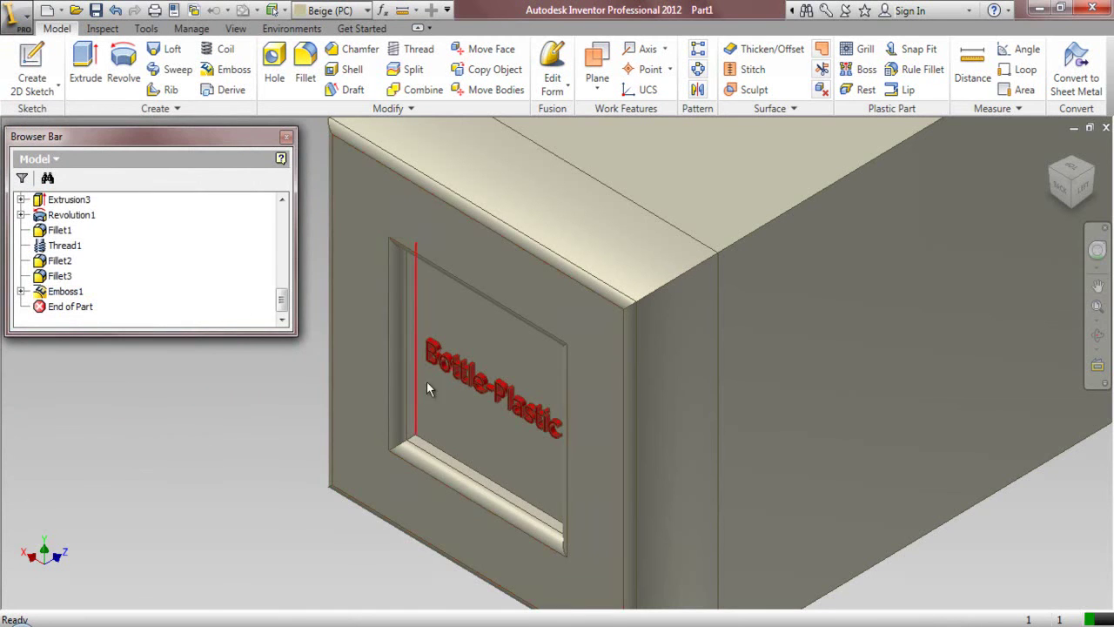
Step: Return the bottle to the home view, then save and close the part file
scroll(427, 387, "up", 3)
scroll(357, 443, "down", 5)
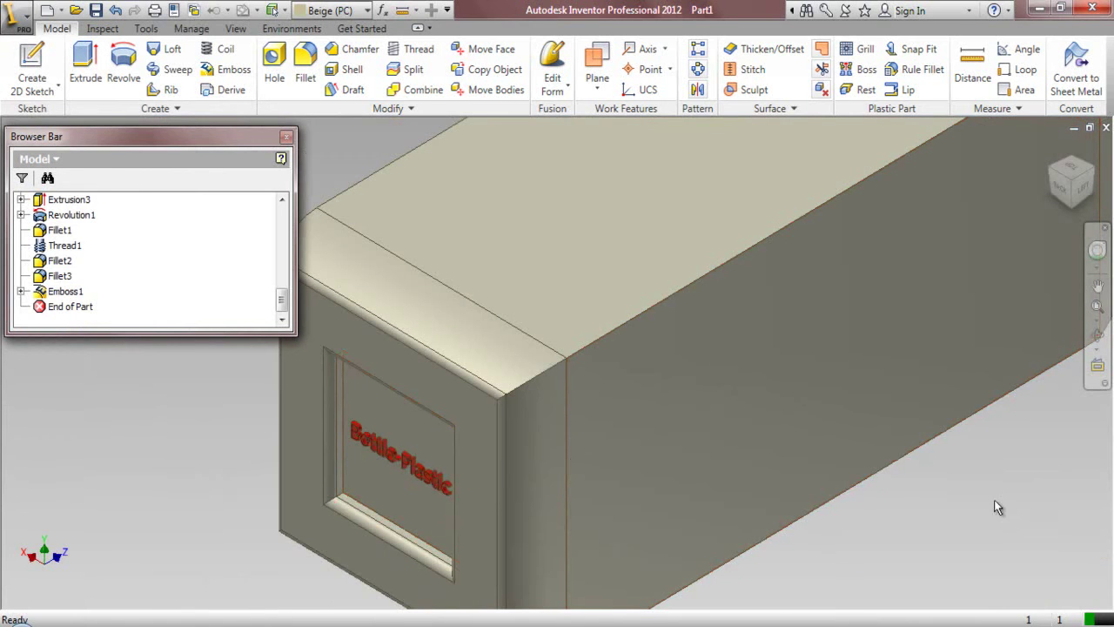
right_click(994, 500)
left_click(989, 431)
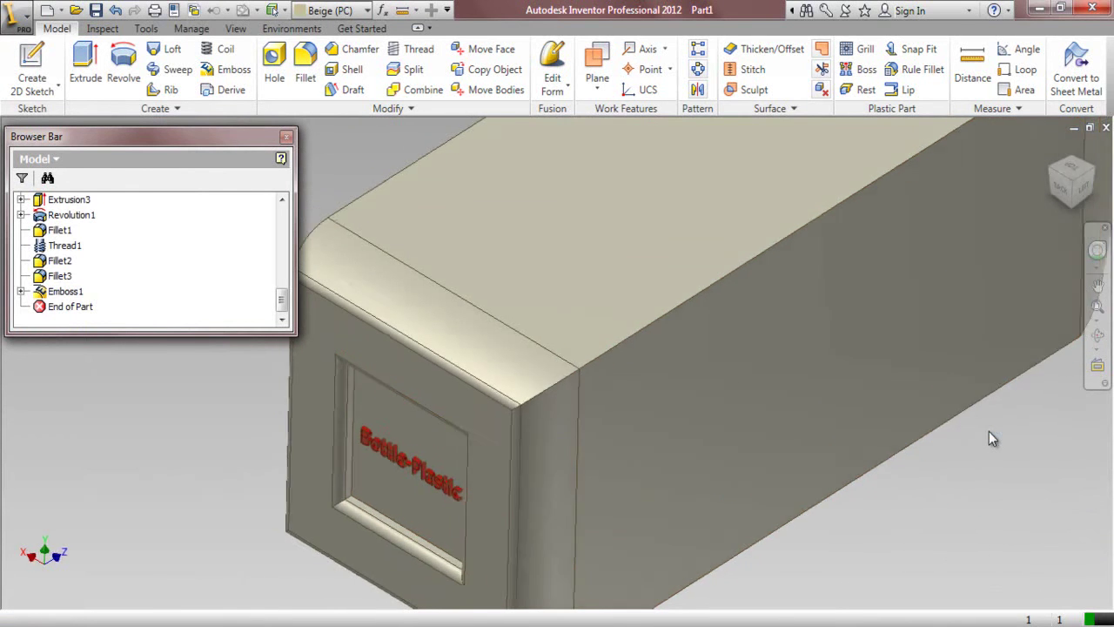
left_click(94, 11)
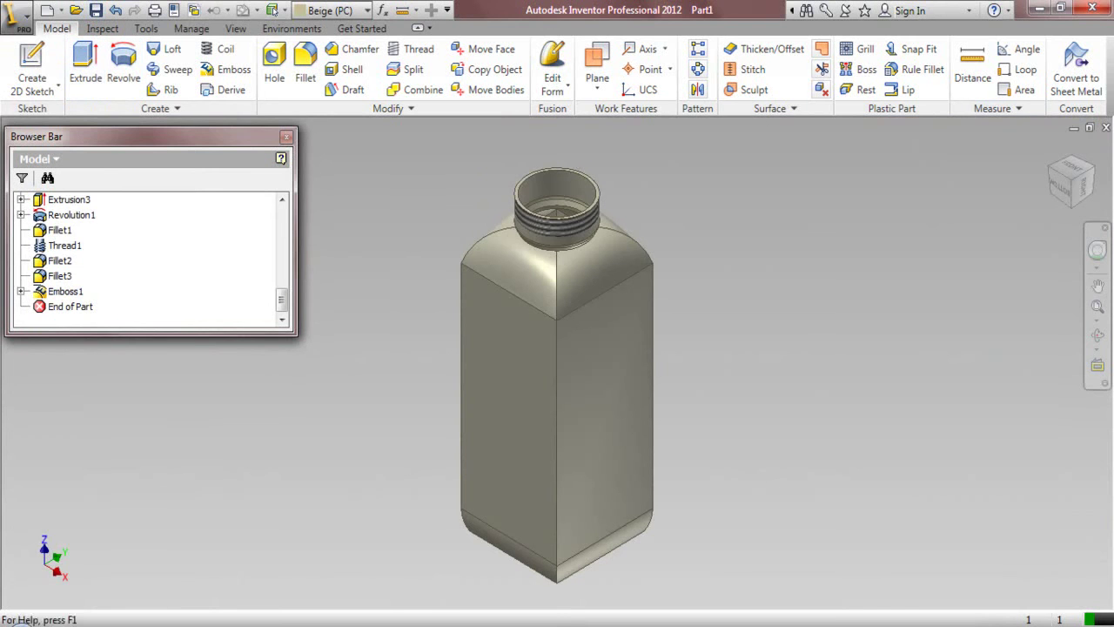
left_click(1105, 128)
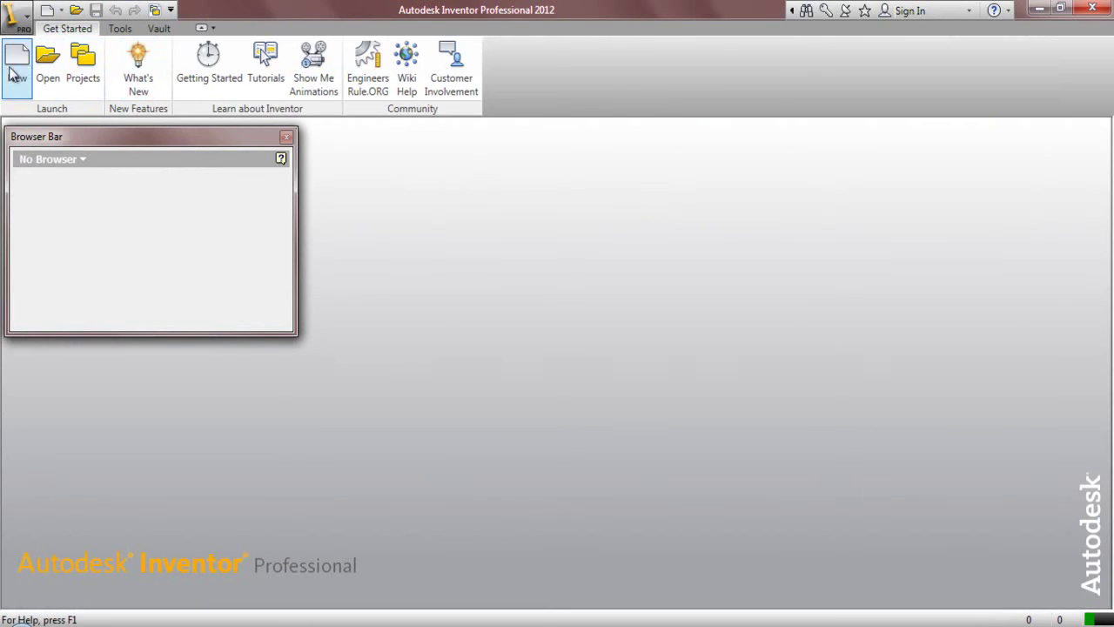
Step: Create a new assembly from the My Preference.iam template
left_click(14, 76)
left_click(450, 204)
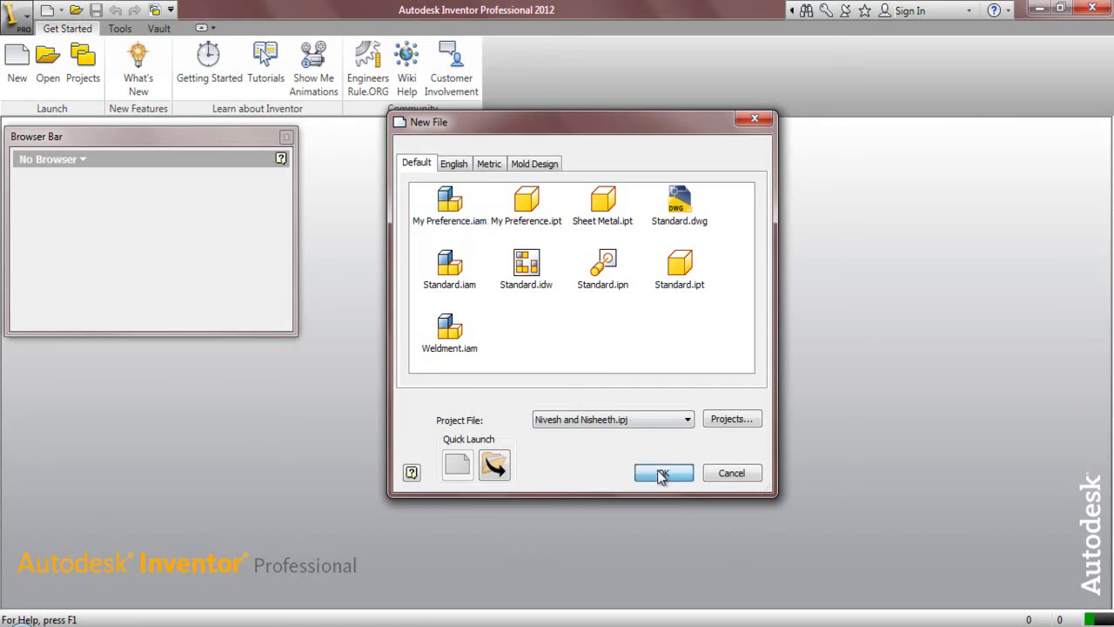
left_click(661, 474)
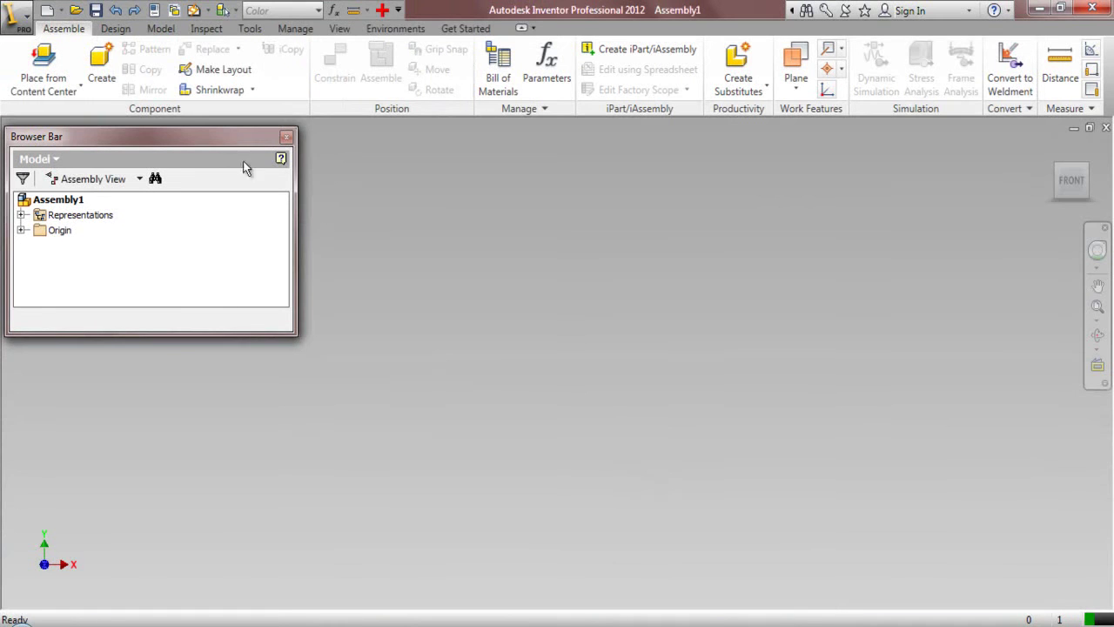
Step: Place one instance of the bottle part from the Bottle-Plastic folder into the assembly
left_click(78, 89)
left_click(80, 117)
double_click(533, 224)
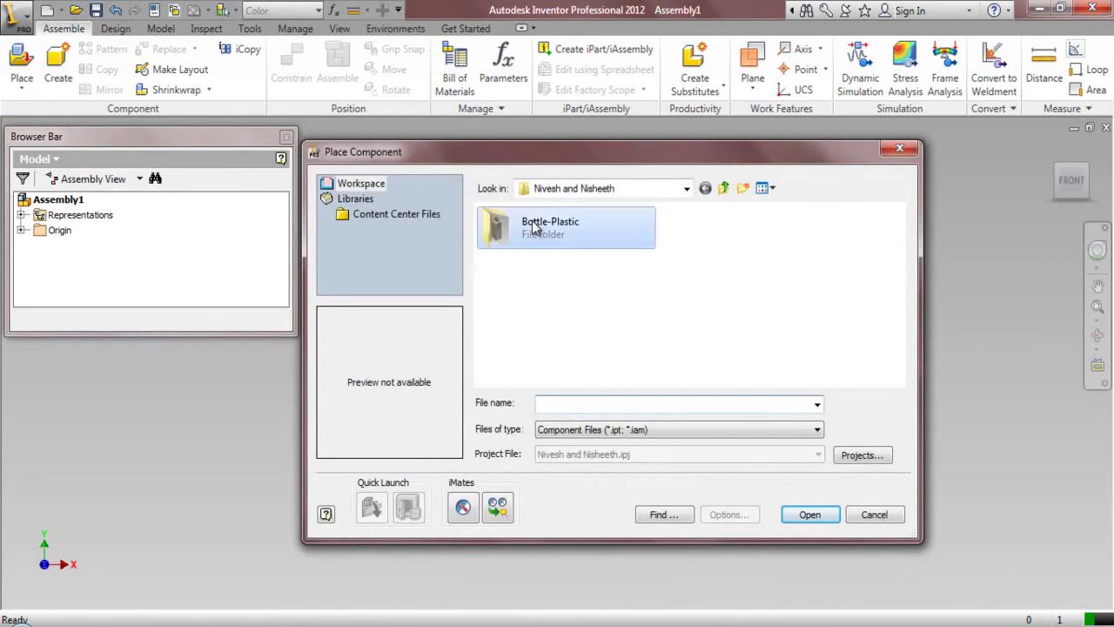
left_click(507, 247)
left_click(808, 514)
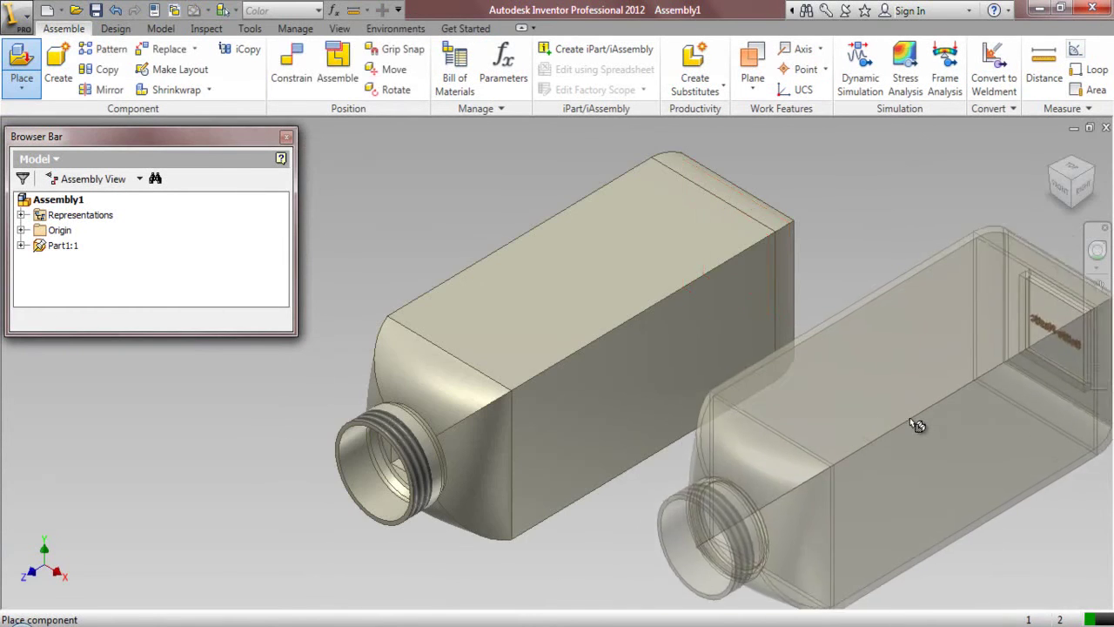
right_click(916, 412)
left_click(926, 419)
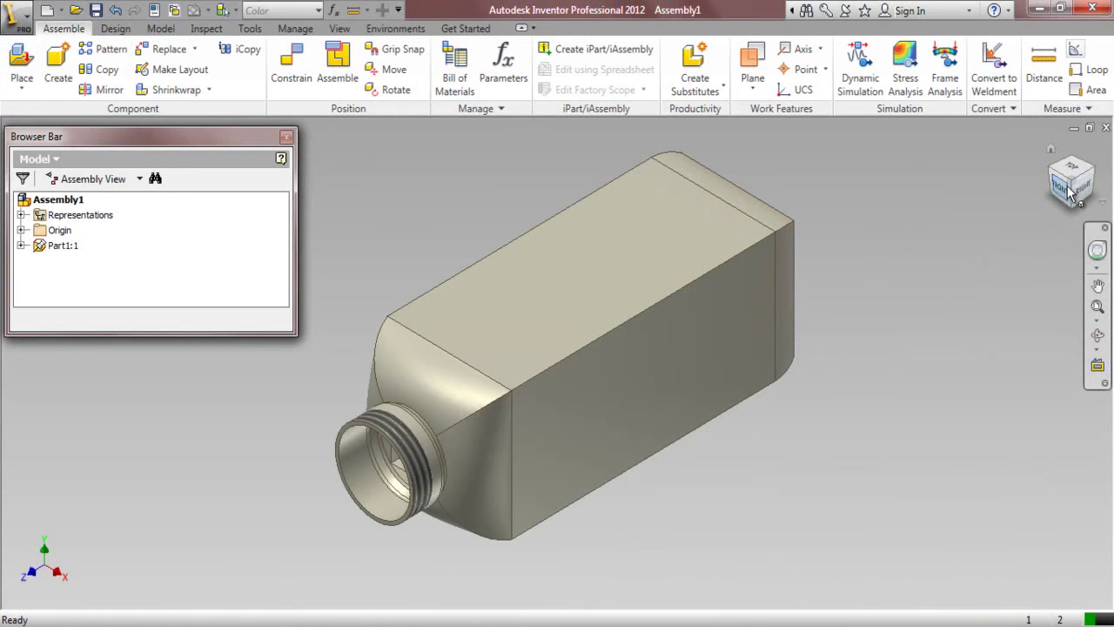
Step: Orient the bottle upright in an isometric view and set the current view as the assembly's home view
left_click(1062, 187)
left_click(1070, 209)
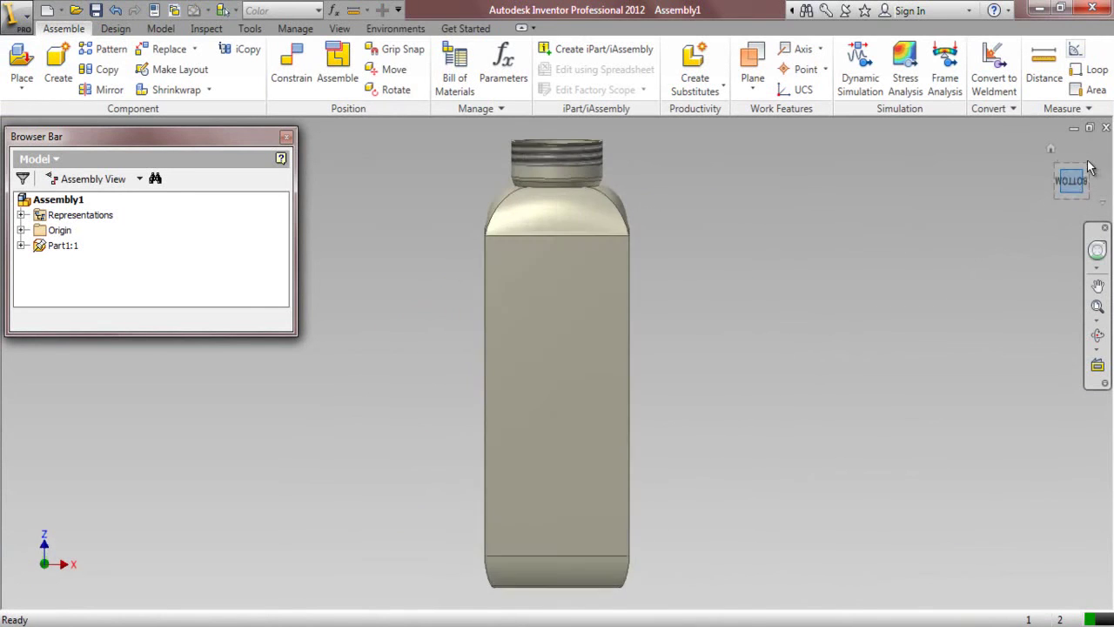
left_click(1090, 174)
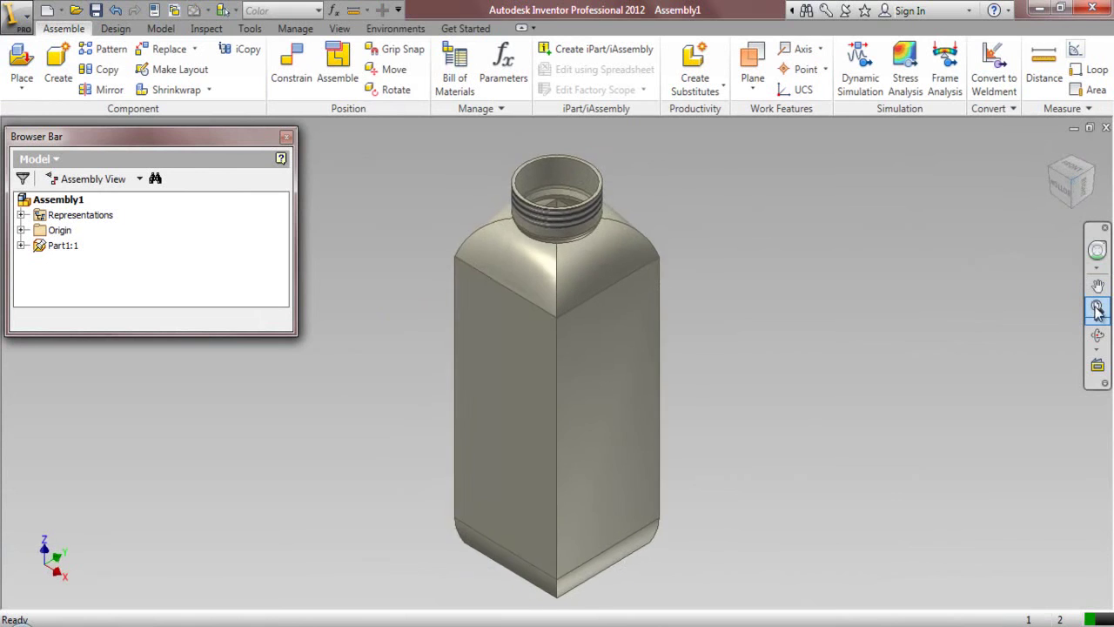
right_click(1048, 150)
mouse_move(1010, 269)
left_click(923, 269)
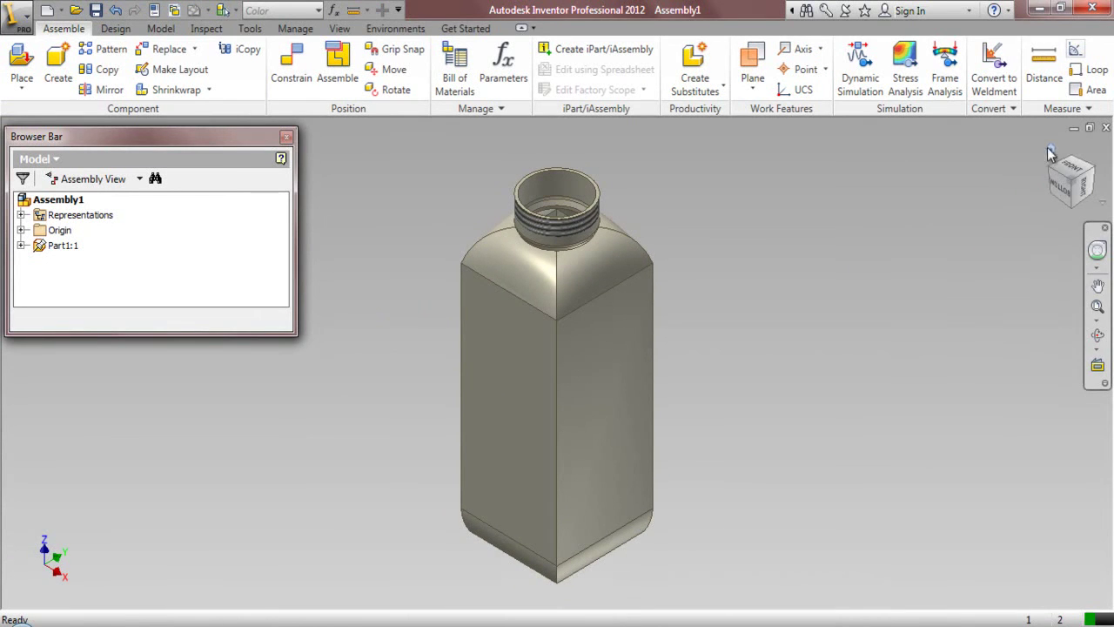
right_click(1050, 152)
mouse_move(968, 268)
left_click(909, 286)
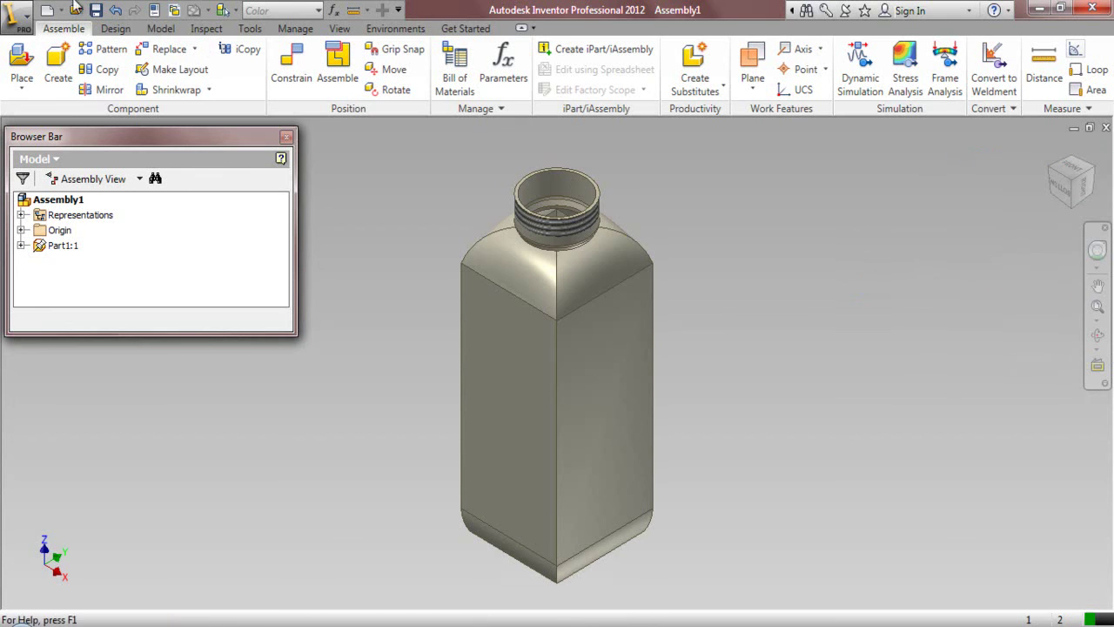
Step: Save the assembly as Bottle-Plastic in the Bottle-Plastic folder
left_click(95, 10)
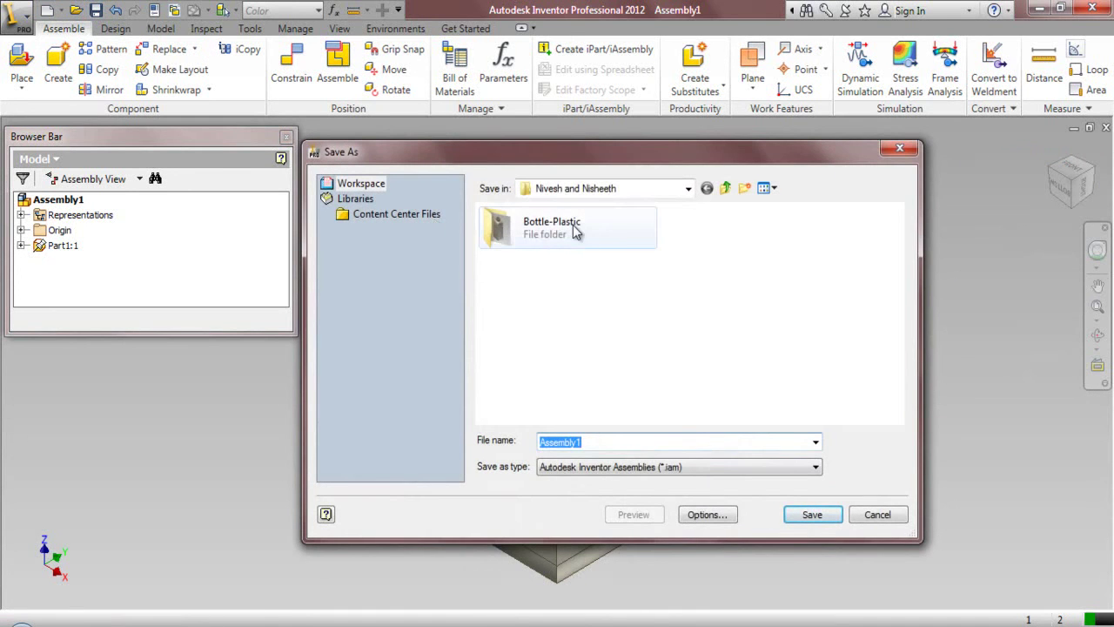
double_click(575, 228)
double_click(598, 441)
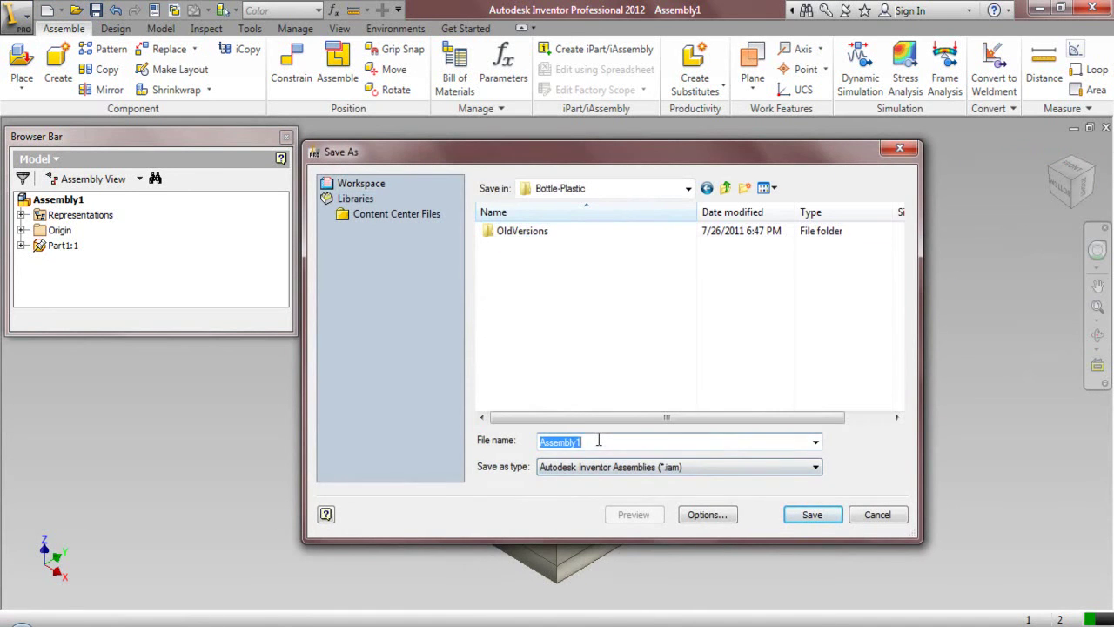
type("Bottle-Plastic")
left_click(814, 516)
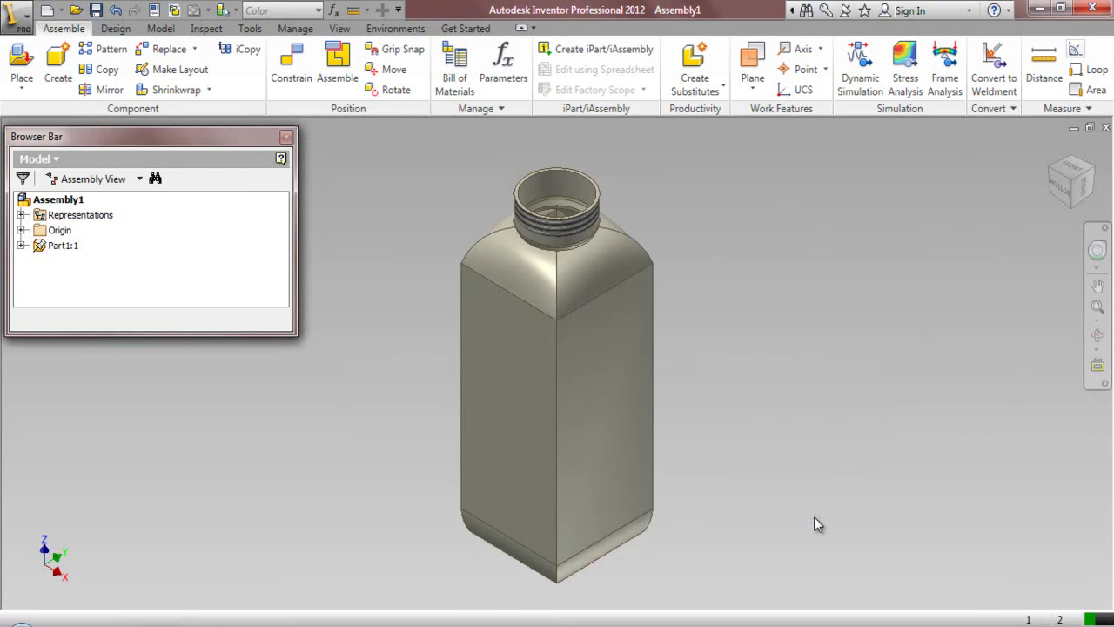